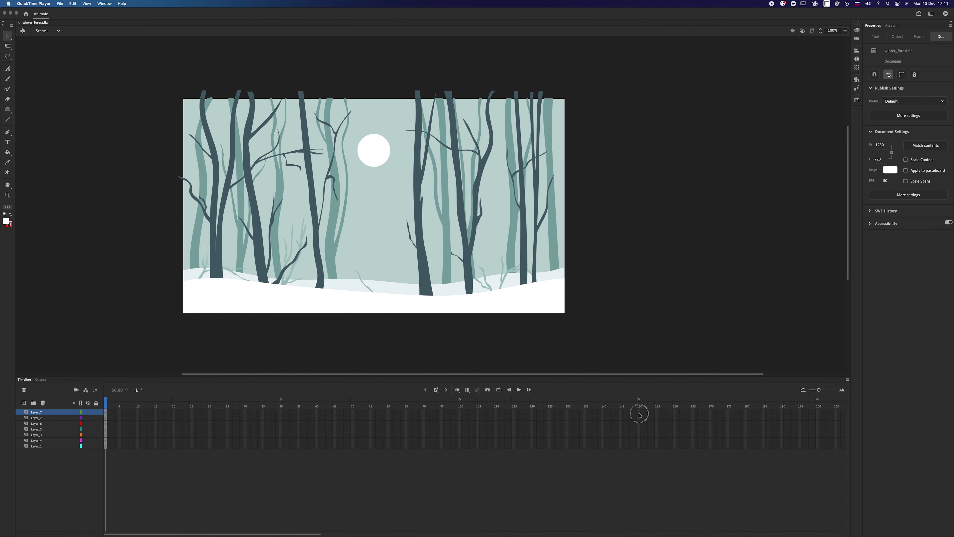
Step: Switch the keyboard input source to ABC and extend all seven layers to frame 150
left_click(639, 411)
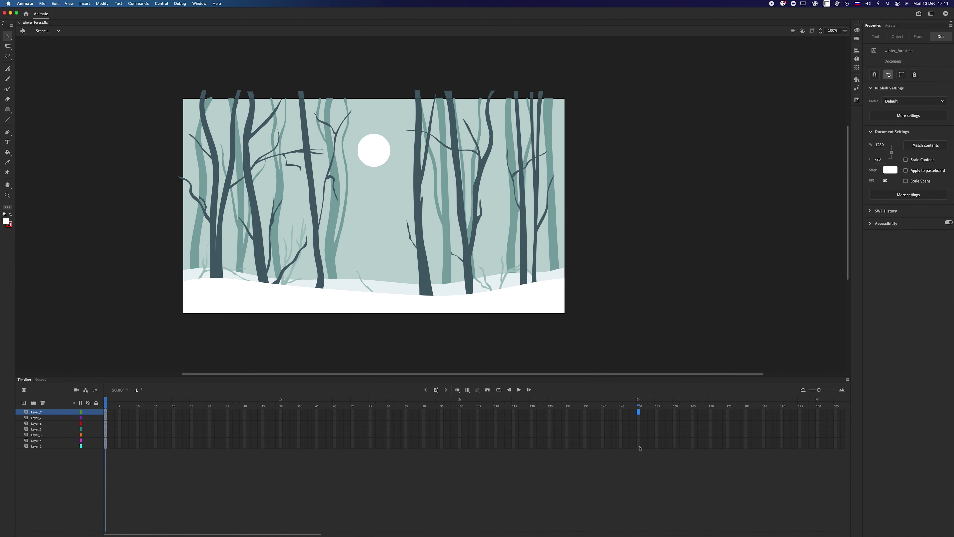
left_click_drag(640, 448, 639, 417)
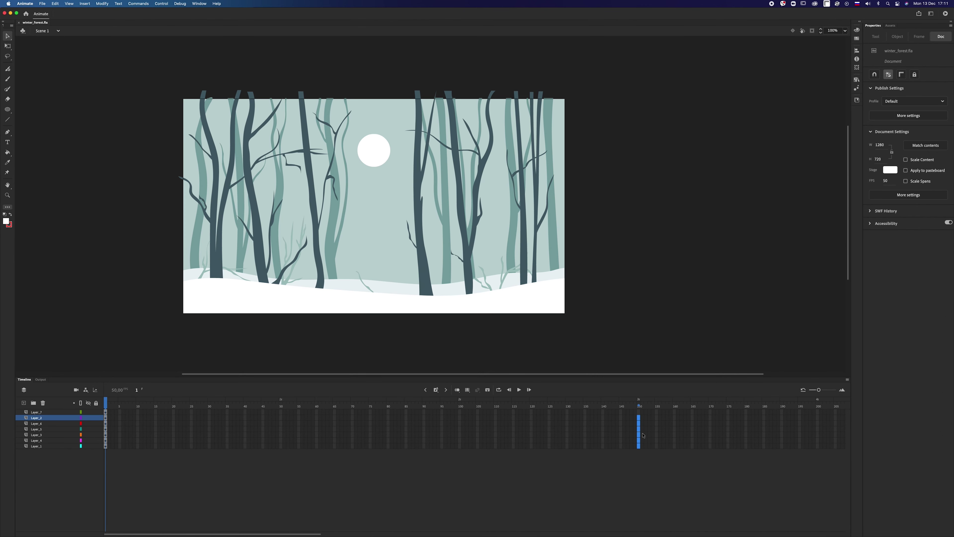
left_click(638, 460)
left_click(857, 4)
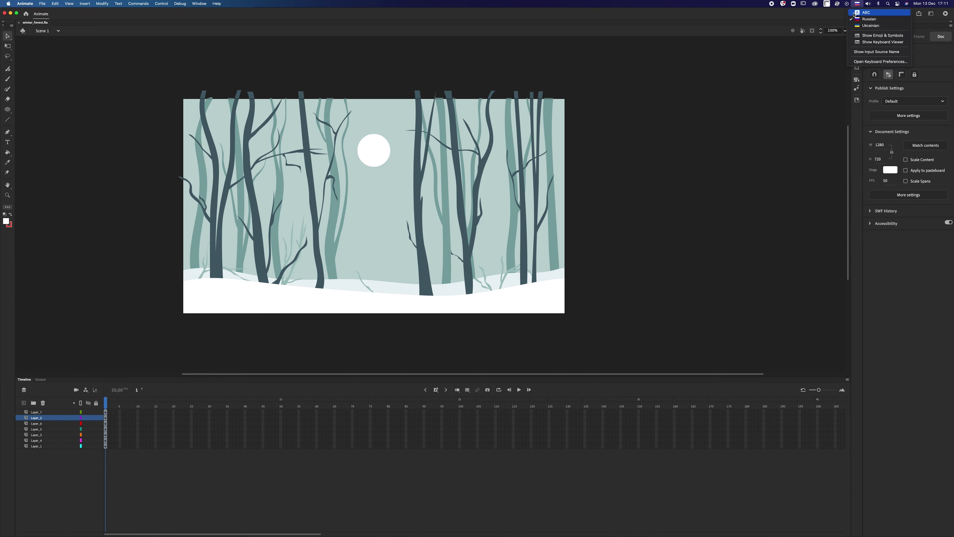
left_click(864, 13)
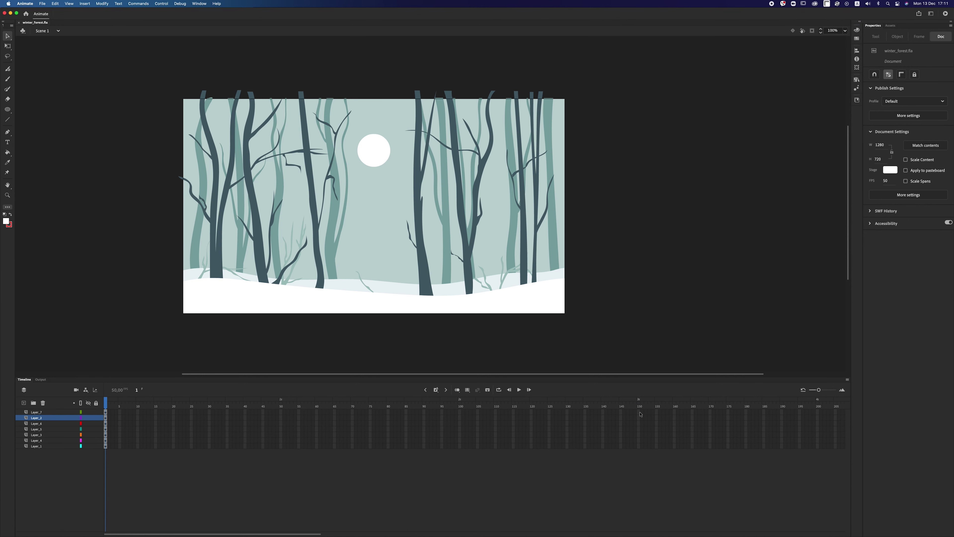
left_click_drag(639, 412, 634, 450)
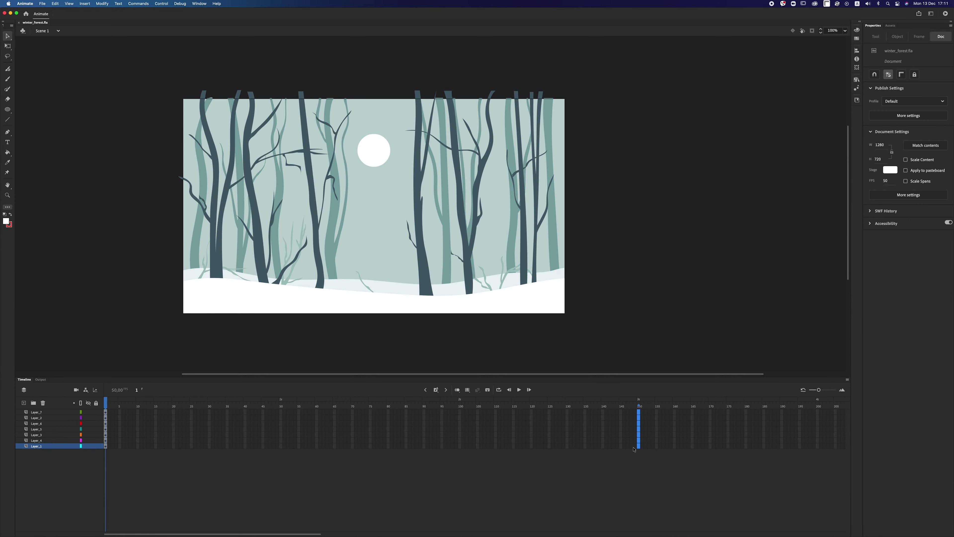
key("F5")
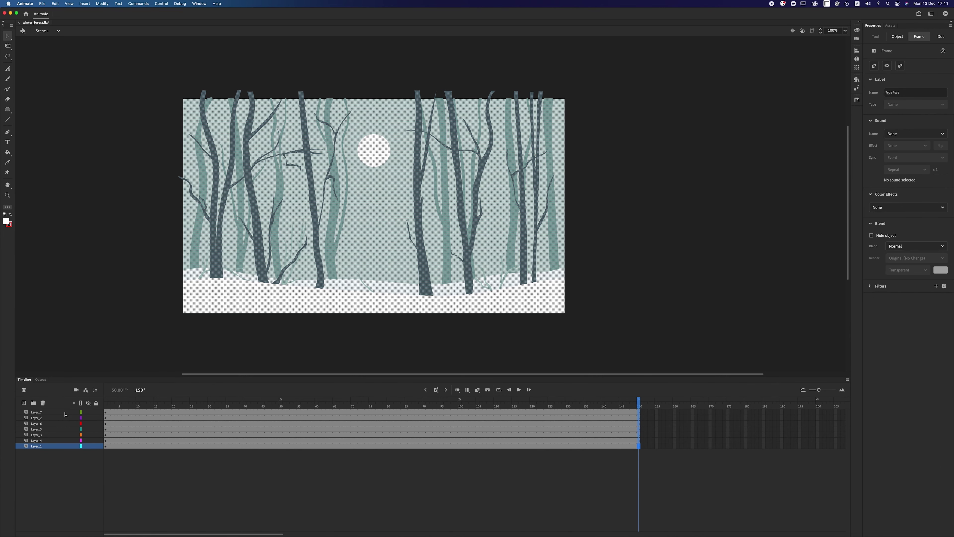
Step: Add a new empty layer above Layer_7
left_click(108, 412)
left_click(34, 413)
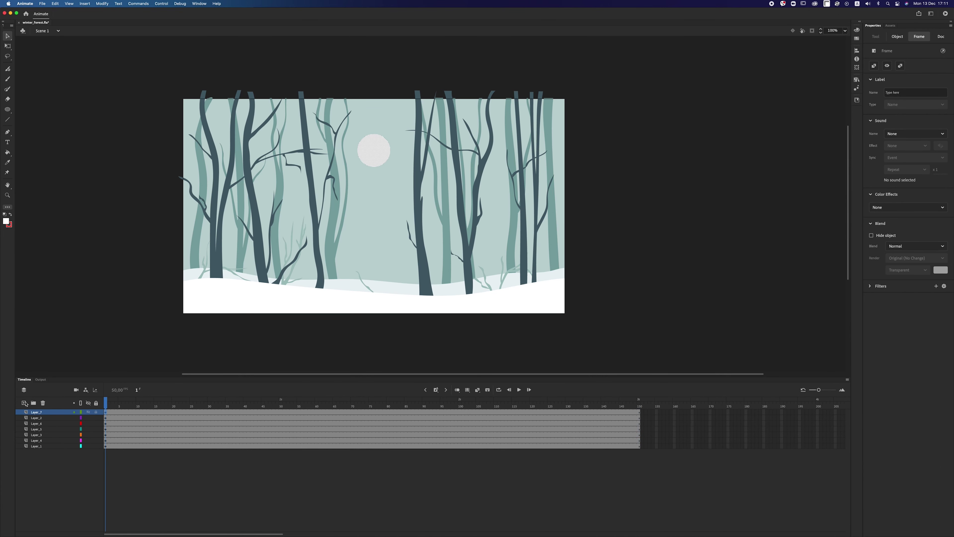
left_click(24, 403)
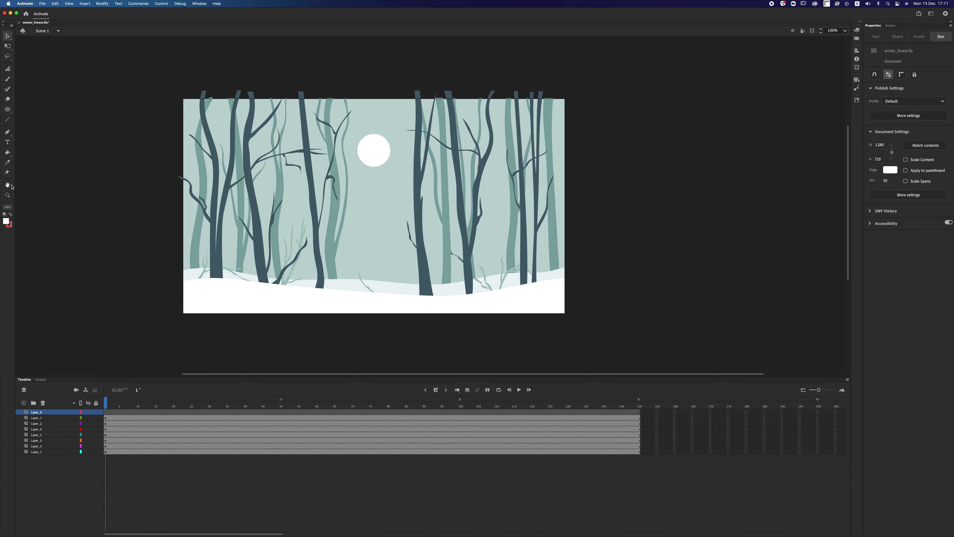
Step: Enable the scene camera using a Camera tool added to the toolbar, and delete the empty Layer_8
left_click(8, 207)
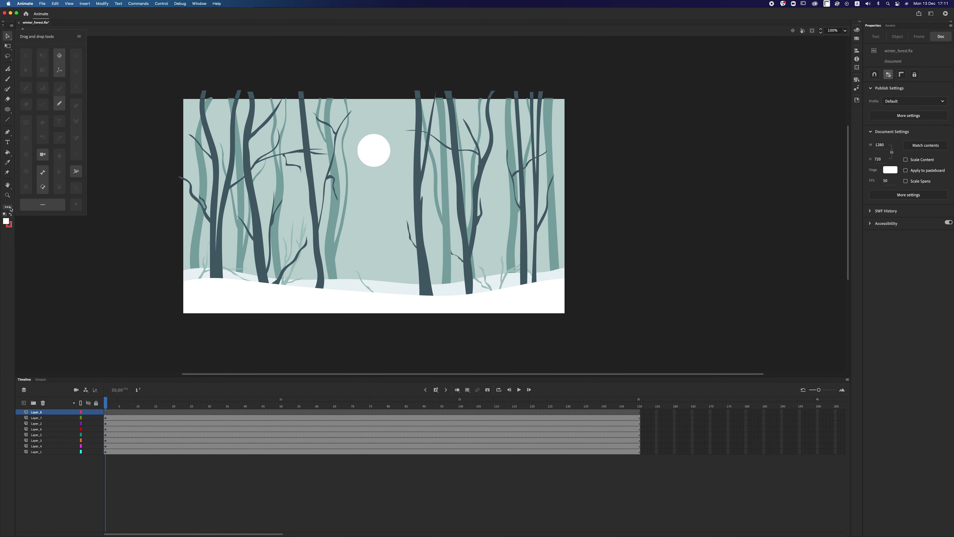
left_click_drag(42, 154, 9, 203)
left_click(8, 205)
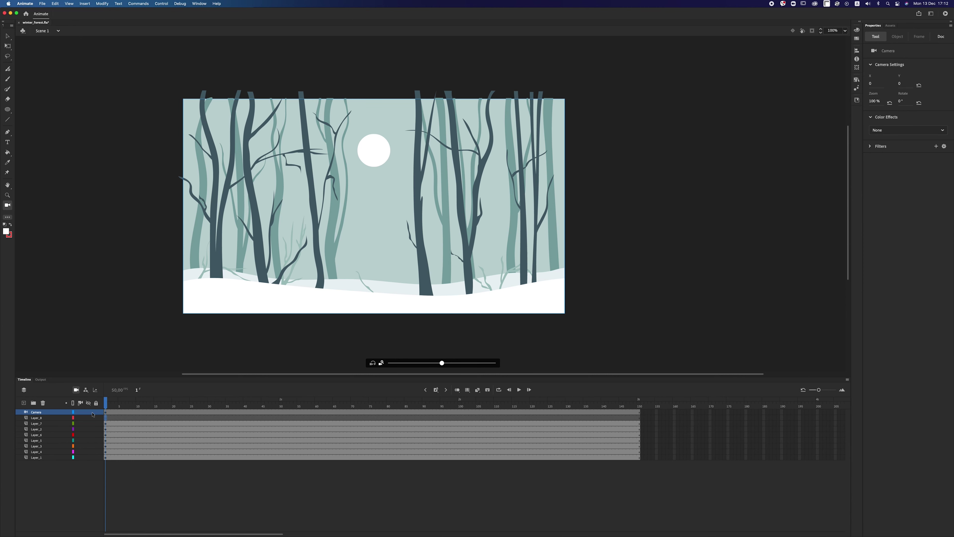
left_click(43, 403)
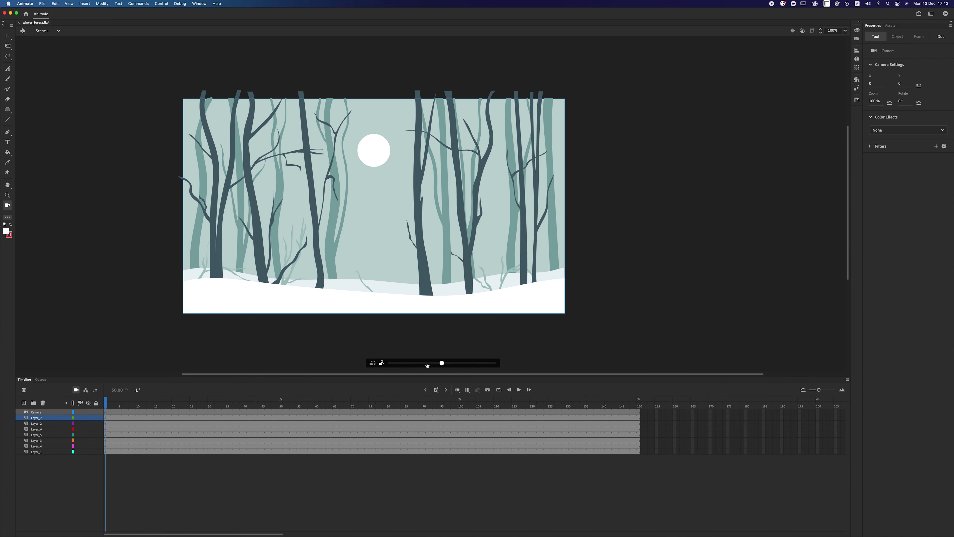
Step: Extend the camera and all artwork layers to frame 486 by repeatedly inserting frames over a range ending at frame 101
left_click(106, 413)
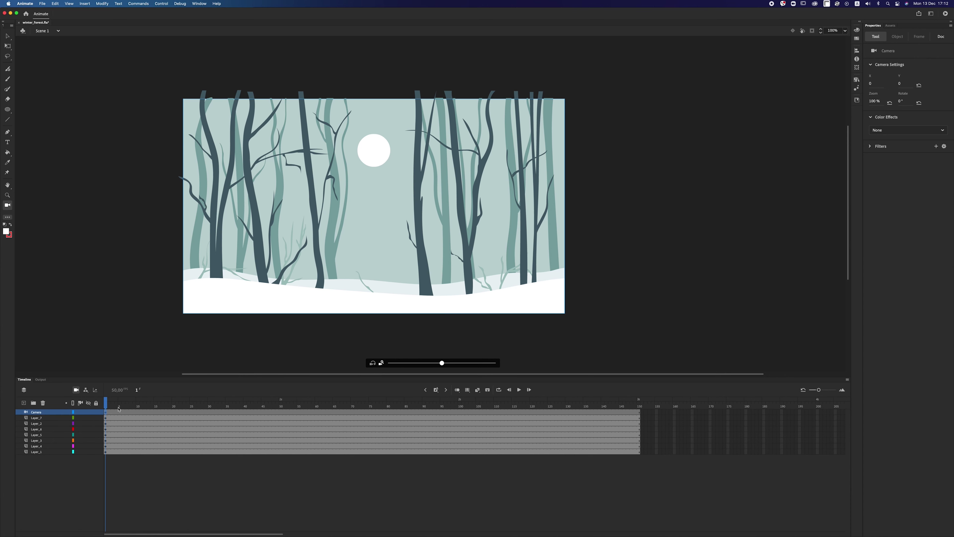
left_click_drag(296, 451, 460, 412)
left_click(478, 389)
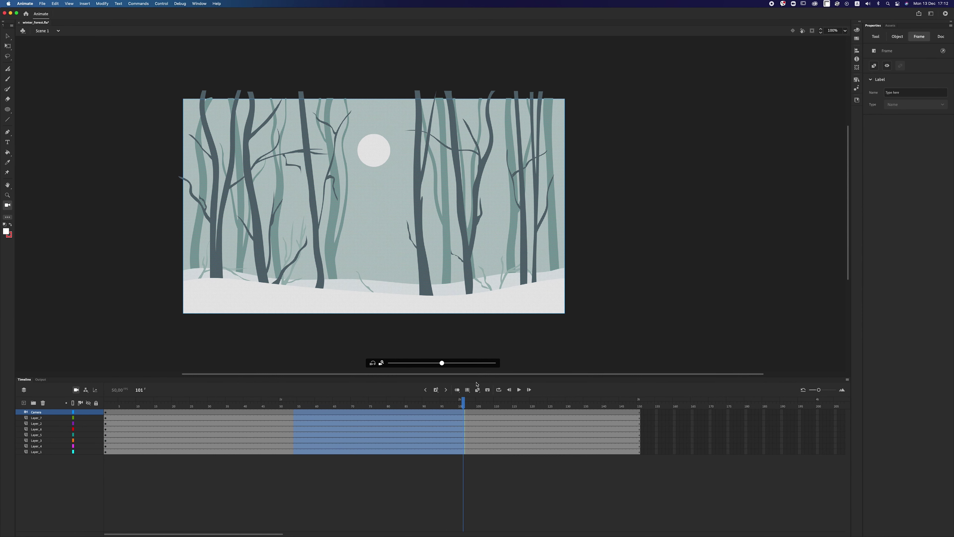
key("F5")
key("F5")
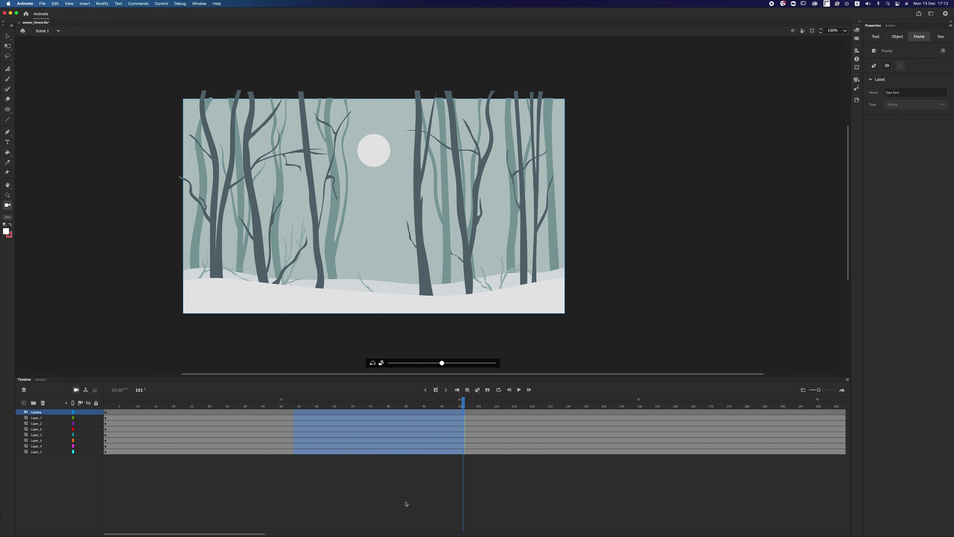
left_click_drag(262, 531, 418, 519)
key("F5")
key("F5")
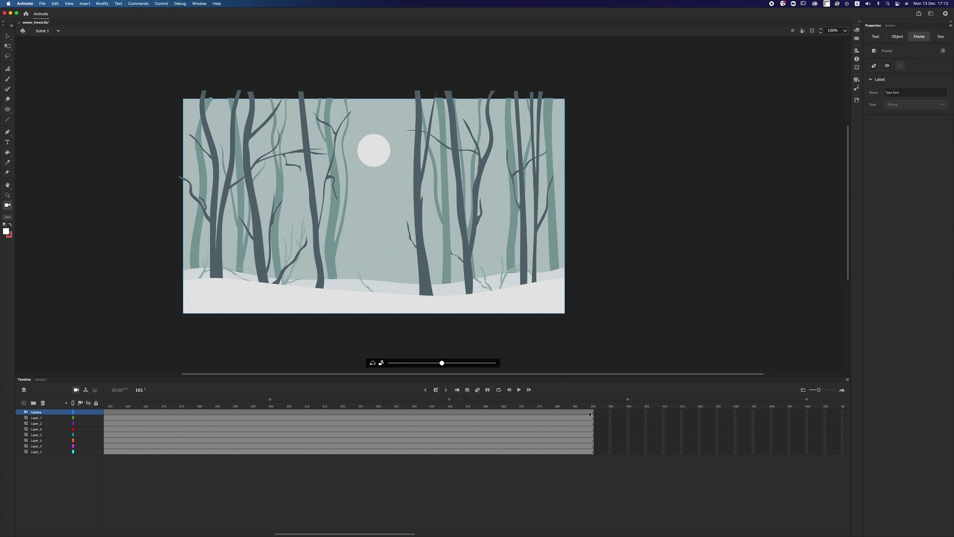
key("F5")
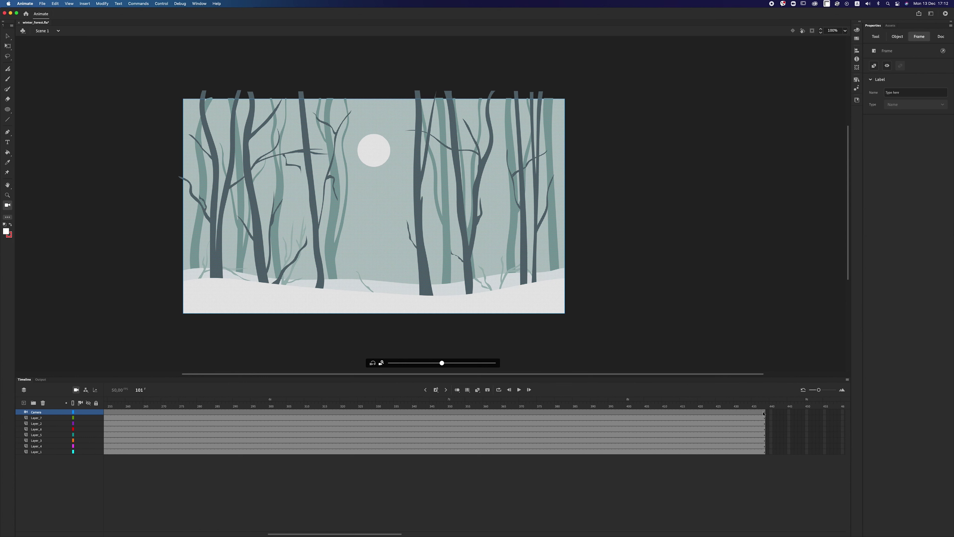
key("F5")
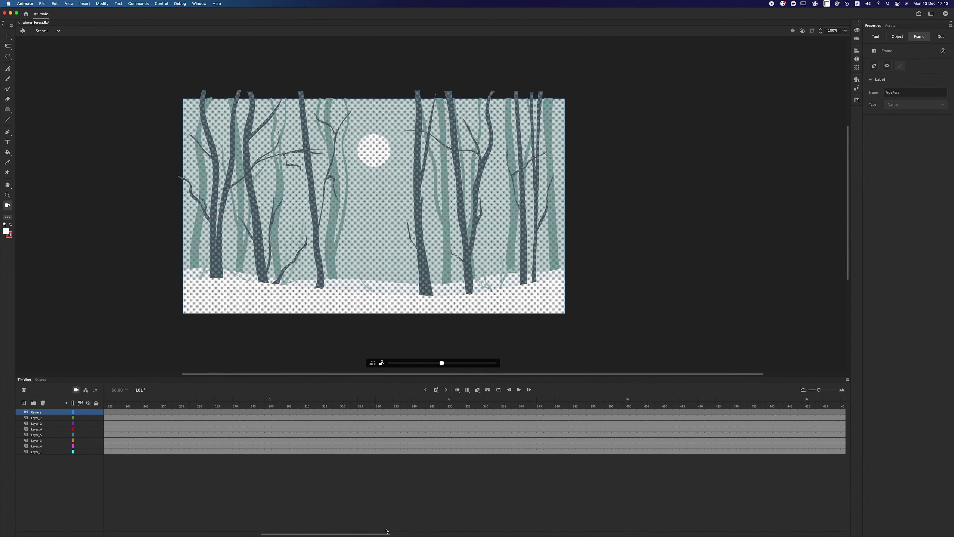
left_click_drag(386, 531, 435, 530)
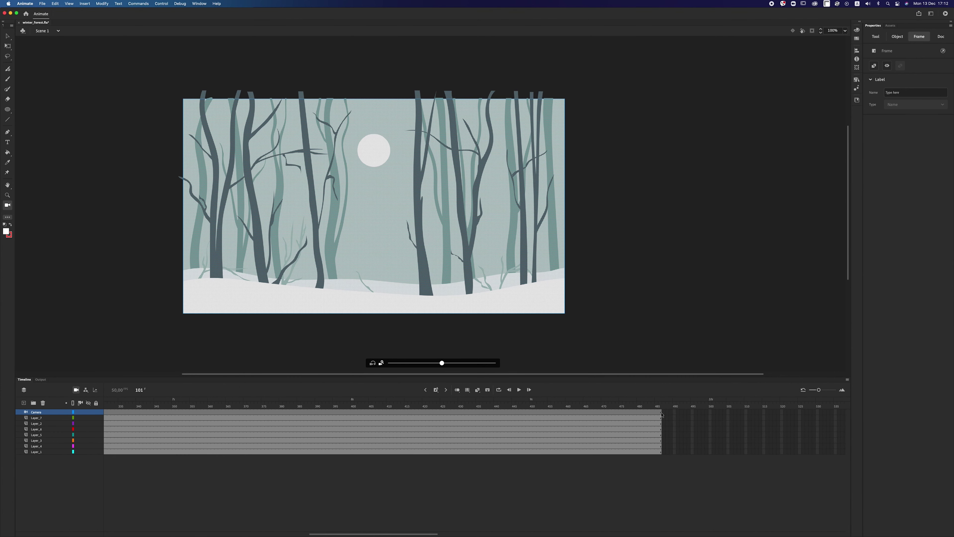
Step: Create a classic tween on the Camera layer ending in a keyframe at frame 486, with the camera zoomed to 115%
left_click(660, 414)
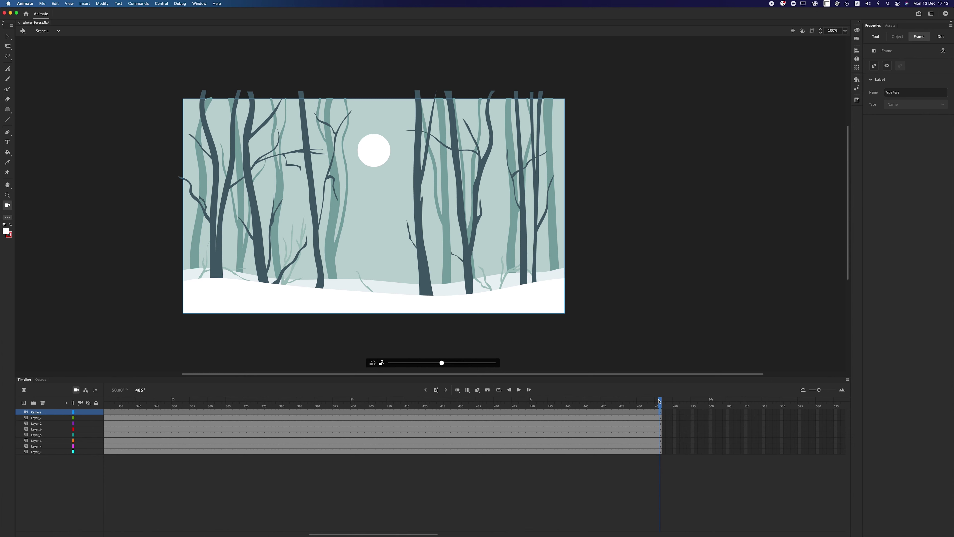
right_click(657, 412)
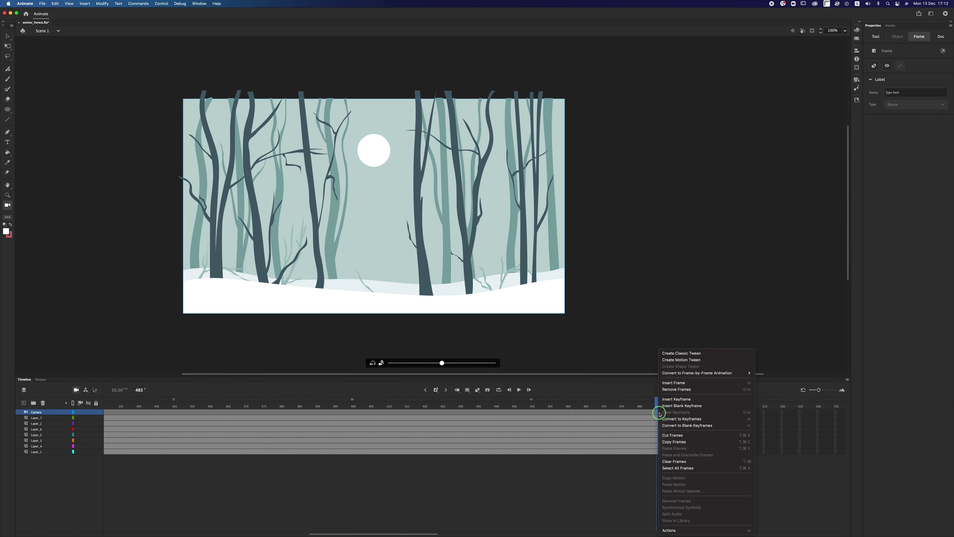
left_click(679, 353)
left_click(661, 414)
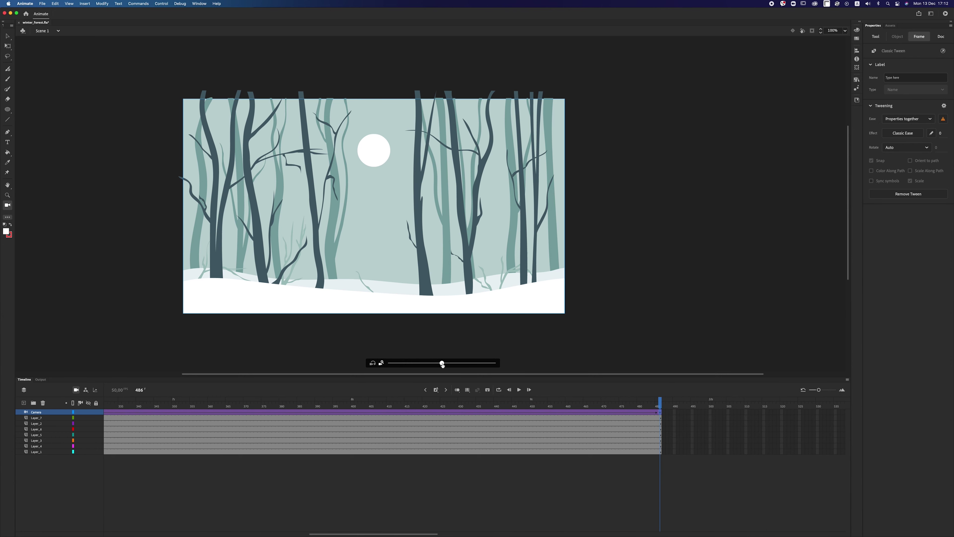
left_click_drag(442, 364, 458, 364)
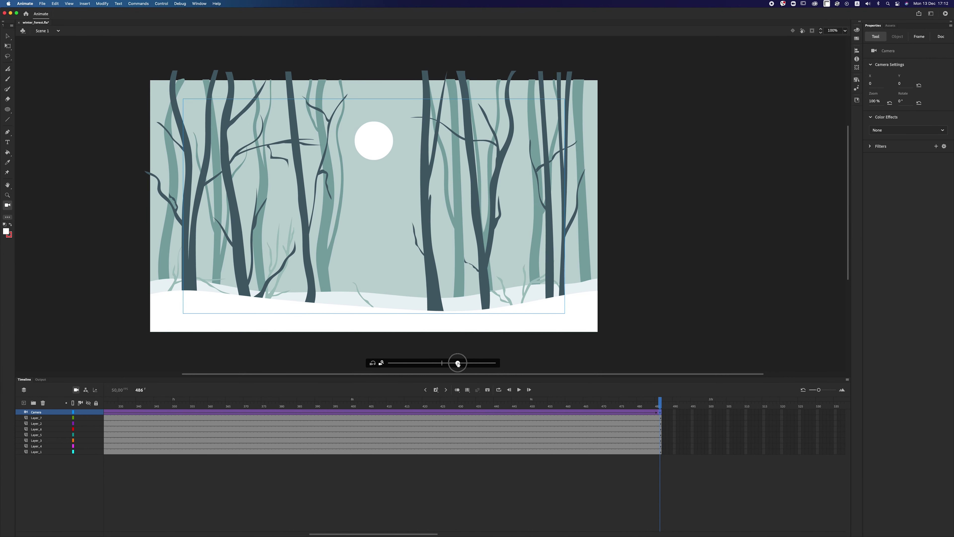
left_click_drag(458, 363, 458, 364)
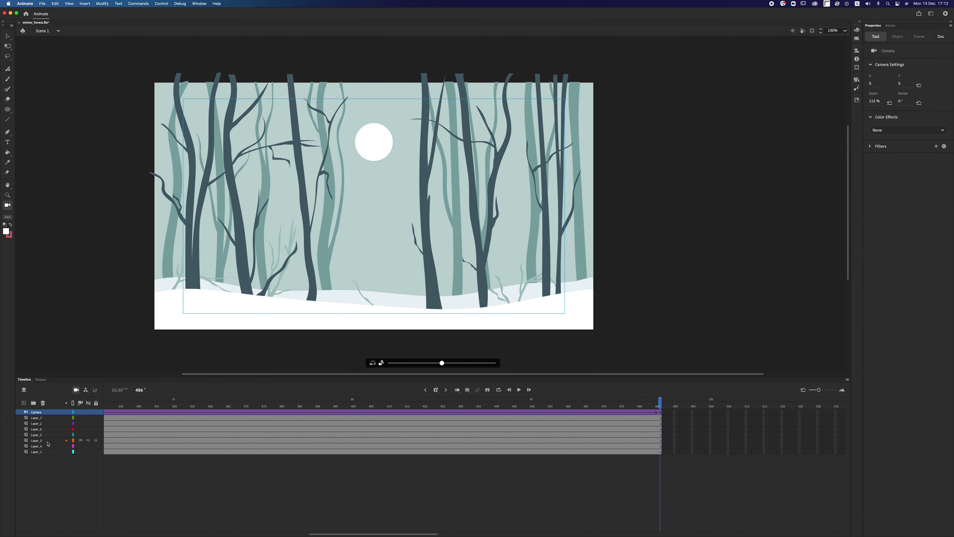
Step: Create a classic tween on Layer_7, the layer holding the moon
left_click(39, 441)
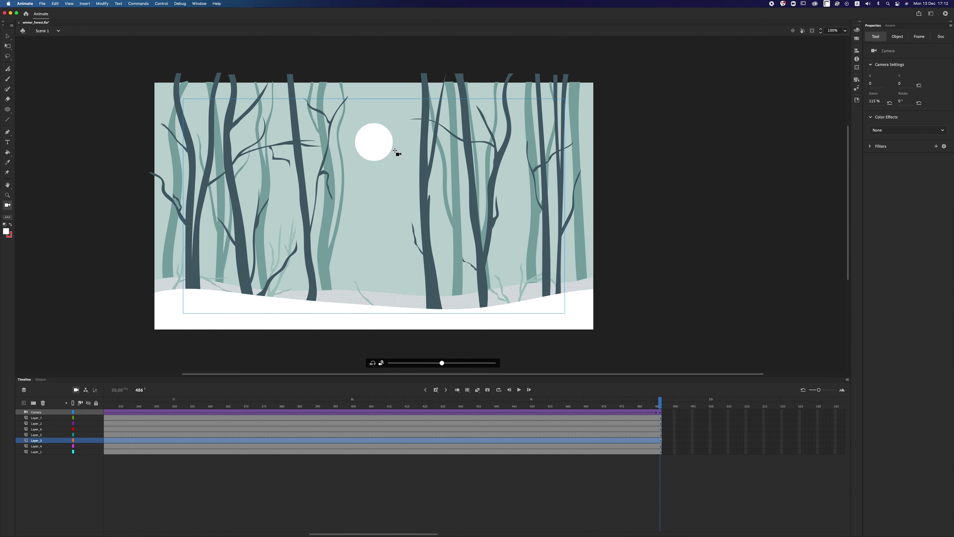
left_click(8, 36)
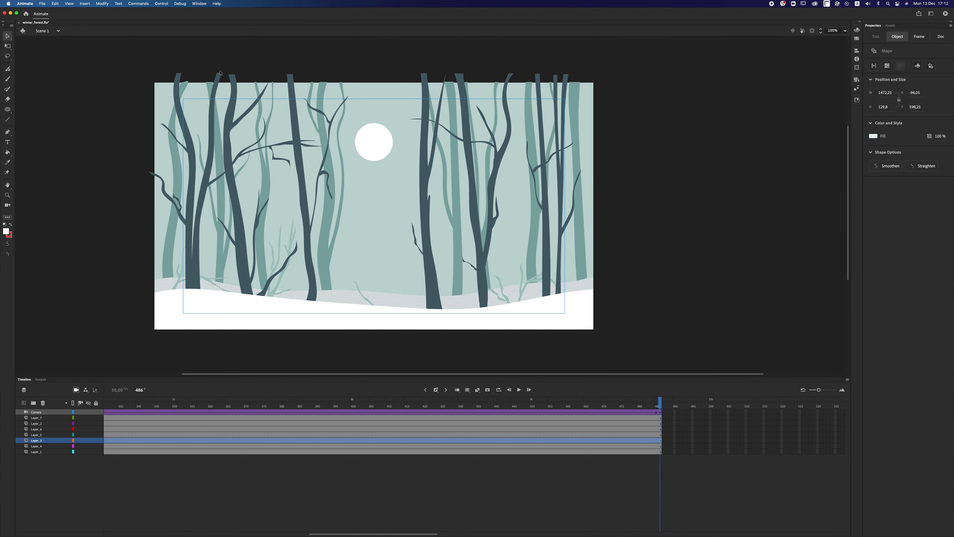
left_click(373, 156)
left_click(42, 419)
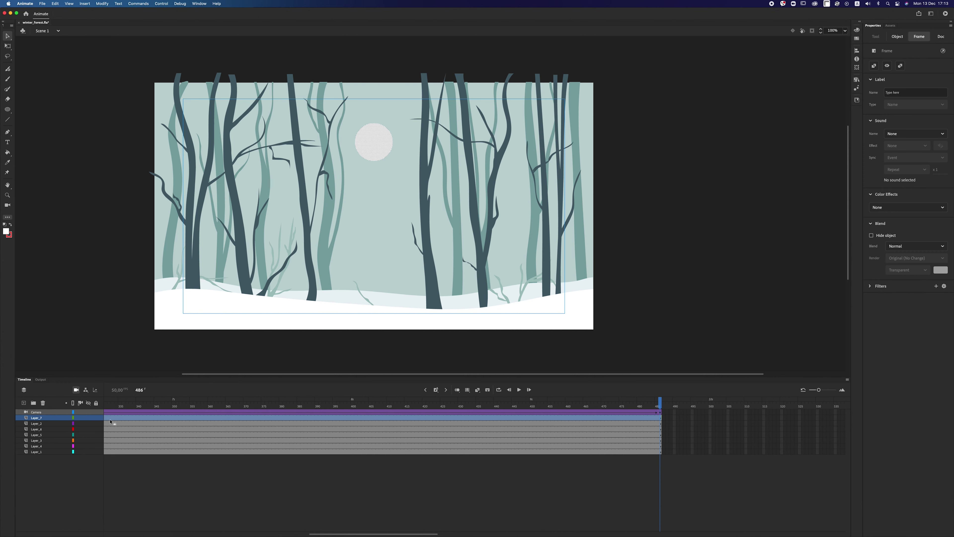
right_click(490, 417)
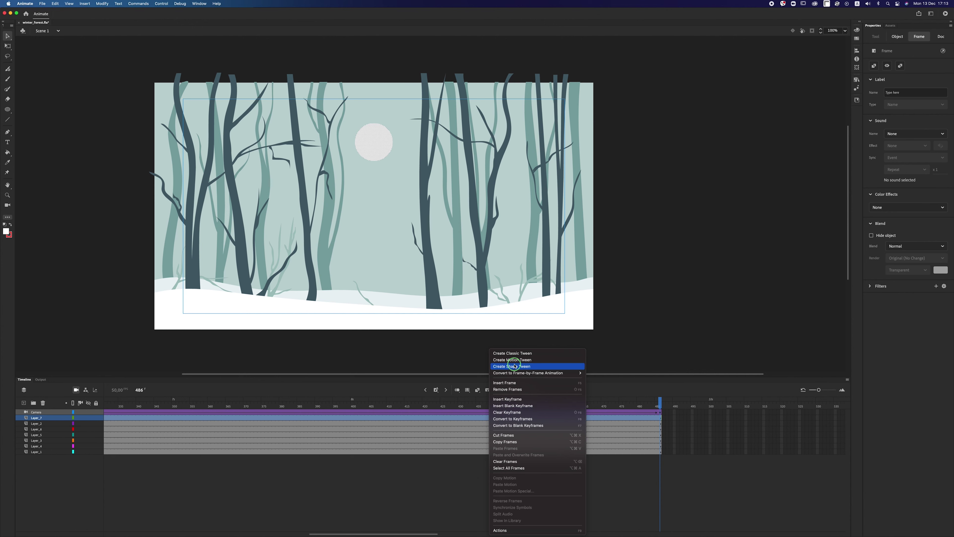
left_click(516, 355)
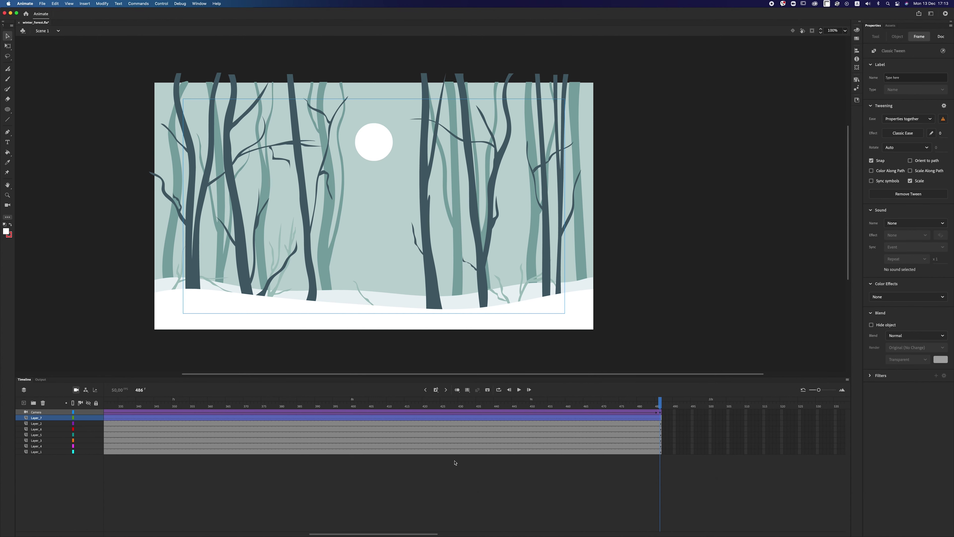
Step: Insert a keyframe at frame 300 on the moon's layer
left_click_drag(391, 533, 159, 533)
left_click(412, 418)
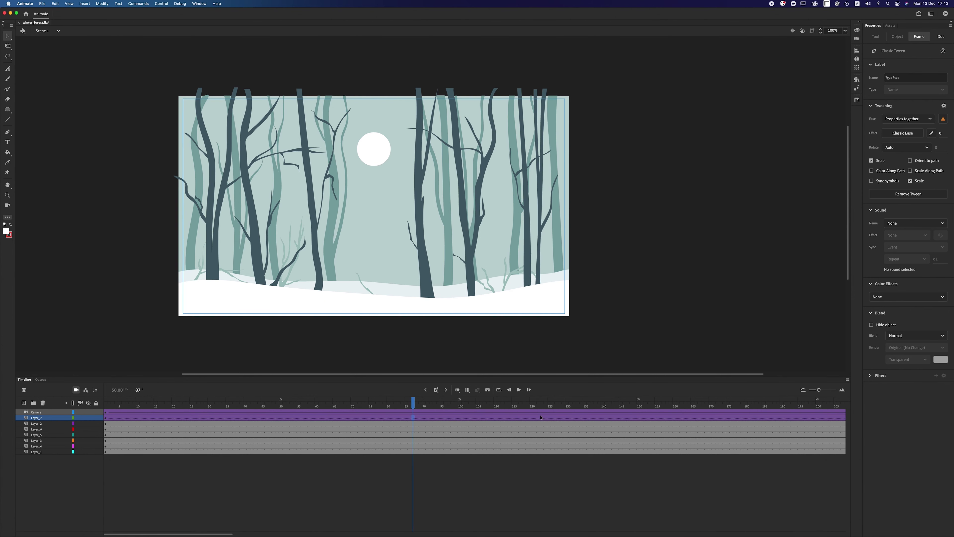
left_click(269, 525)
left_click_drag(225, 533, 331, 530)
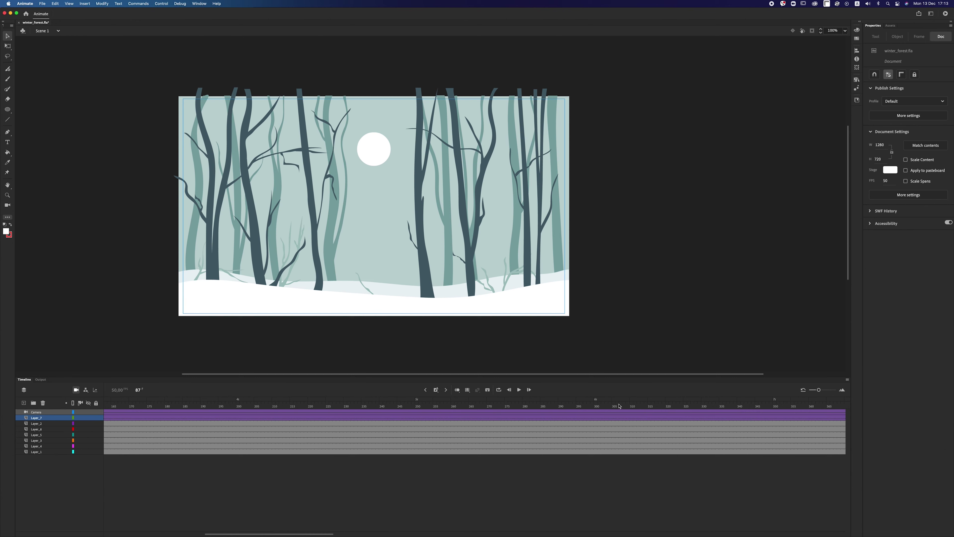
left_click(597, 417)
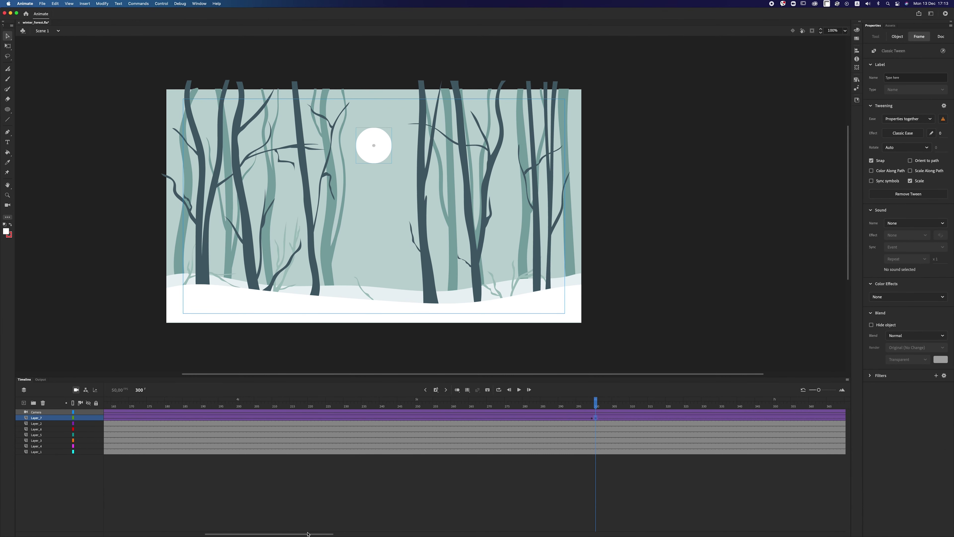
Step: At frame 1, move the moon straight down to the white snow bank in the foreground
left_click_drag(308, 533, 206, 532)
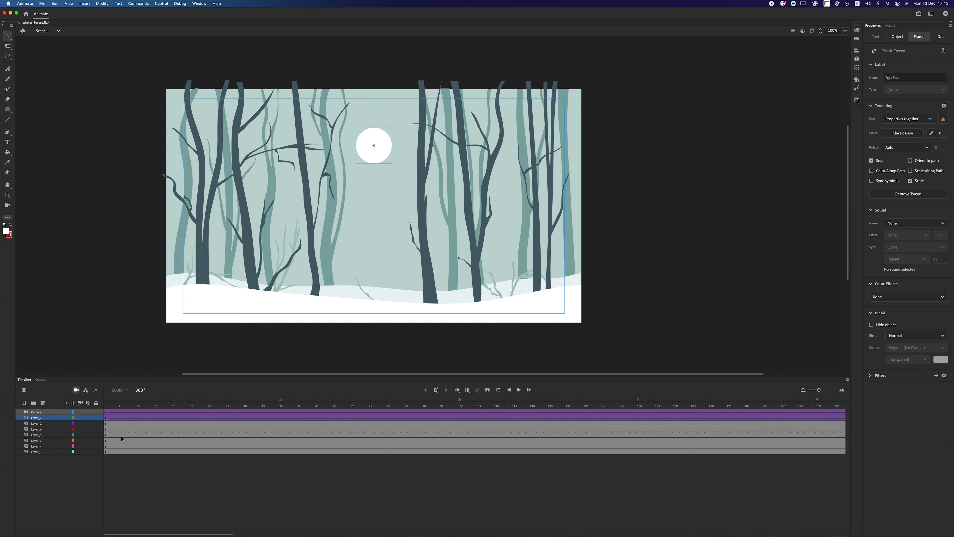
left_click(106, 418)
key("shift+Down")
key("shift+Down")
key("shift+Down")
key("shift+Down")
key("shift+Down")
key("shift+Down")
key("shift+Down")
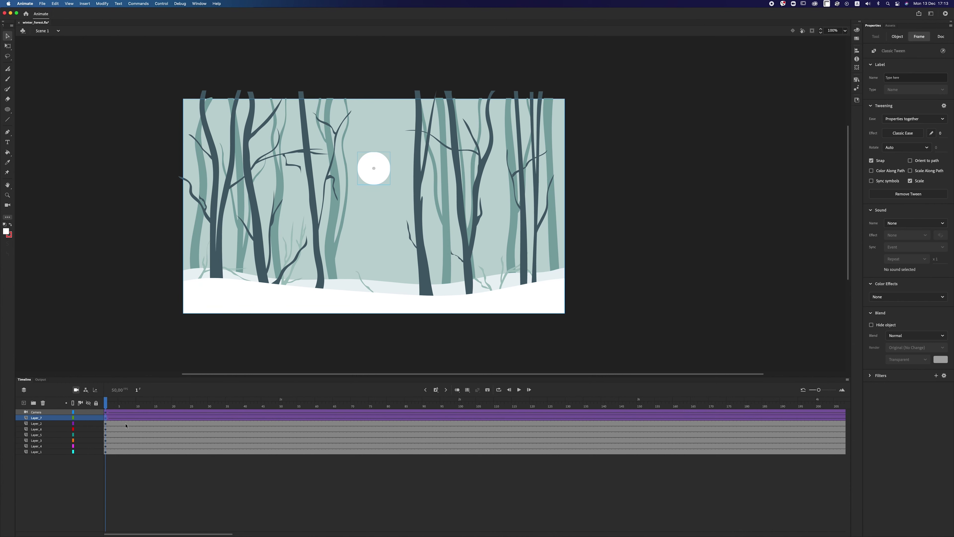
key("shift+Down")
key("shift+Down")
key("shift+Down")
key("shift+Down")
key("shift+Down")
key("shift+Down")
key("shift+Down")
key("shift+Down")
key("shift+Down")
key("shift+Down")
key("shift+Down")
key("shift+Down")
key("shift+Down")
key("shift+Down")
key("shift+Down")
key("shift+Down")
key("shift+Down")
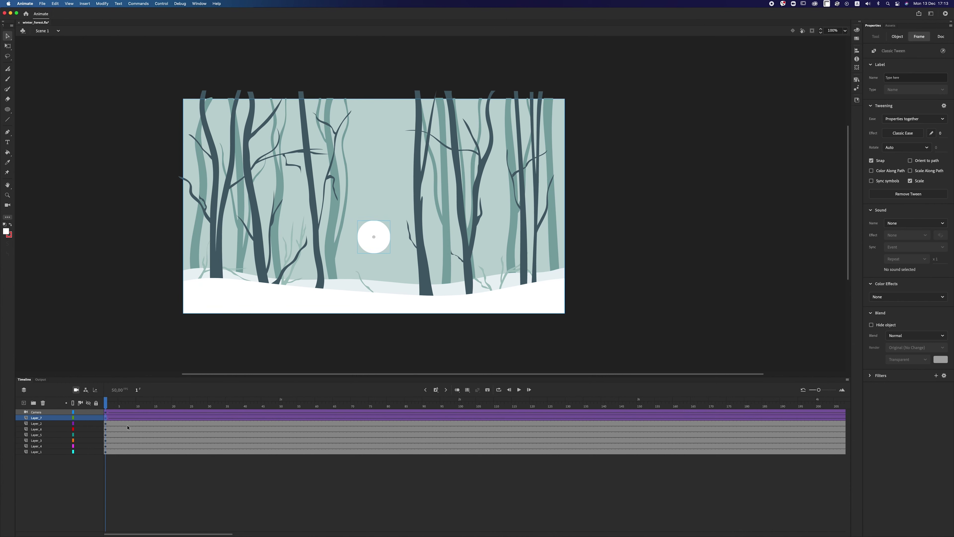
key("shift+Down")
key("shift+Down")
key("shift+Down")
key("shift+Down")
key("shift+Down")
key("shift+Down")
key("shift+Down")
key("shift+Down")
key("shift+Down")
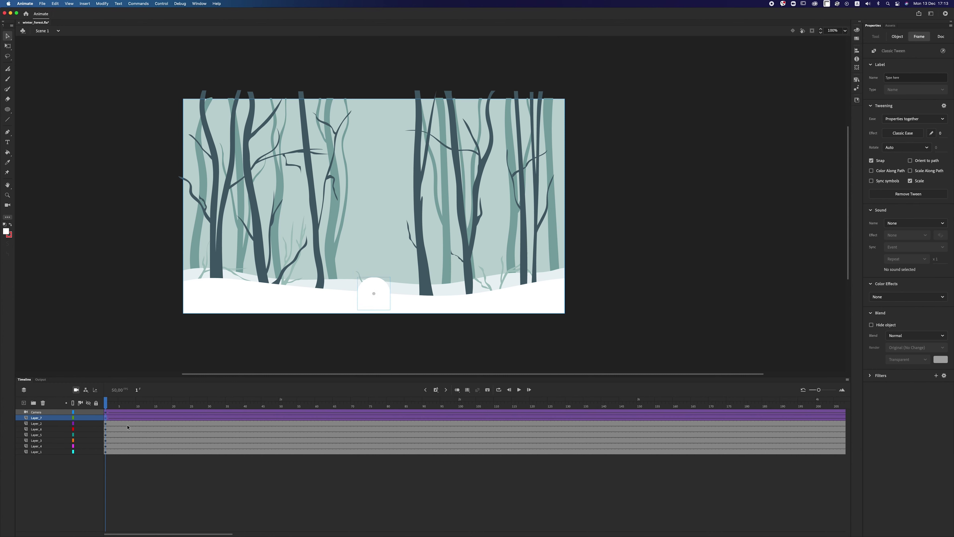
Step: Move the moon further down to the stage's lower edge and reorder Layer_7 beneath the snow and trees, directly above the bottom layer
key("shift+Down")
key("shift+Up")
left_click_drag(29, 420, 42, 453)
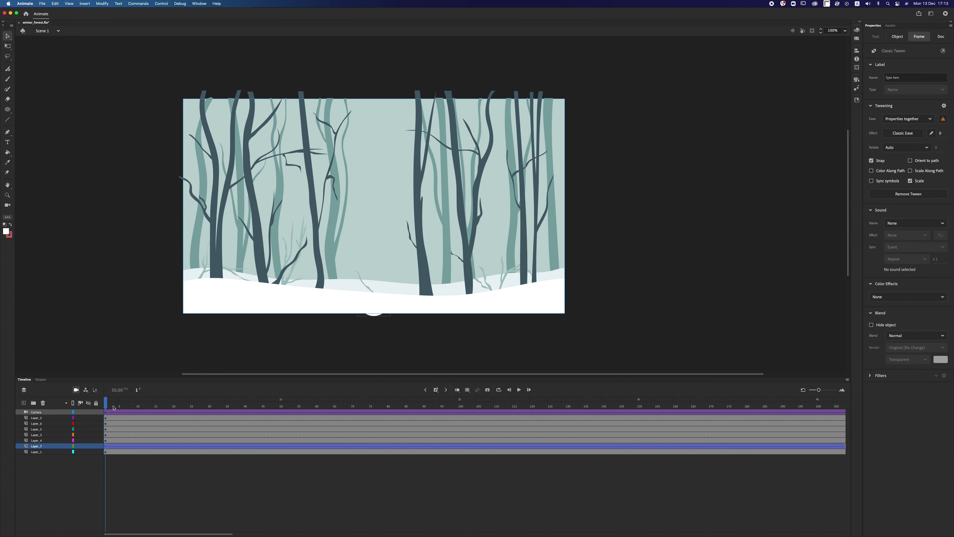
Step: Set the classic tween ease to -100 on the moon layer's keyframe at frame 300
left_click_drag(113, 408, 706, 401)
left_click(673, 447)
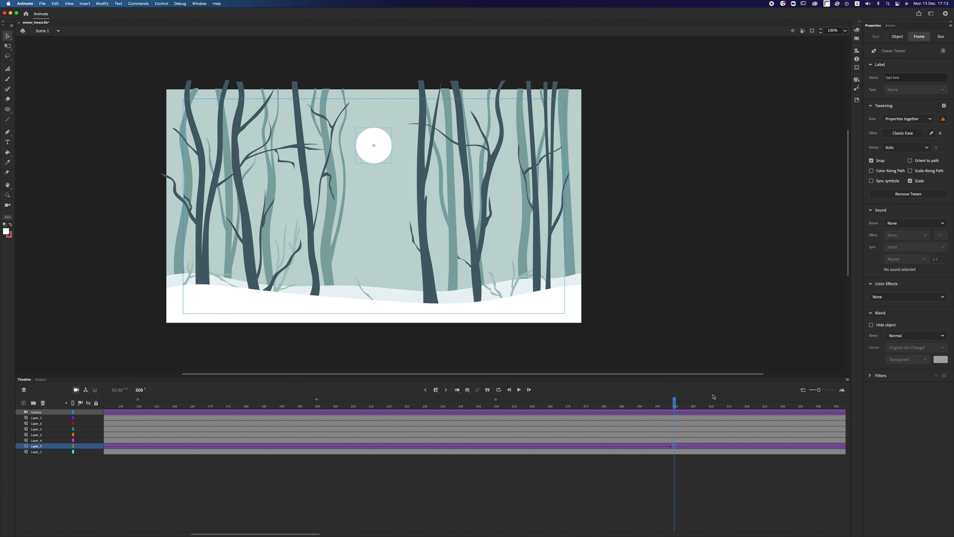
left_click_drag(939, 135, 901, 137)
mouse_move(293, 532)
scroll(188, 497, "left", 10)
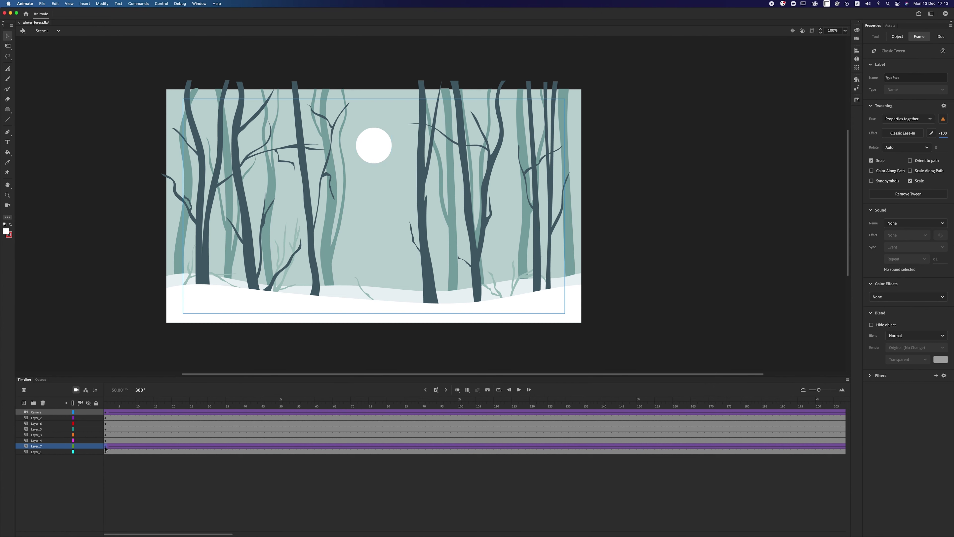
Step: Set the classic tween ease to 100 on the moon layer's keyframe at frame 1
left_click(106, 447)
left_click(941, 134)
type("100")
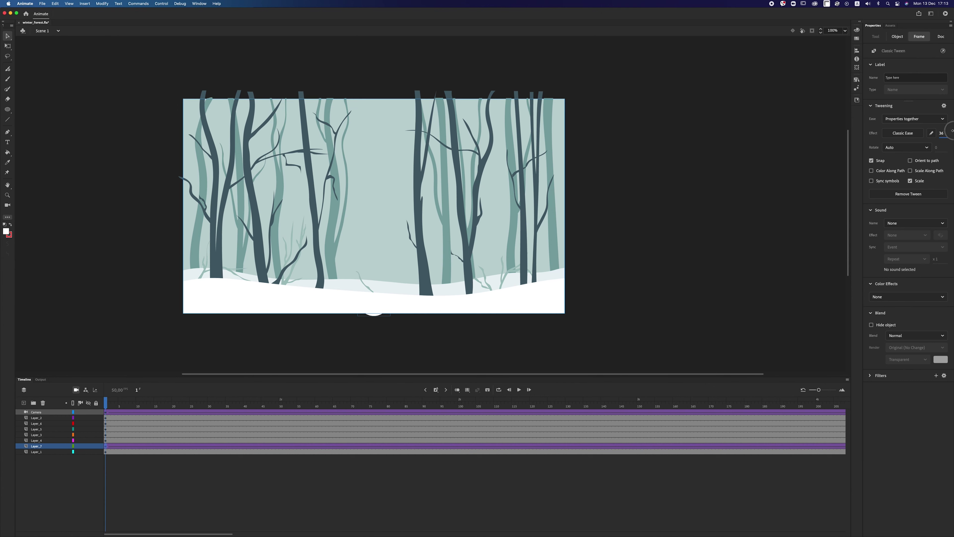
key("Return")
Step: Set the classic tween ease to 100 on the Camera layer's keyframe at frame 1
left_click(106, 413)
left_click(941, 134)
type("100")
key("Return")
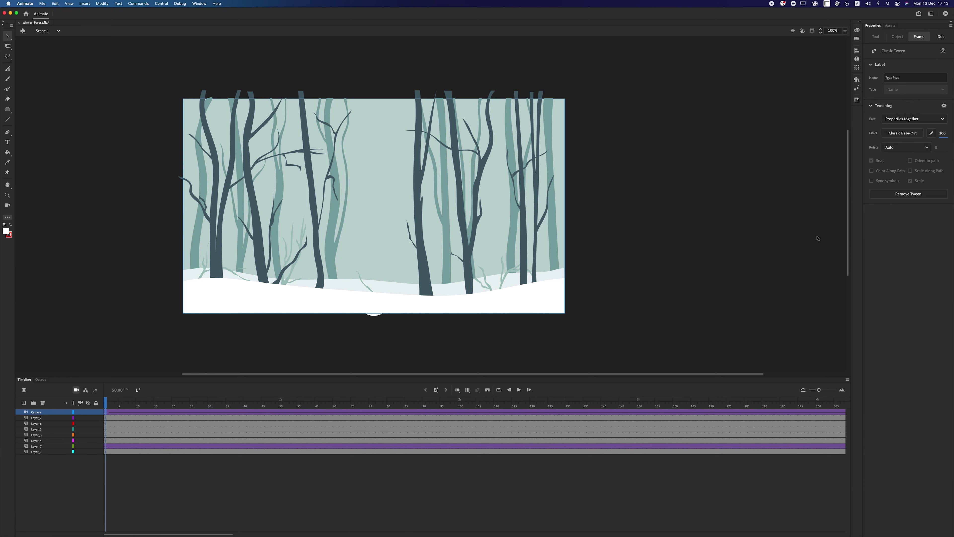
Step: Set the ease to -100 on the Camera layer's keyframe at frame 486 and scrub back to frame 1
left_click_drag(229, 533, 422, 523)
scroll(628, 448, "right", 3)
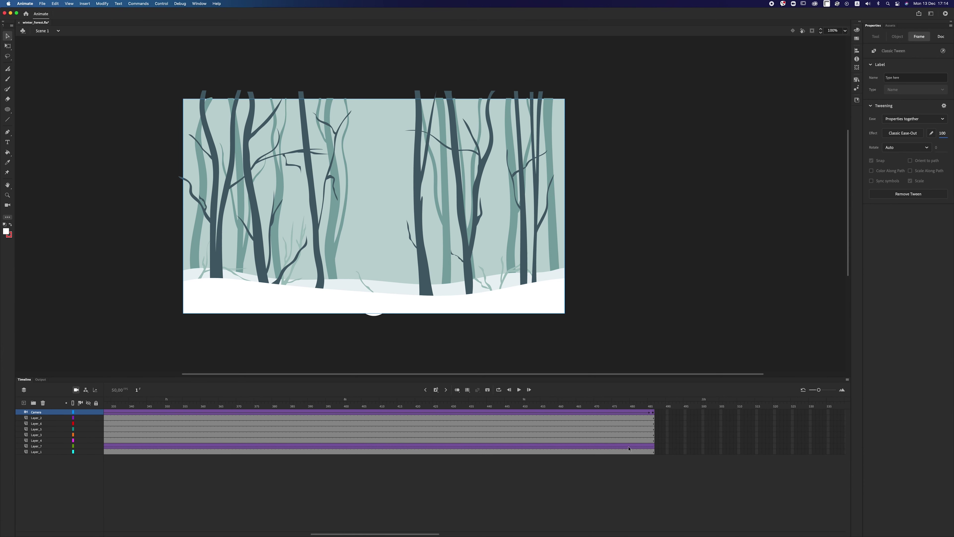
left_click(653, 413)
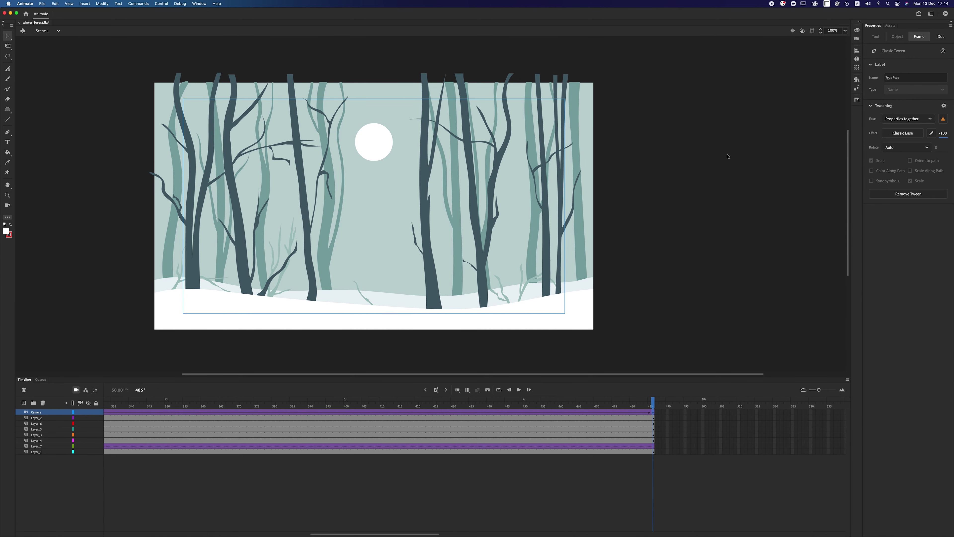
left_click_drag(438, 406, 8, 461)
left_click(390, 282)
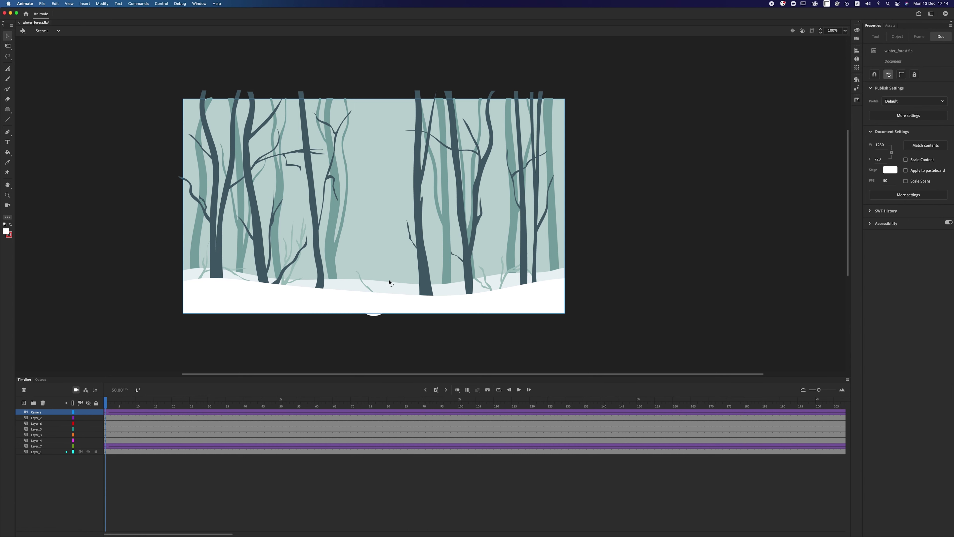
Step: Lock every layer except the one holding the dark foreground trees
left_click(427, 286)
left_click(53, 423)
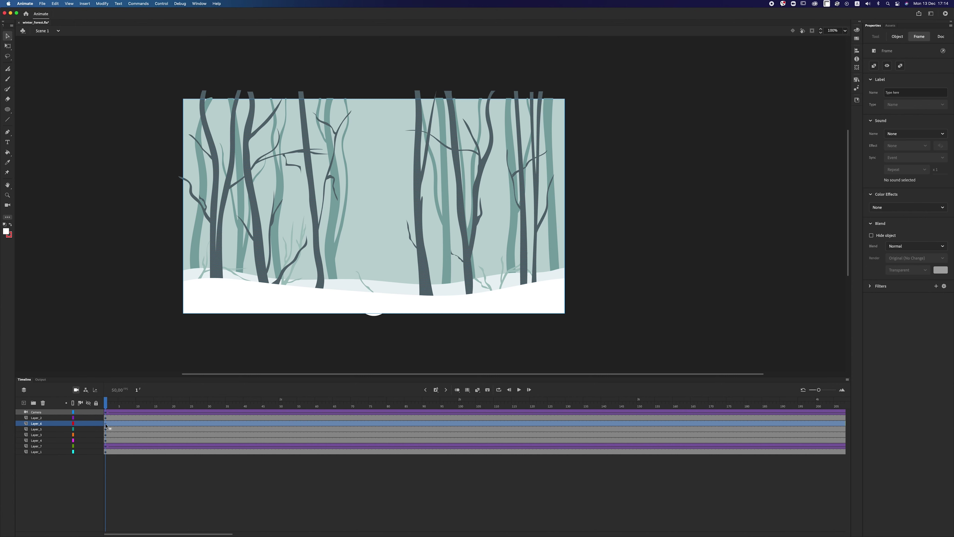
left_click(96, 404)
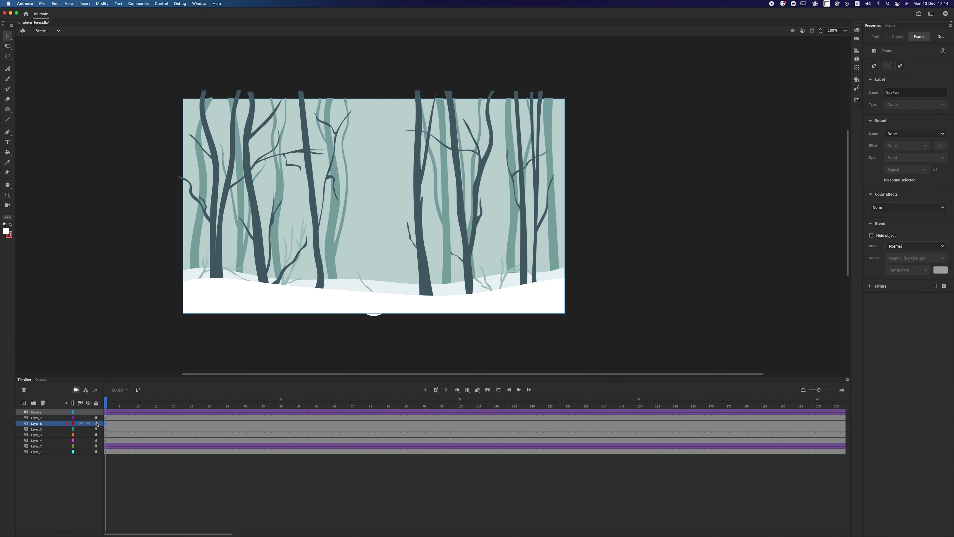
left_click(96, 423)
Step: Cut the right-hand group of dark trees and paste it in place on a new layer
mouse_move(617, 75)
left_mouse_down()
mouse_move(390, 345)
mouse_move(397, 313)
left_mouse_up()
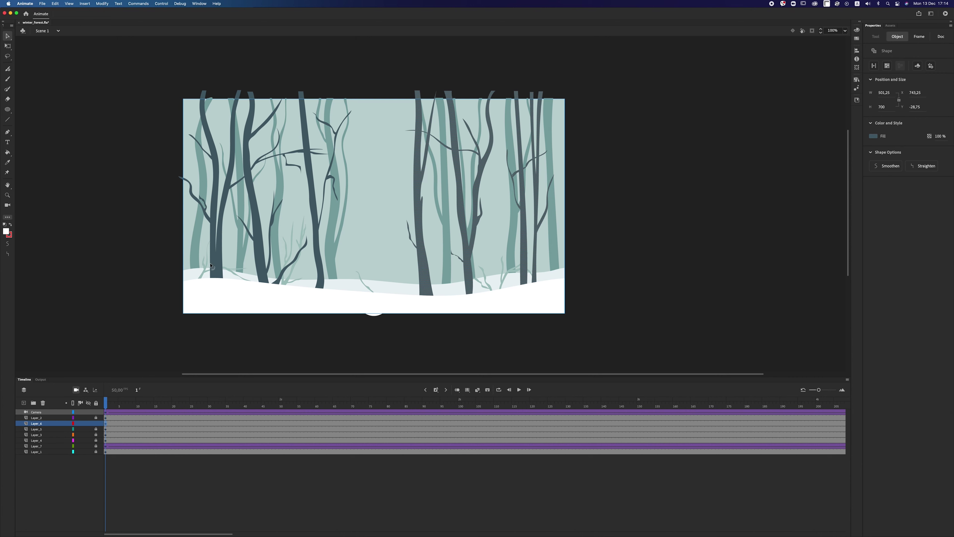
key("Delete")
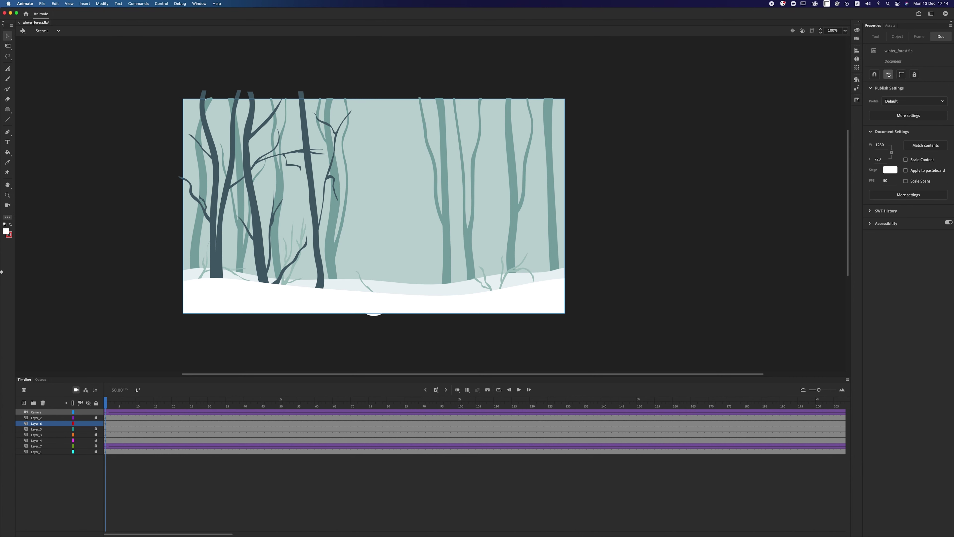
left_click(24, 403)
right_click(180, 345)
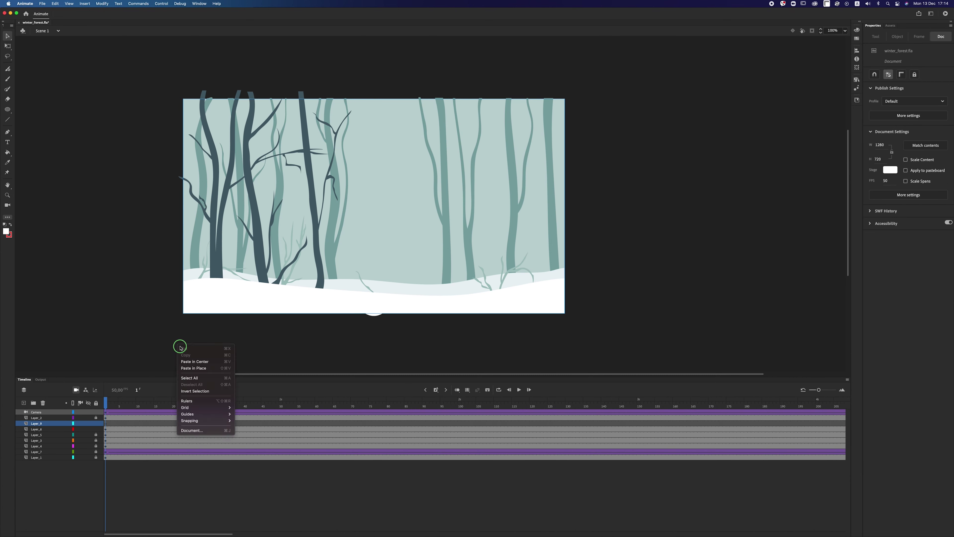
left_click(197, 368)
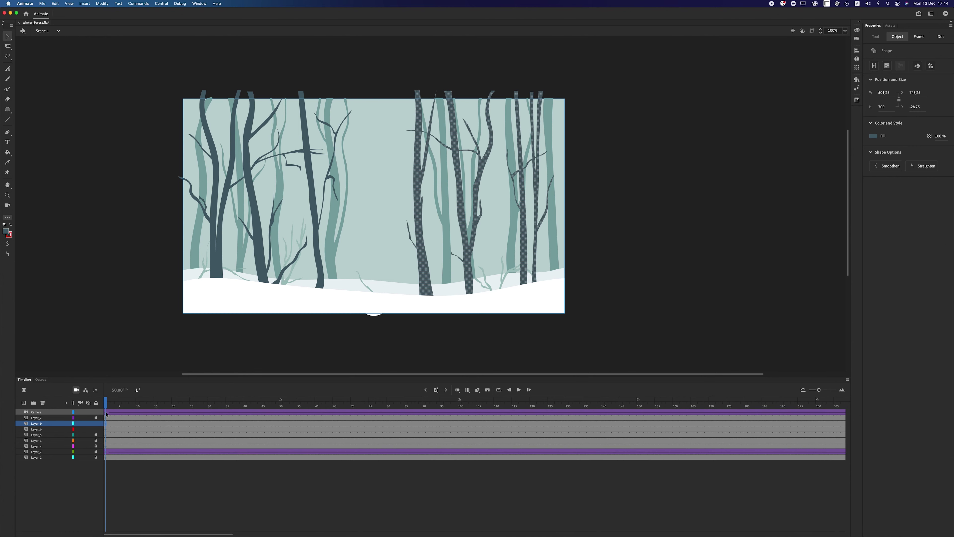
Step: Create classic tweens on both dark-tree layers and insert keyframes on them at frame 486
right_click(106, 429)
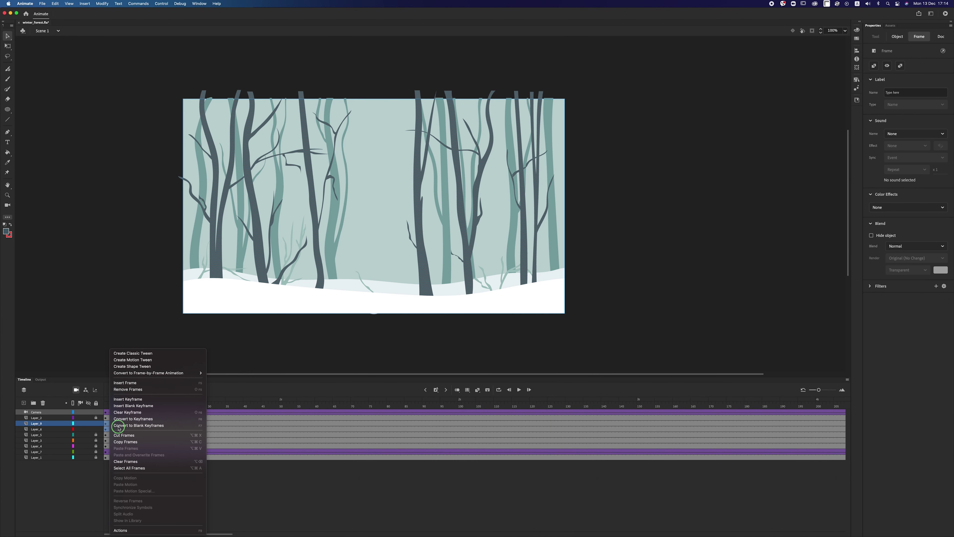
left_click(154, 354)
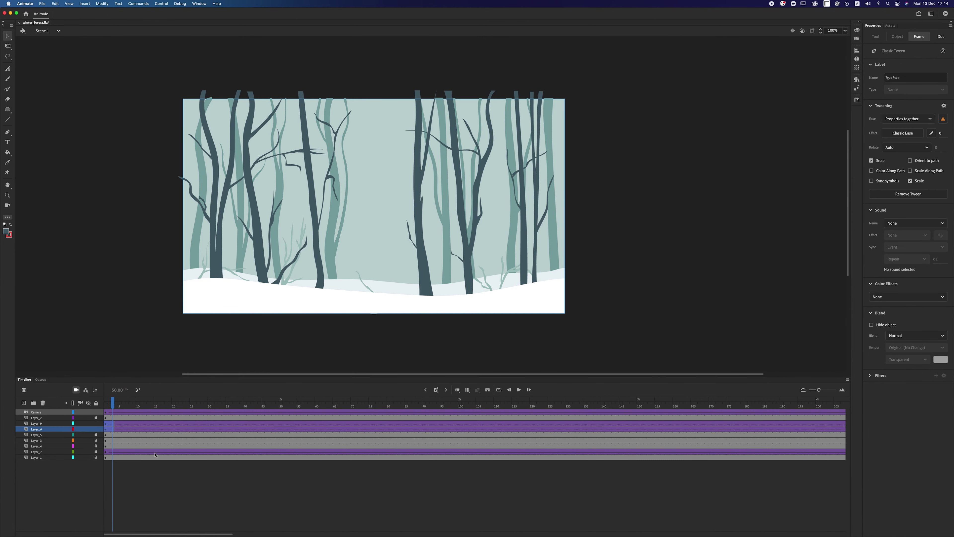
left_click_drag(193, 533, 424, 512)
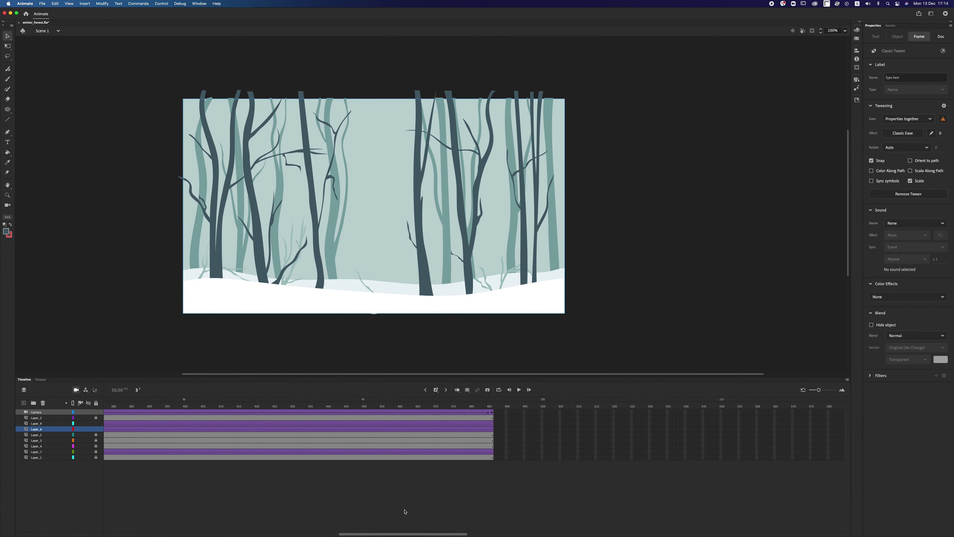
left_click_drag(503, 426, 512, 432)
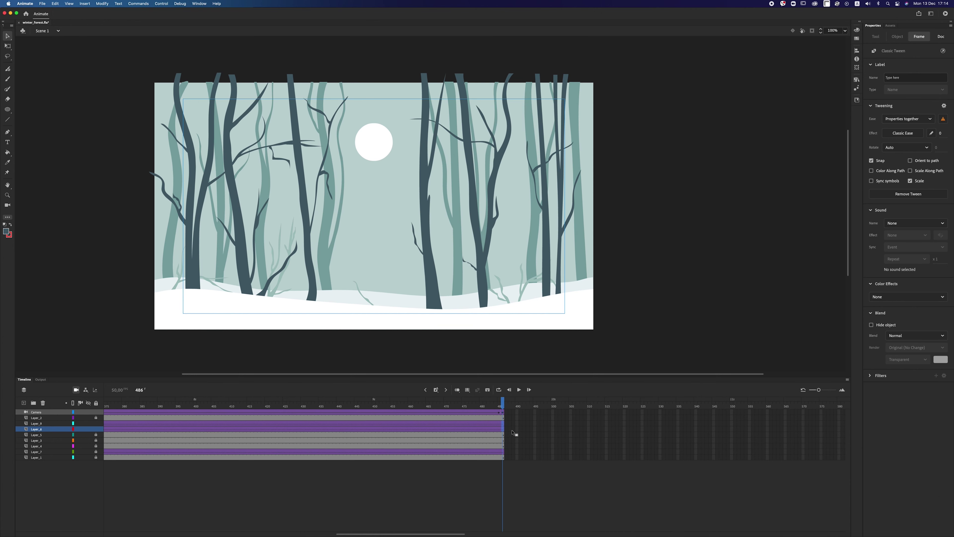
key("super+a")
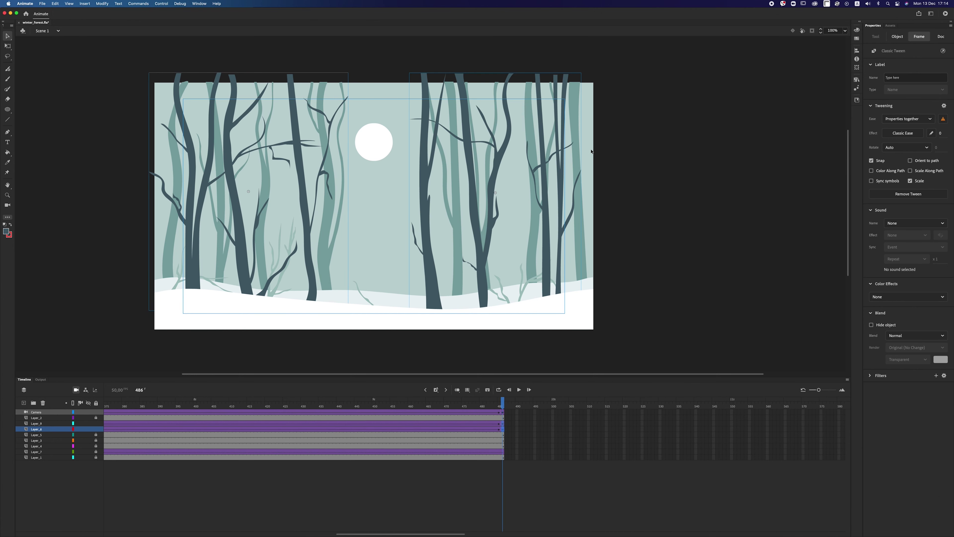
Step: At frame 486, nudge the right-hand dark trees about 17 px to the right, to X 1010.85
left_click(440, 243)
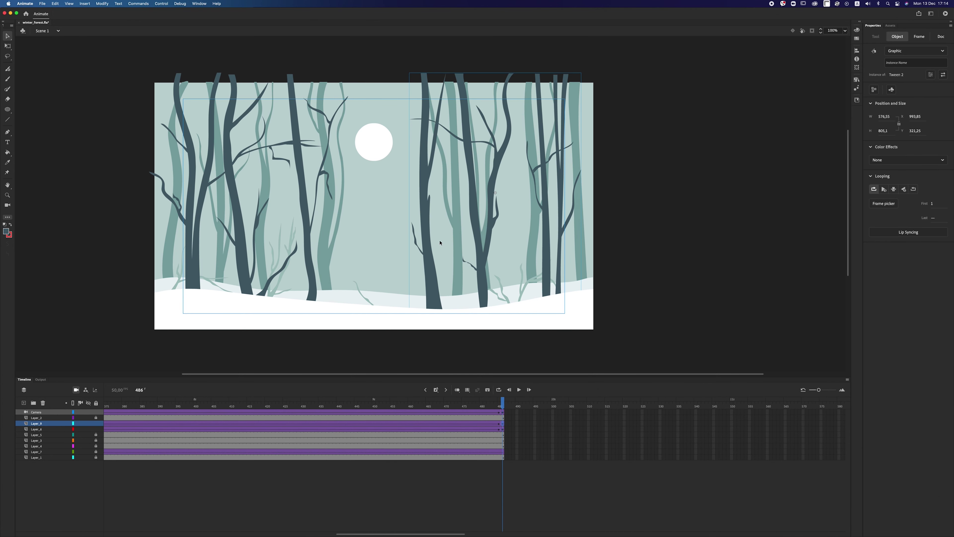
key("Right")
key("Right")
key("Right")
key("Right")
key("Right")
key("Right")
key("Right")
key("Right")
key("Right")
key("Right")
key("Right")
key("Right")
key("Right")
key("Right")
key("Right")
key("Right")
key("Right")
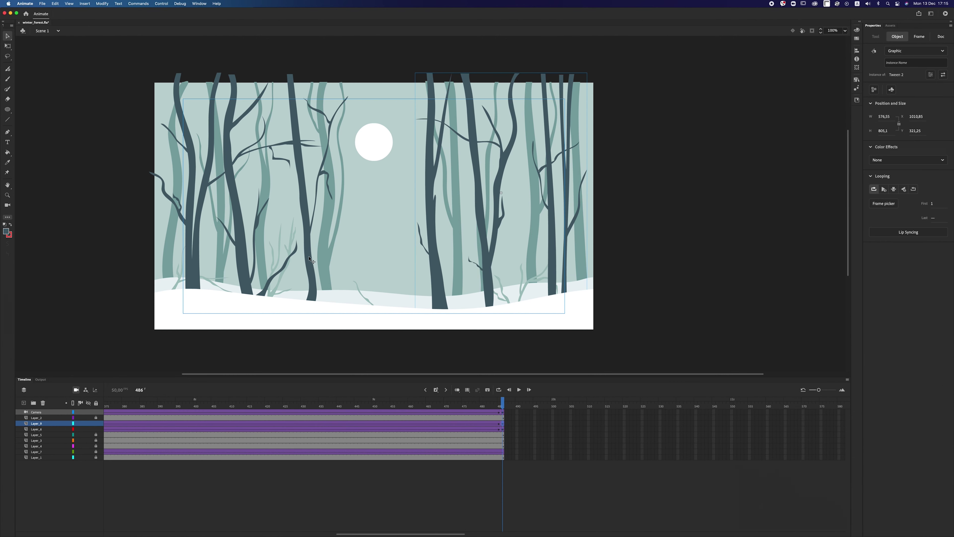
Step: At frame 486, nudge the left-hand dark trees outward to the left, to about X 257
left_click(311, 259)
key("Left")
key("Left")
key("Left")
key("Left")
key("Left")
key("Left")
key("Left")
key("Left")
key("Left")
key("Left")
key("Left")
key("Left")
key("Left")
key("Left")
key("Left")
key("Left")
key("Left")
key("Left")
key("Left")
key("Left")
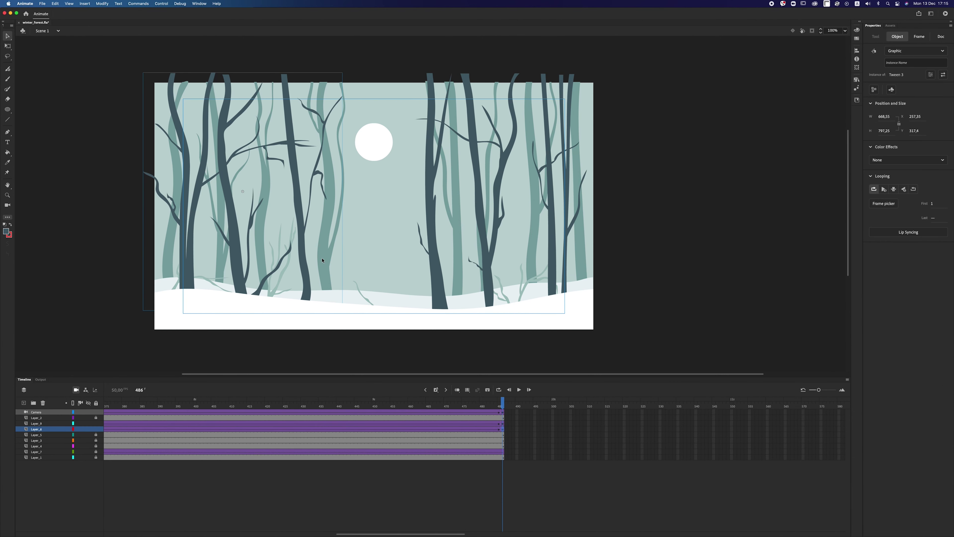
left_click(436, 262, "shift")
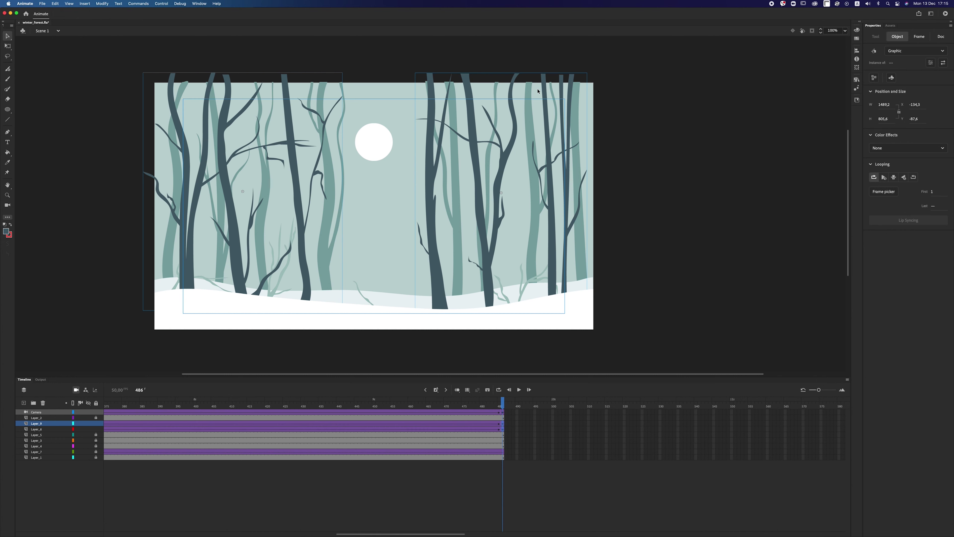
left_click(8, 46)
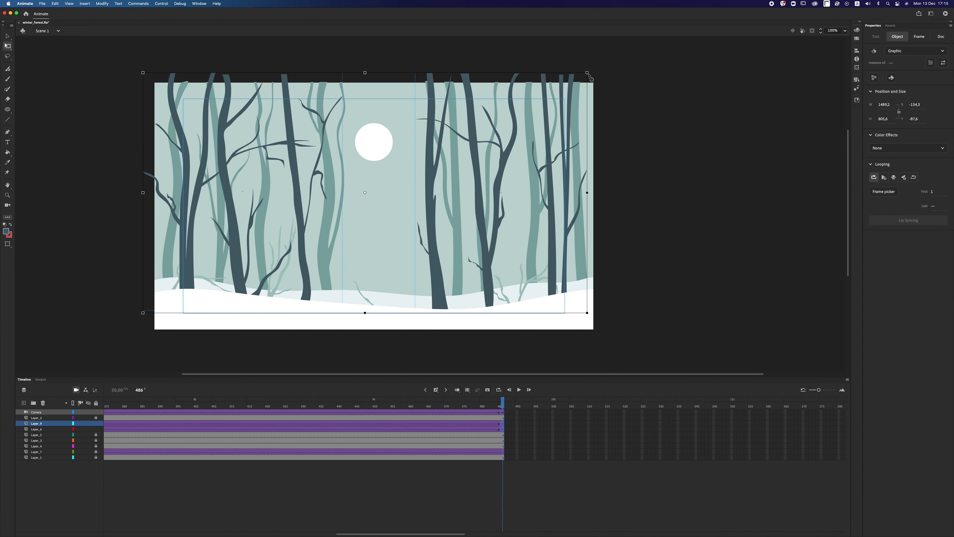
left_click(619, 117)
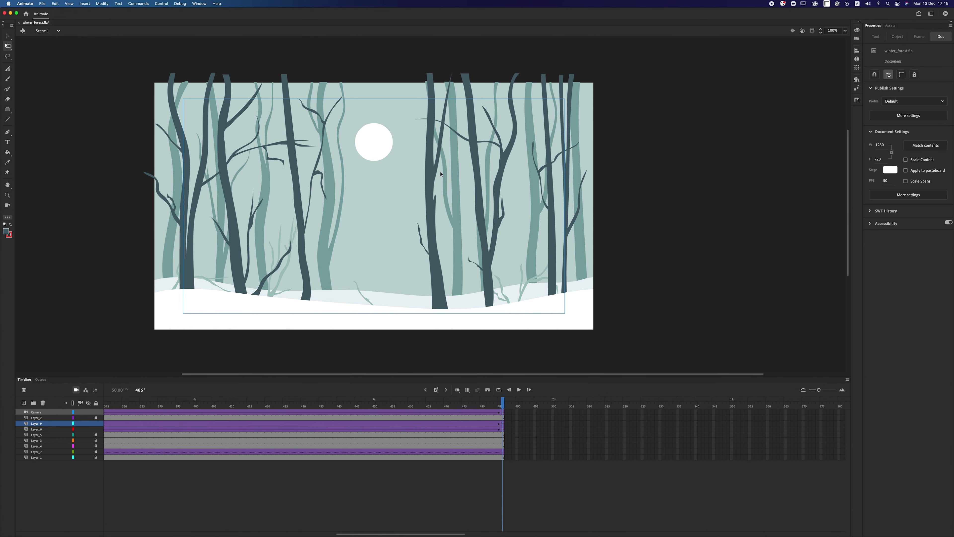
Step: Nudge the dark tree groups further apart, the right one to X 1027.85 and the left one to about X 249, and scrub back to preview
left_click(433, 183)
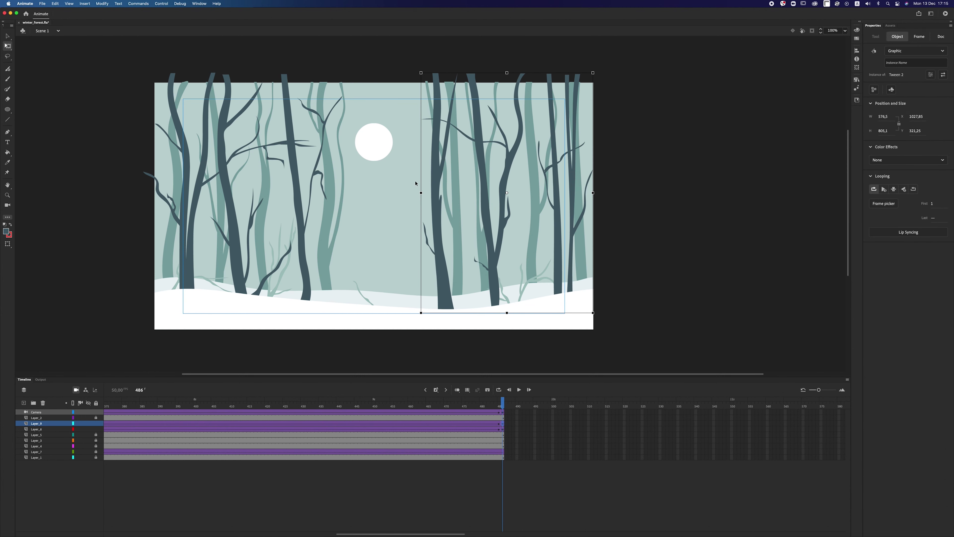
left_click(301, 227)
key("shift+Left")
key("shift+Left")
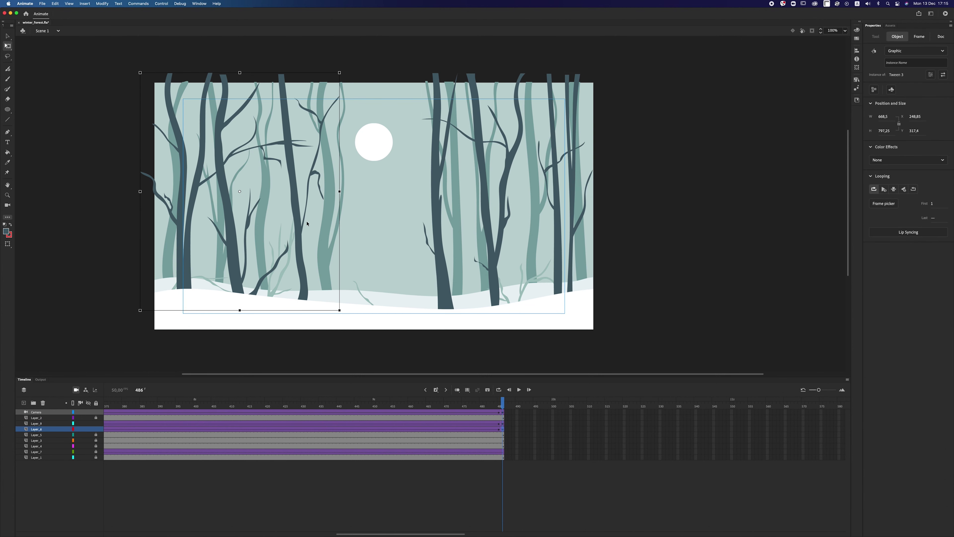
left_click_drag(456, 407, 103, 425)
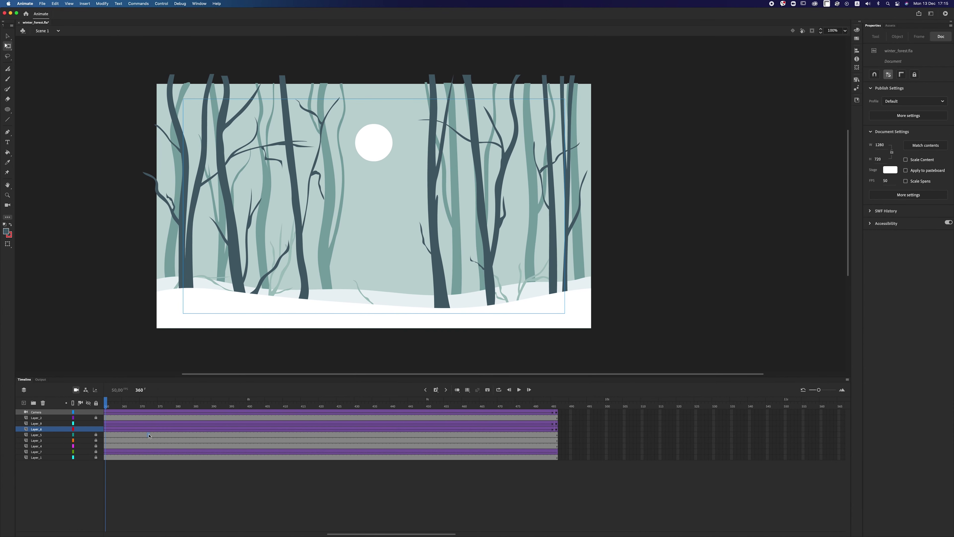
Step: Locate the layer holding the lighter background trees and lock every layer except it
left_click(149, 435)
left_click(523, 291)
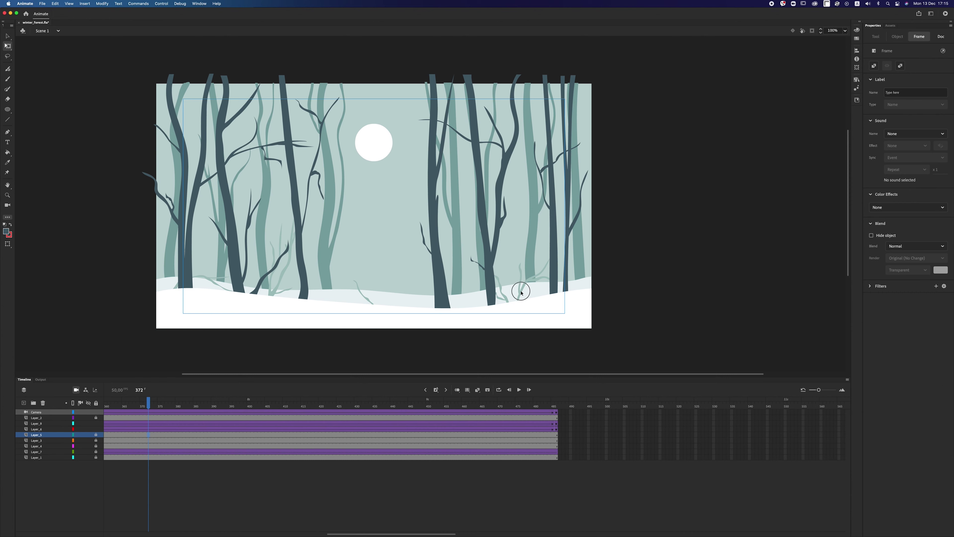
left_click_drag(250, 406, 336, 407)
left_click(331, 446)
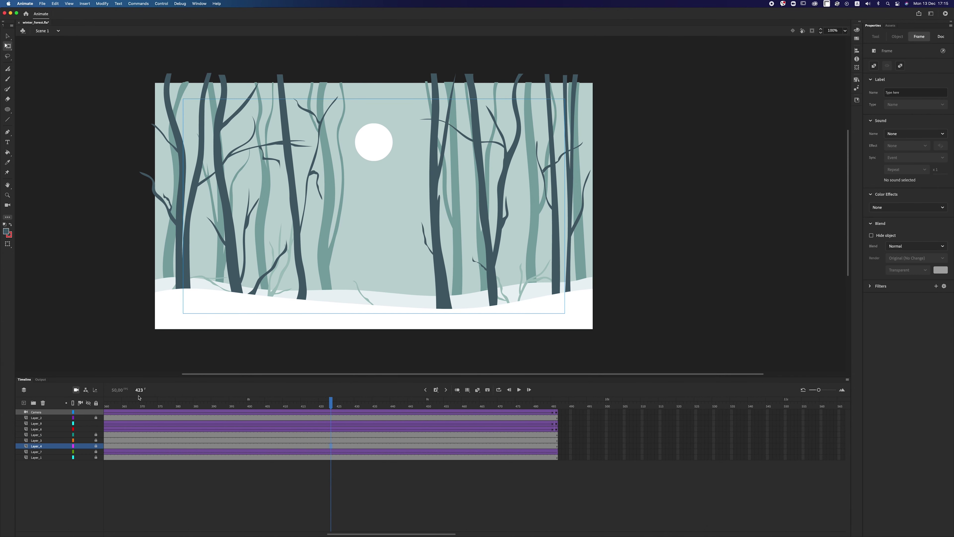
left_click_drag(96, 439, 96, 452)
left_click(332, 266)
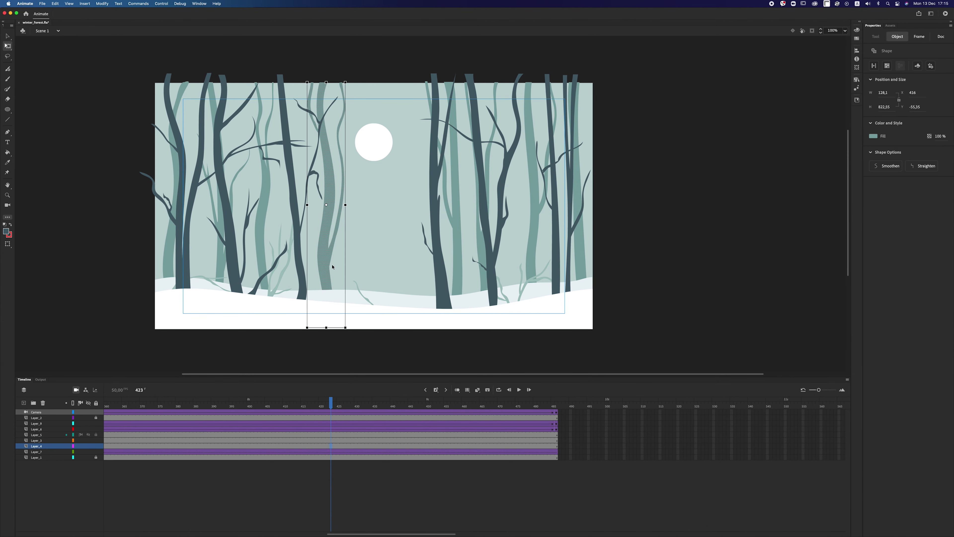
left_click(331, 446)
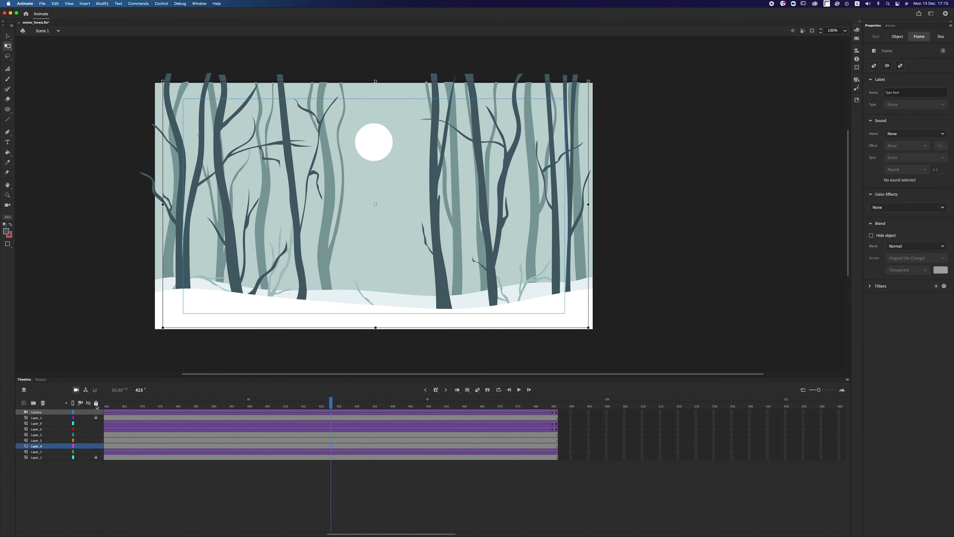
left_click(96, 446, "alt")
Step: Try to cut the right-hand group of lighter trees at frame 423, undo the cut and return to the timeline's beginning
left_click_drag(399, 60, 628, 352)
left_click(278, 299)
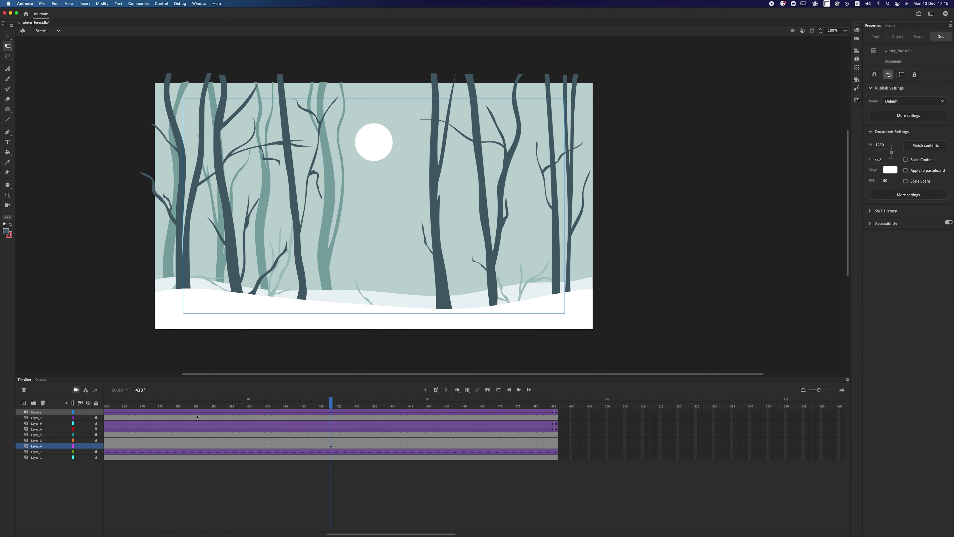
key("super+a")
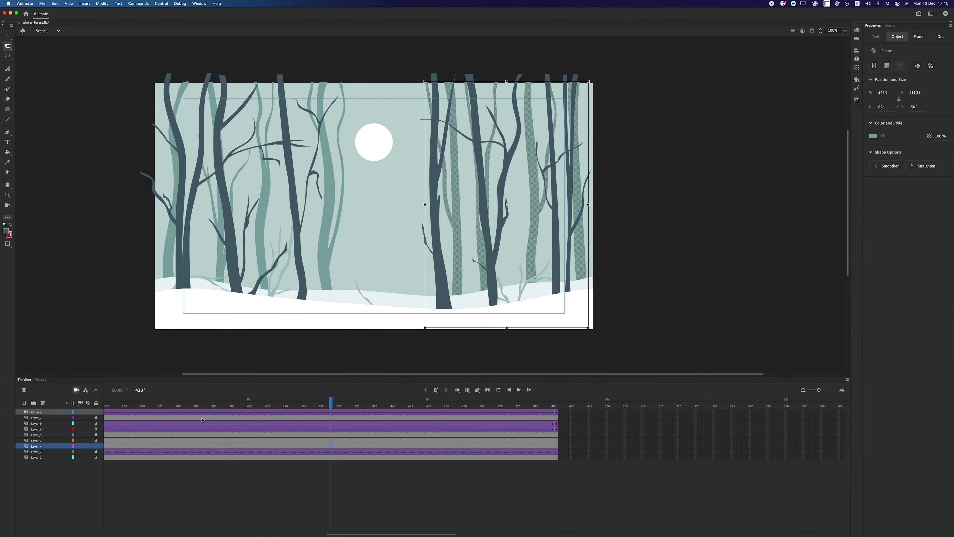
left_click_drag(329, 534, 109, 533)
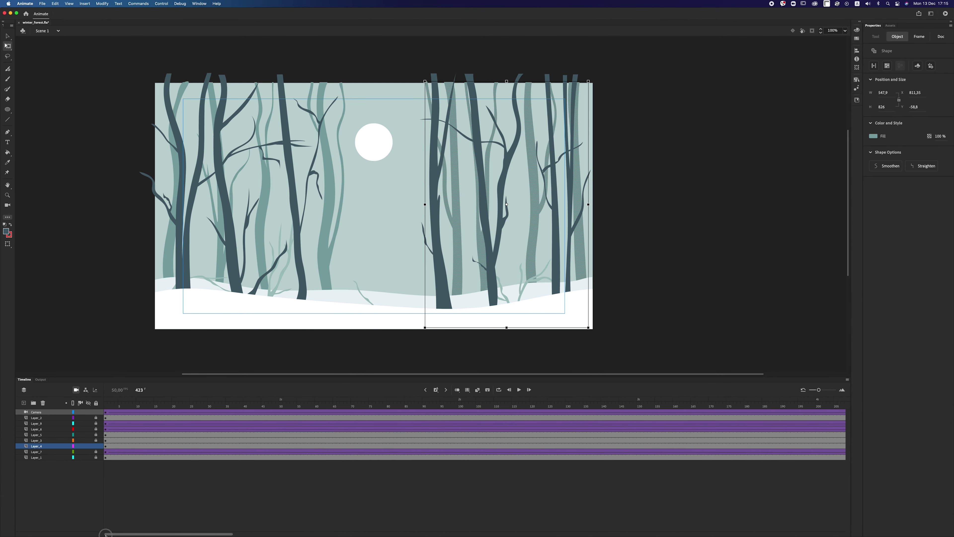
Step: At frame 1, cut the right-hand group of lighter trees and paste it in place on a new layer above
left_click(106, 448)
left_click_drag(374, 349, 637, 60)
key("Delete")
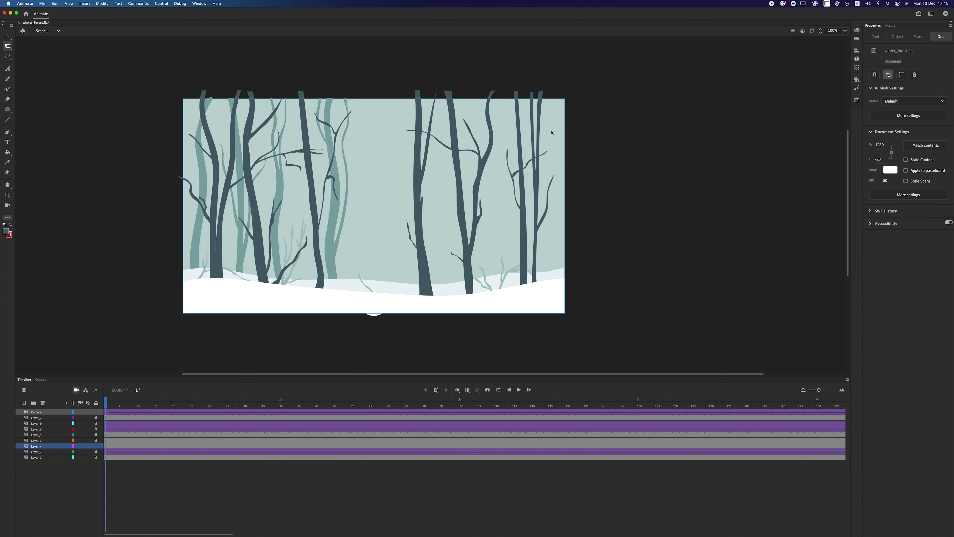
left_click(25, 402)
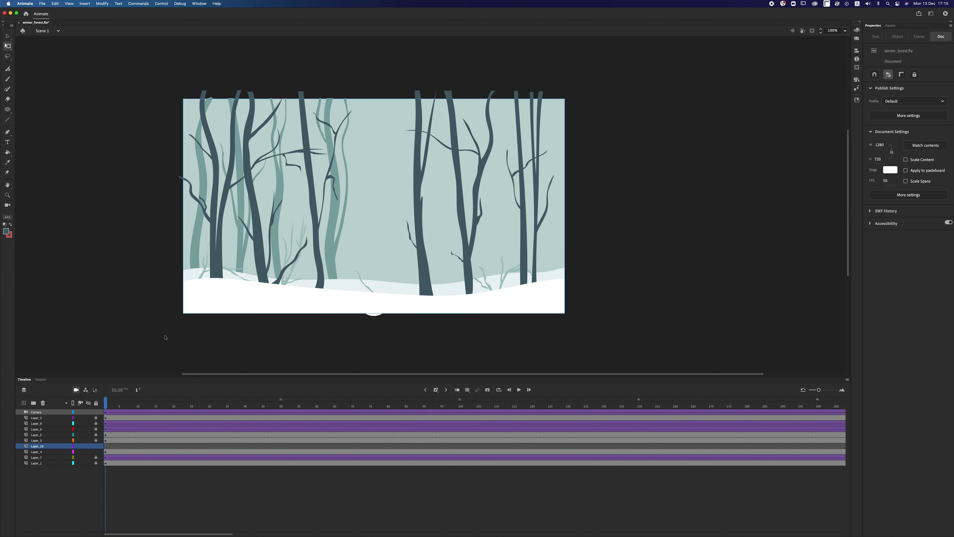
right_click(168, 336)
left_click(195, 375)
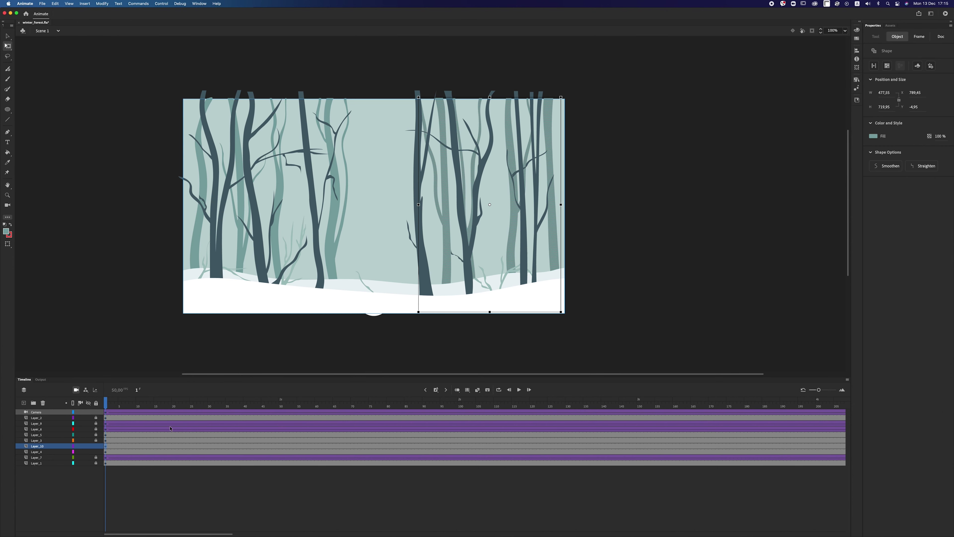
Step: Create classic tweens on both lighter-tree layers and add ending keyframes at frame 486
left_click_drag(209, 533, 463, 508)
left_click(368, 449)
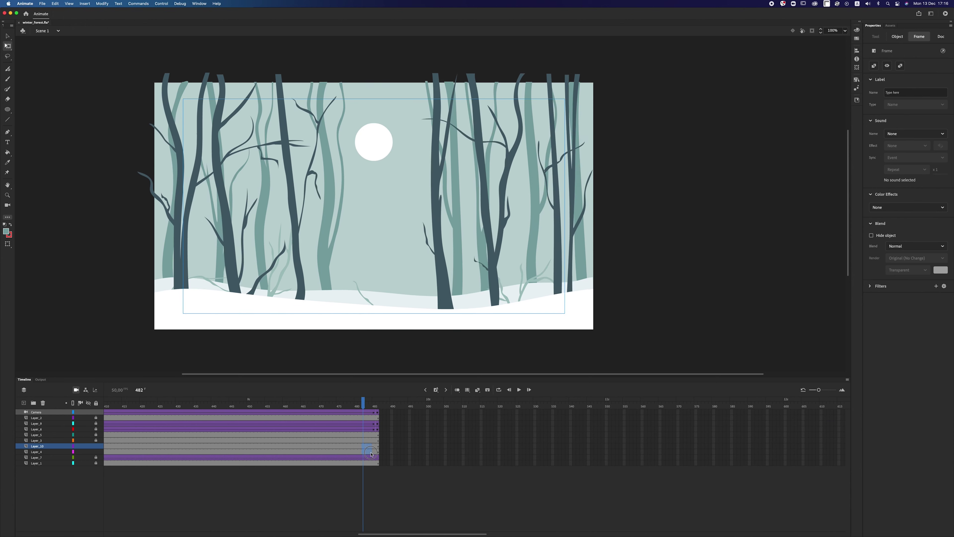
right_click(368, 448)
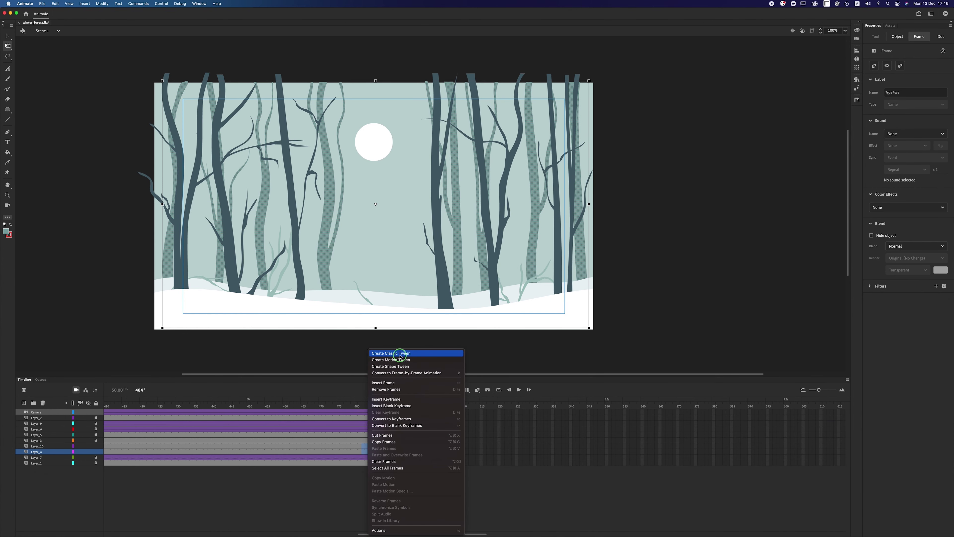
left_click(400, 371)
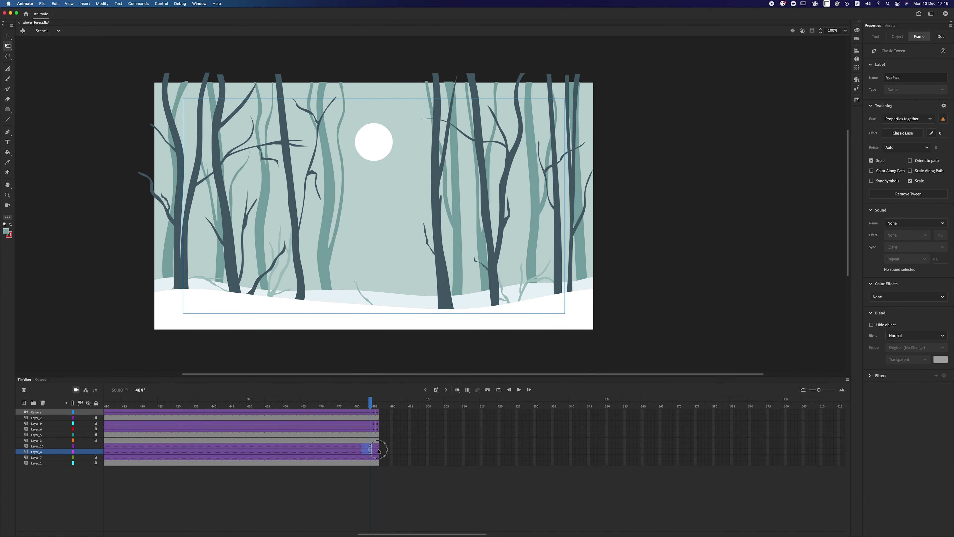
left_click(377, 446)
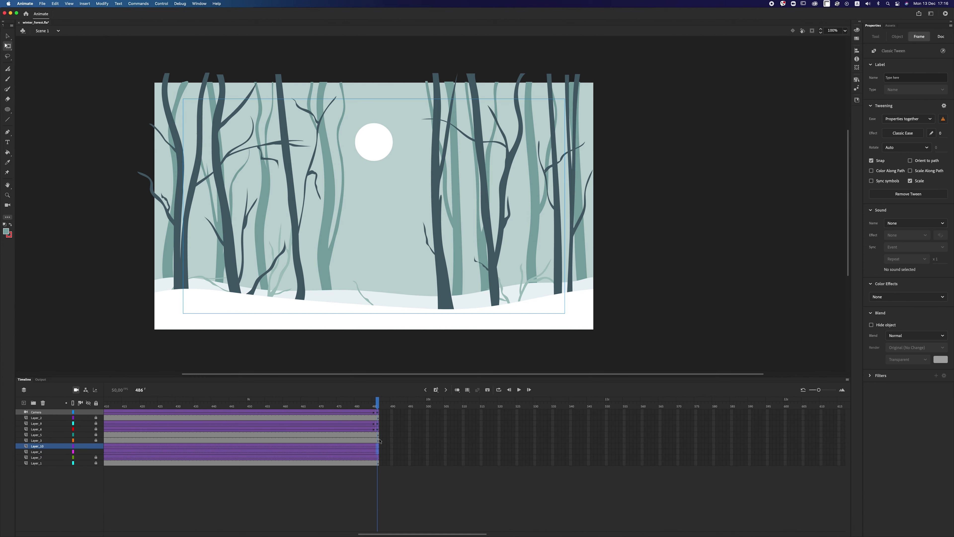
left_click(377, 451)
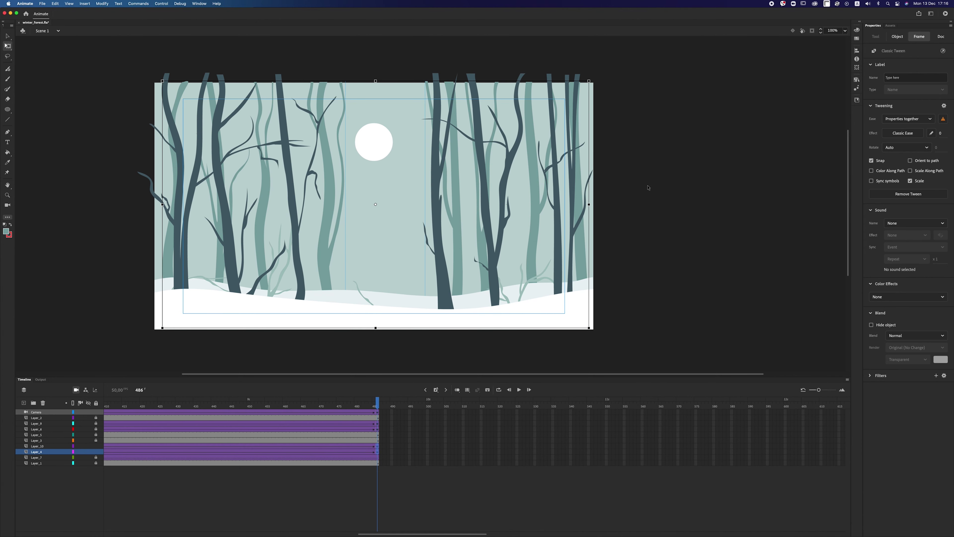
left_click(389, 426)
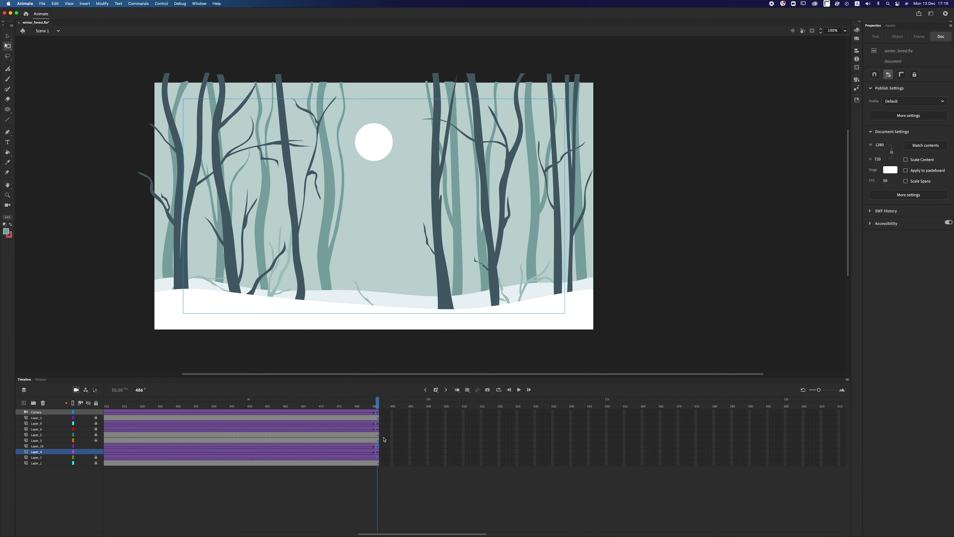
Step: At frame 486, nudge the right-hand lighter trees outward to the right and scrub back to preview the drift
left_click(378, 446)
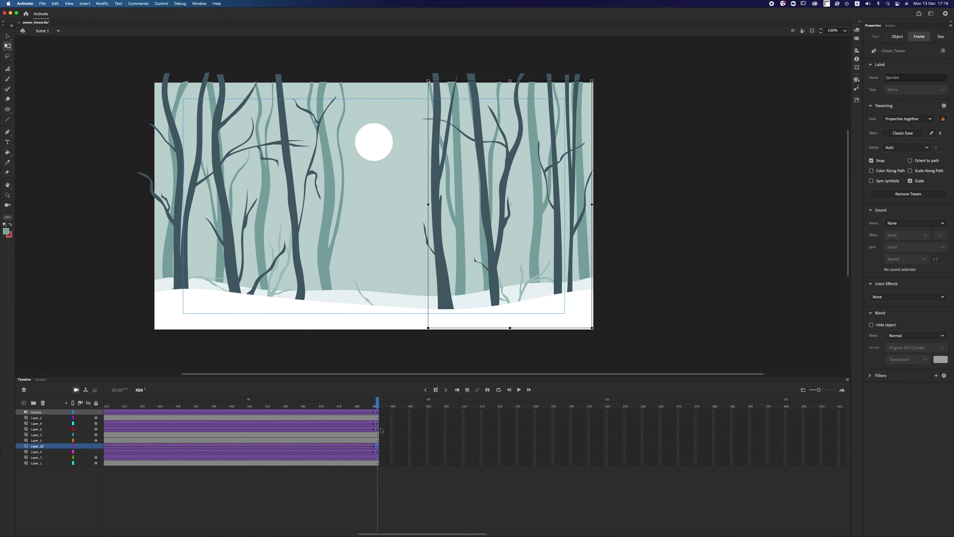
key("shift+Right")
key("shift+Right")
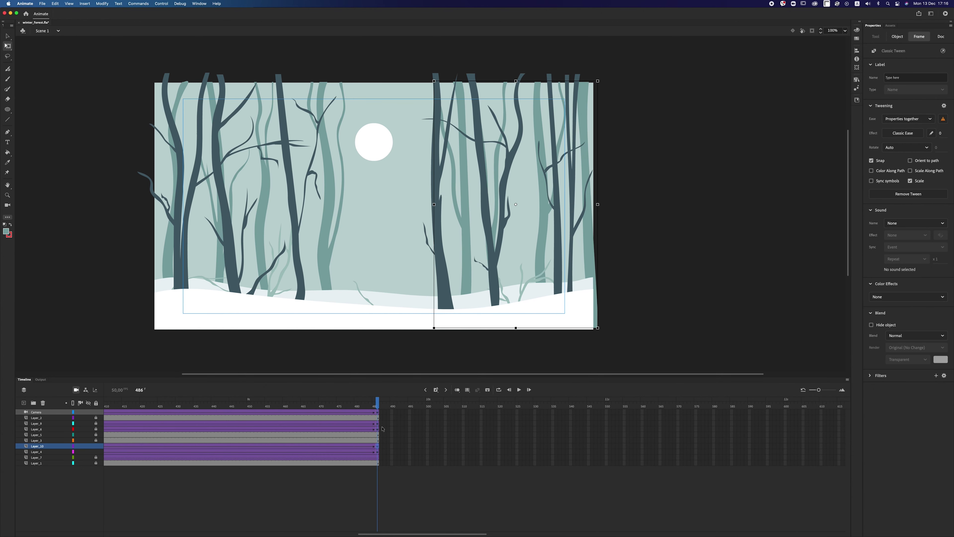
key("shift+Right")
key("shift+Right")
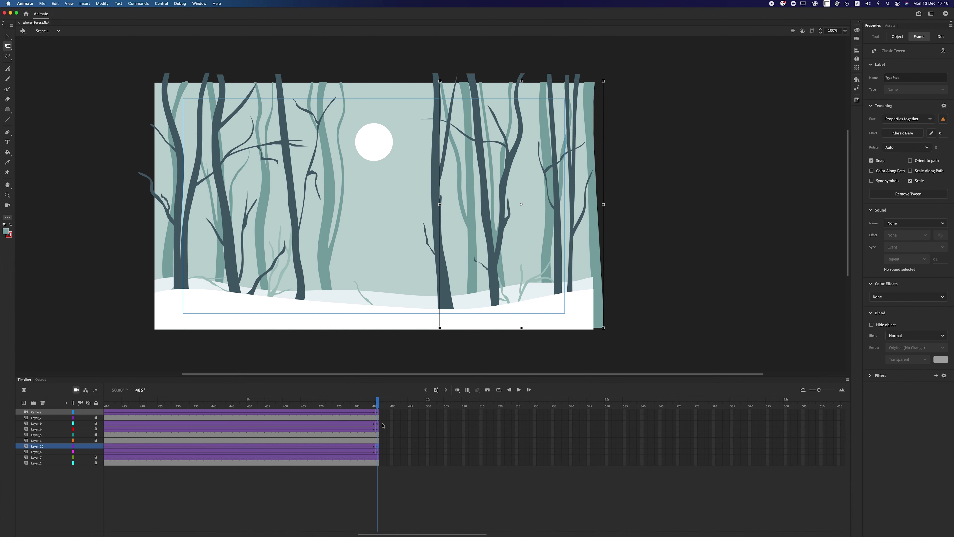
left_click_drag(377, 406, 195, 406)
Step: Try shifting the right-hand lighter trees much further right at frame 486, preview the motion and nudge them back
left_click(376, 447)
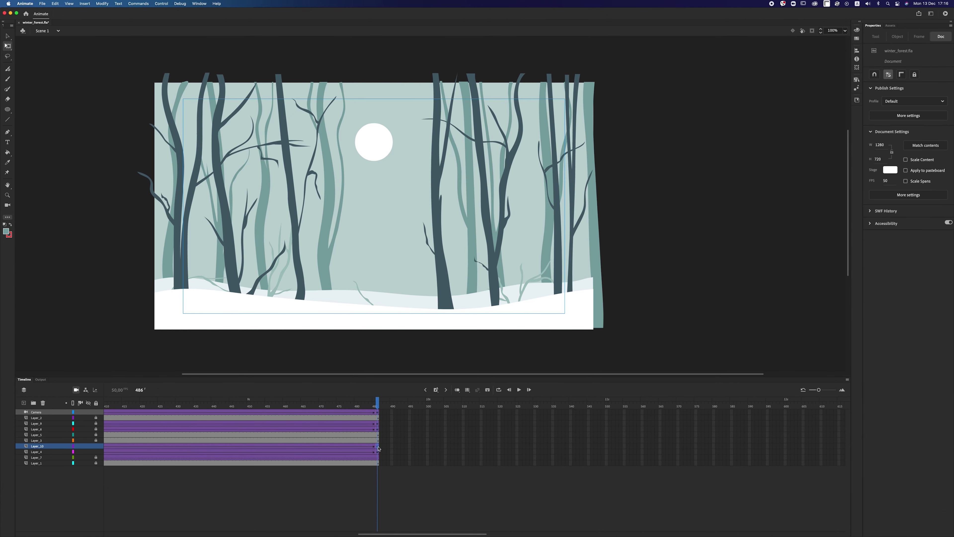
key("shift+Right")
key("shift+Right")
key("shift+Right")
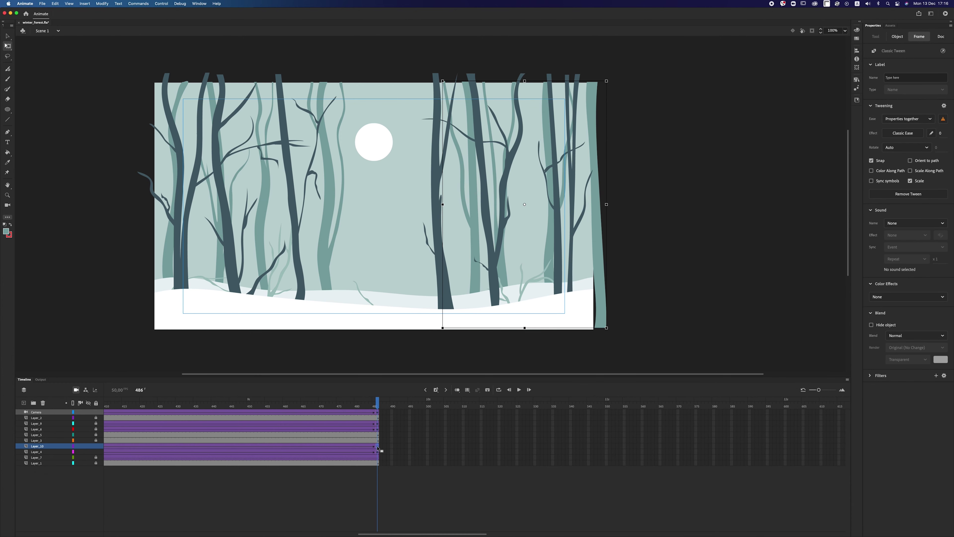
key("shift+Right")
key("shift+Right")
key("shift+Right")
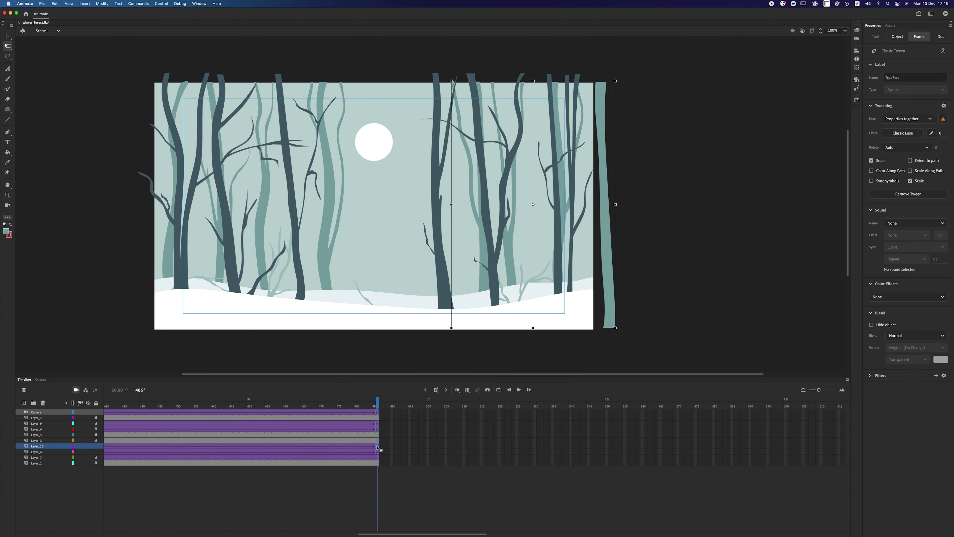
left_click_drag(375, 408, 334, 397)
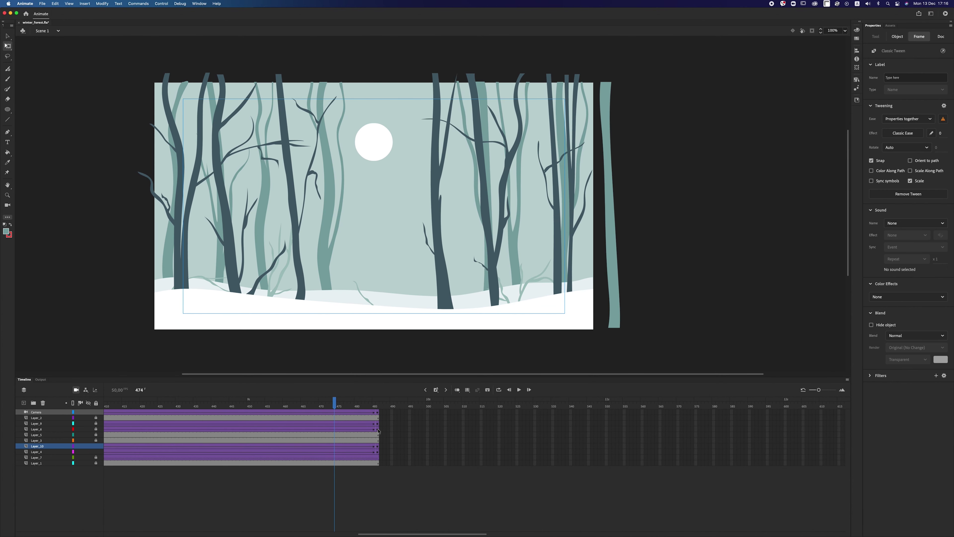
left_click(377, 447)
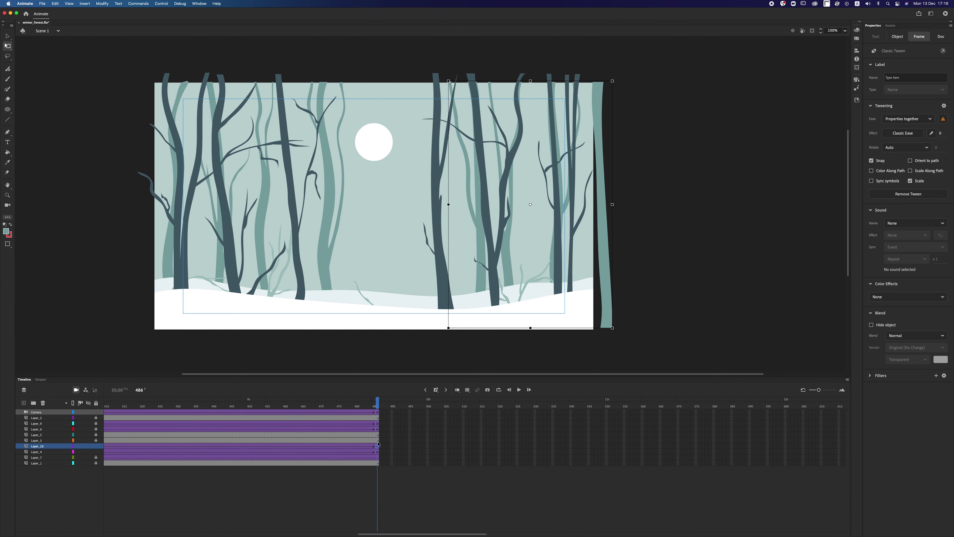
key("shift+Left")
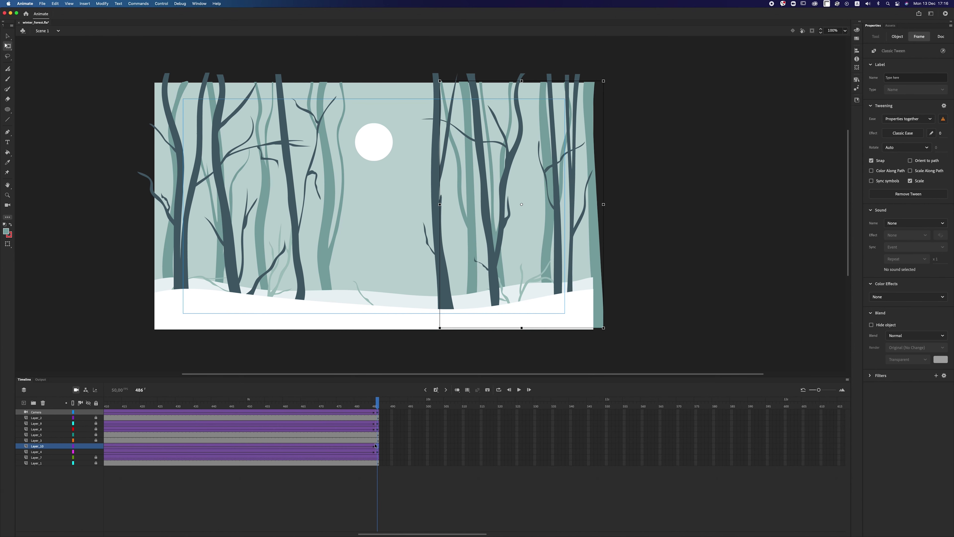
left_click_drag(337, 397, 248, 398)
left_click(322, 406)
Step: Nudge the right-hand lighter trees slightly further right at frame 486
left_click(377, 447)
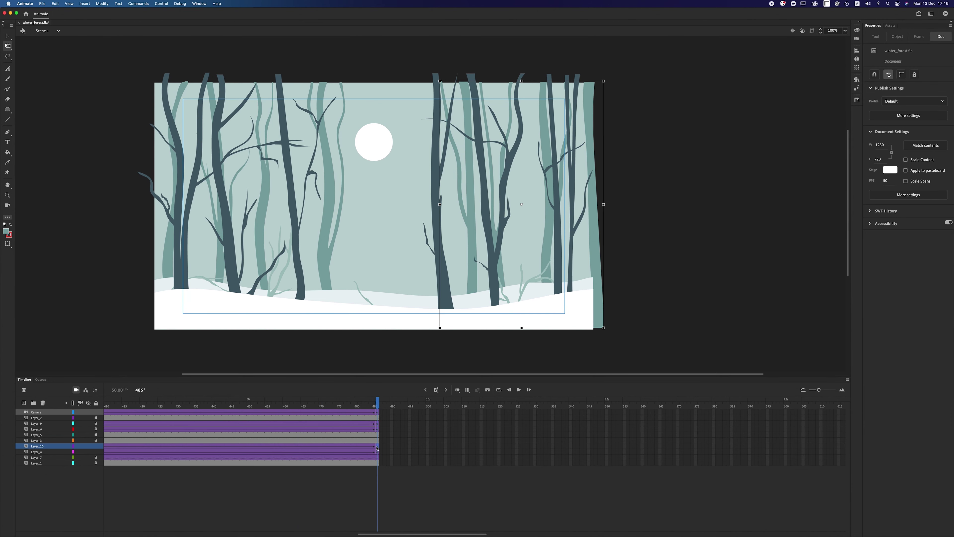
left_click(379, 449)
key("shift+Right")
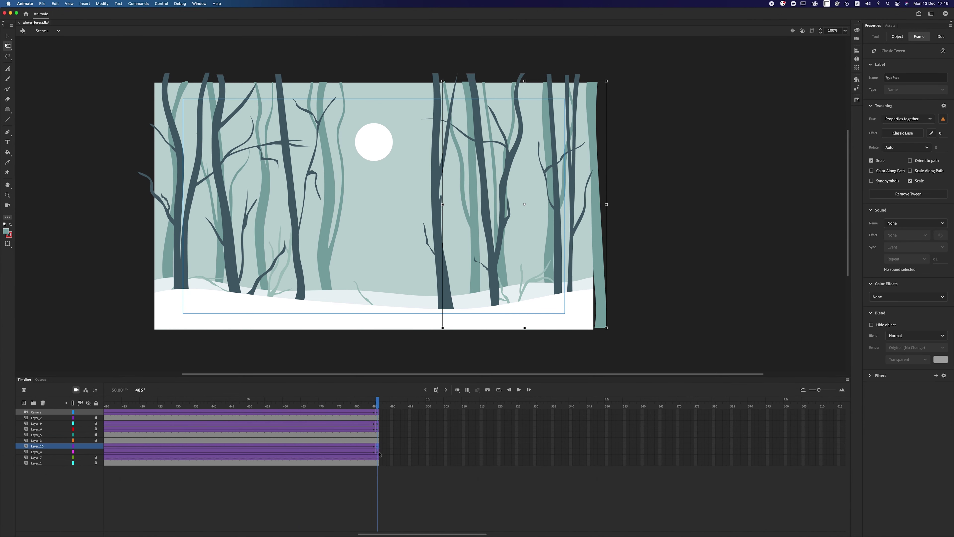
Step: At frame 486, nudge the left-hand lighter trees outward to about X 255.75 and scrub the timeline to preview
left_click(378, 453)
key("shift+Left")
key("shift+Left")
key("shift+Left")
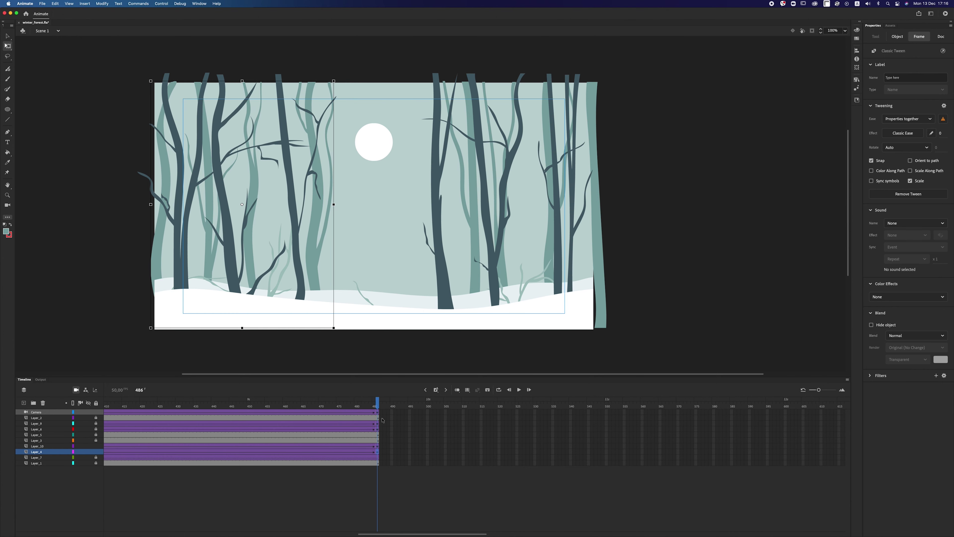
left_click_drag(377, 402, 270, 403)
left_click_drag(340, 403, 394, 403)
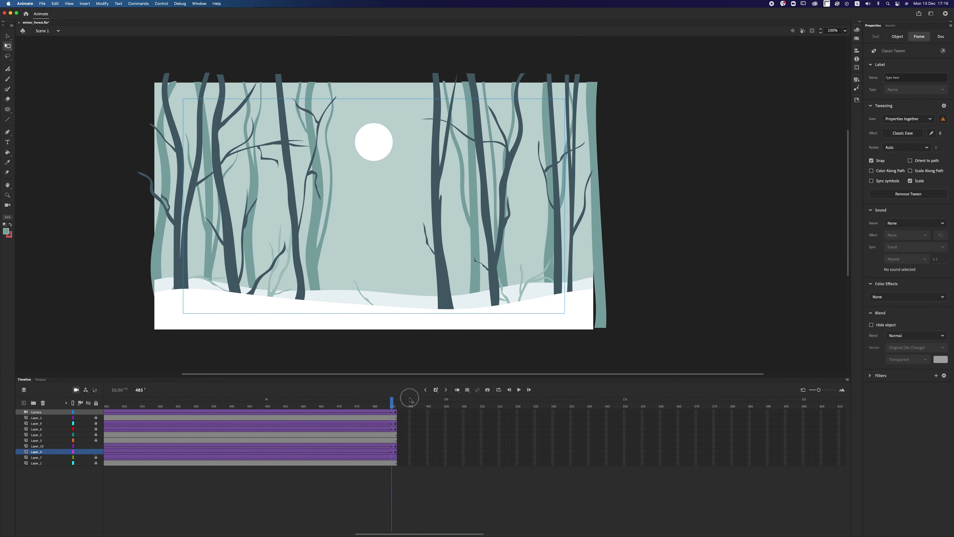
Step: Nudge the left-hand lighter trees a little further left at frame 486 and scrub back through the animation
left_click(312, 271)
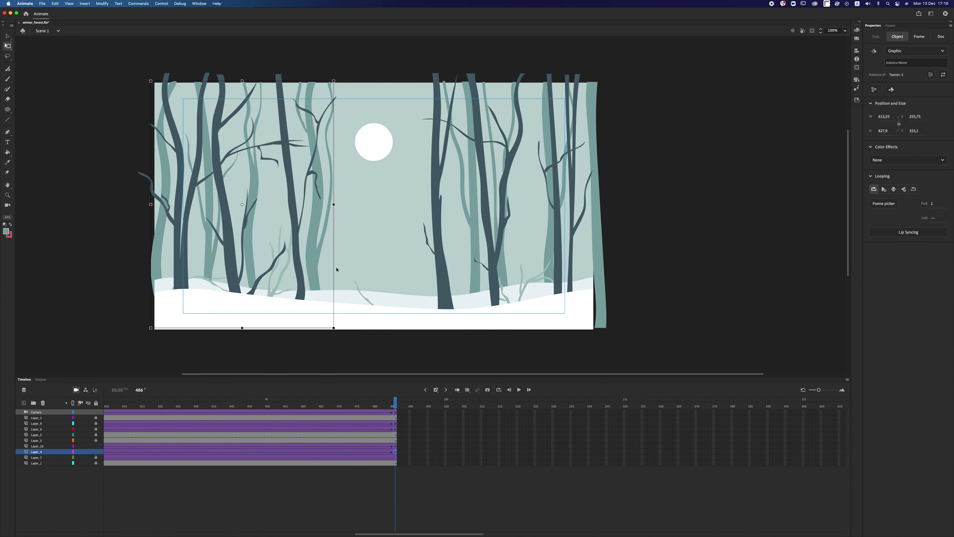
key("shift+Left")
key("shift+Left")
left_click_drag(405, 406, 18, 414)
left_click(253, 505)
Step: At frame 1, nudge both lighter tree groups slightly inward toward the centre and preview the motion
left_click_drag(281, 533, 107, 530)
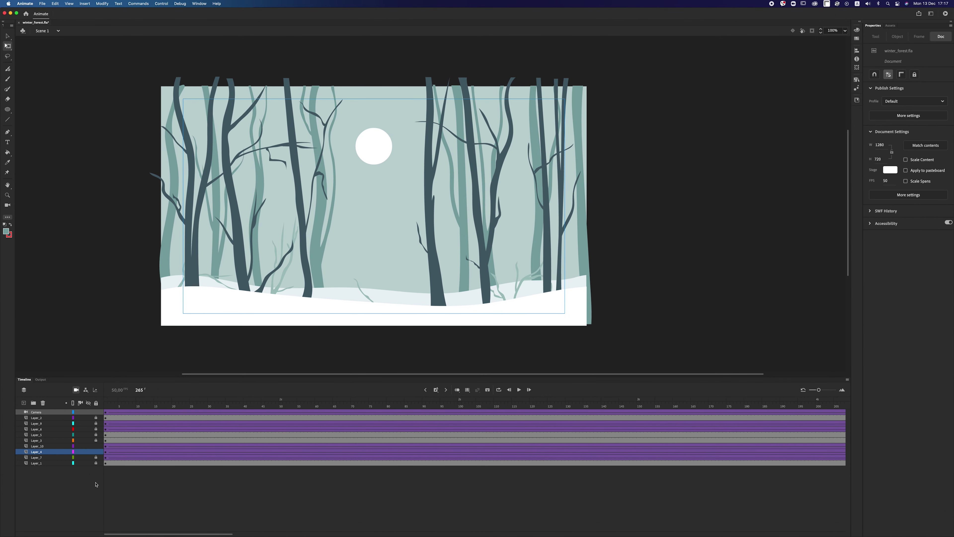
left_click(106, 455)
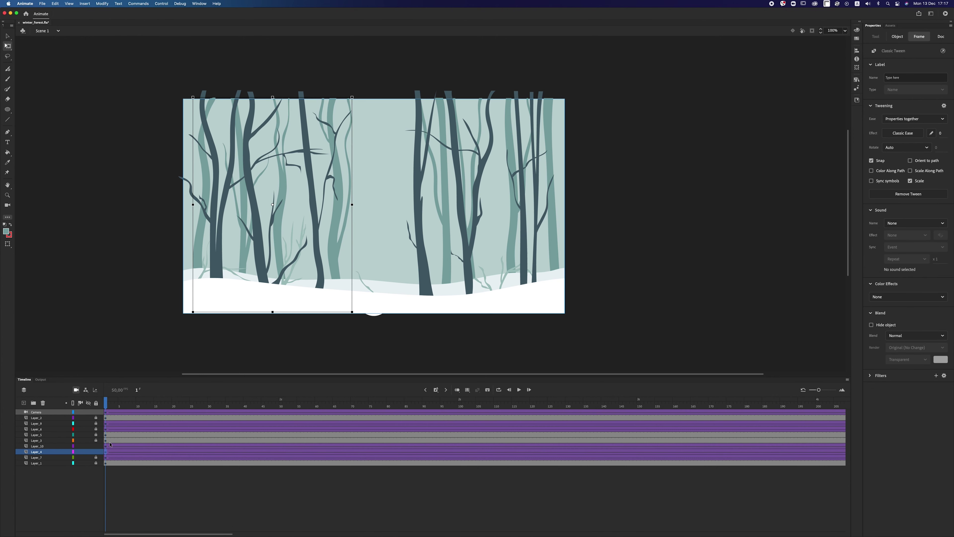
left_click(106, 446)
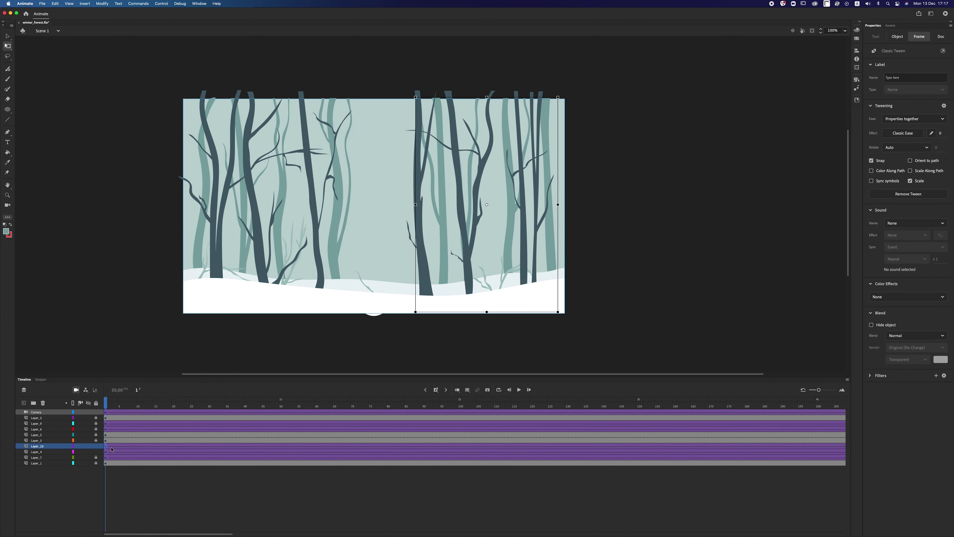
left_click_drag(107, 406, 2, 392)
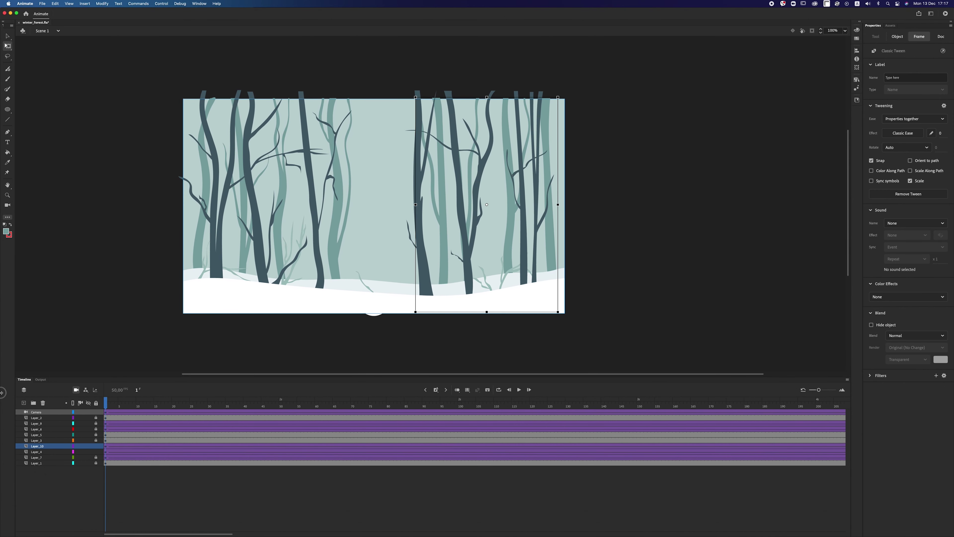
left_click(308, 264)
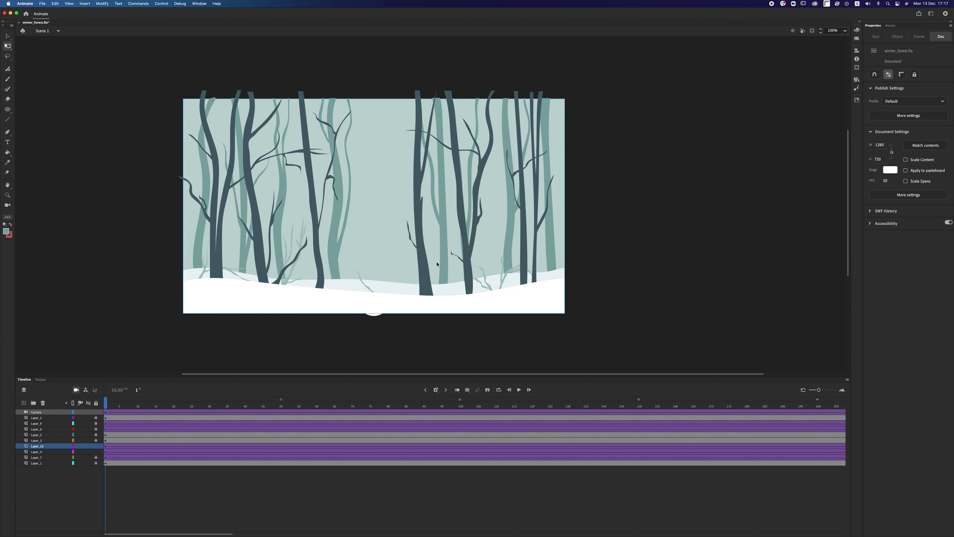
Step: Unlock the two dark-tree layers, nudge both dark tree groups slightly inward at frame 1 and scrub to preview
left_click(96, 429)
left_click(110, 429)
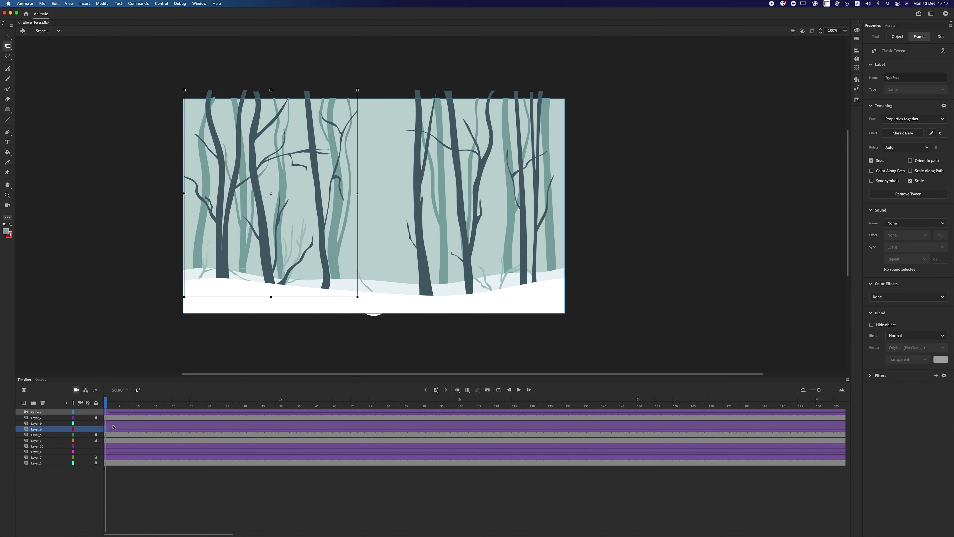
left_click(107, 424)
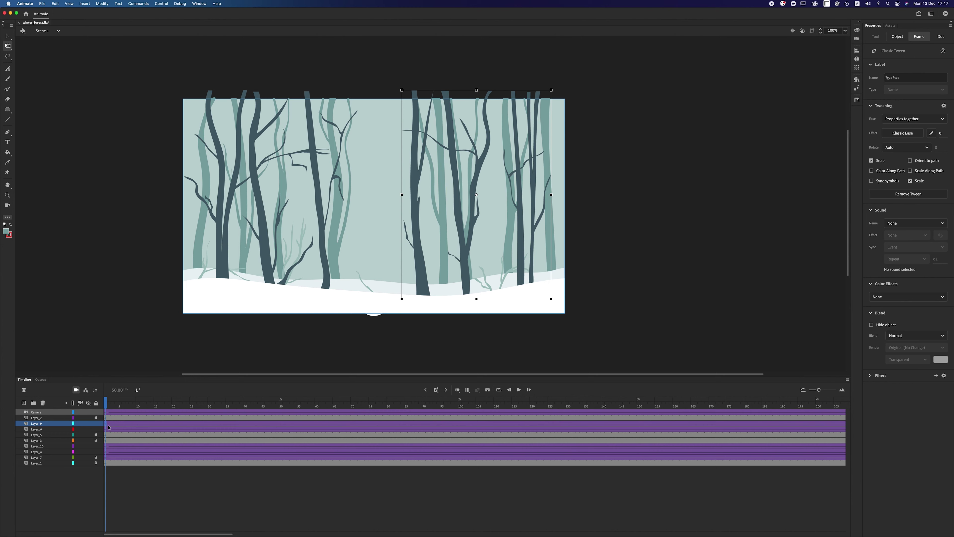
key("Left")
key("Left")
key("Left")
key("Left")
left_click_drag(111, 405, 749, 359)
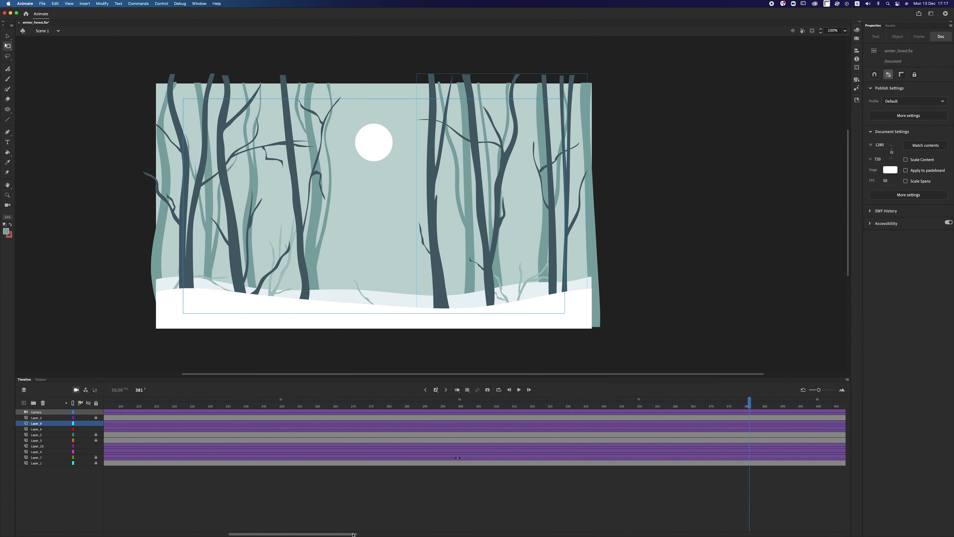
Step: At frame 486, nudge the right-hand dark trees further outward to the right
left_click_drag(353, 534, 450, 519)
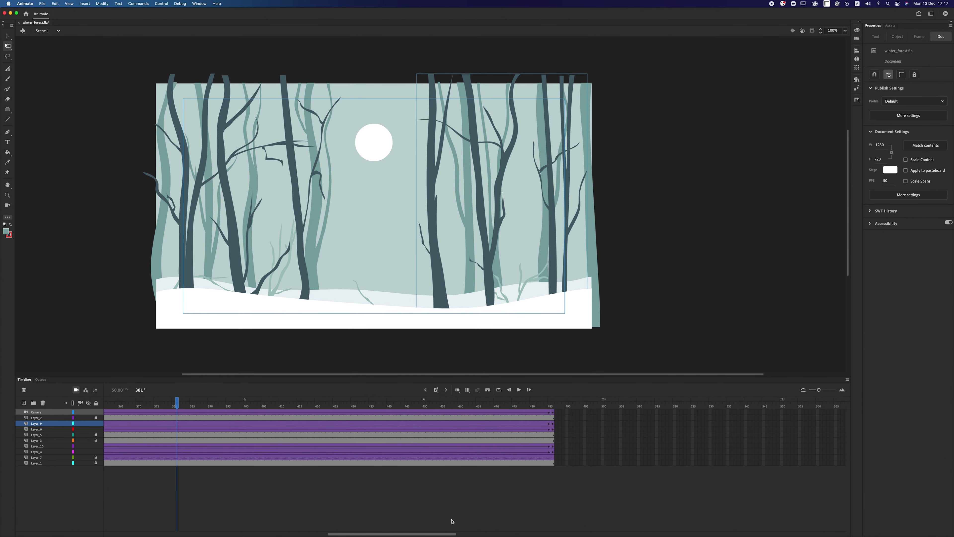
left_click(554, 425)
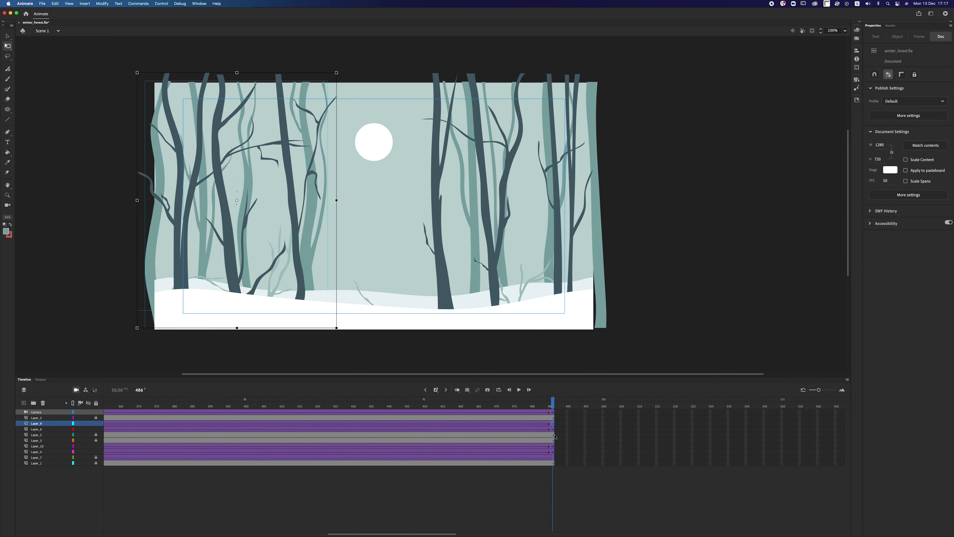
key("shift+Right")
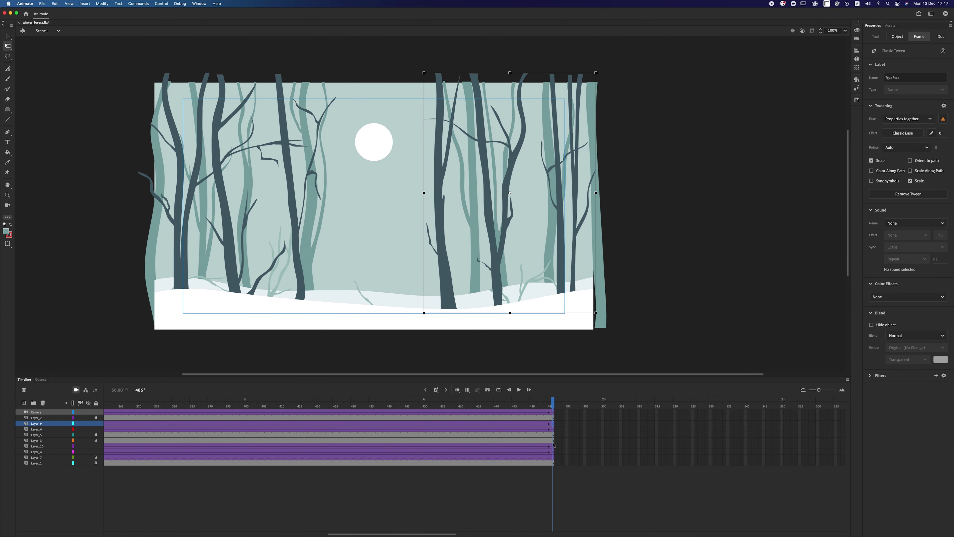
key("shift+Right")
key("shift+Right")
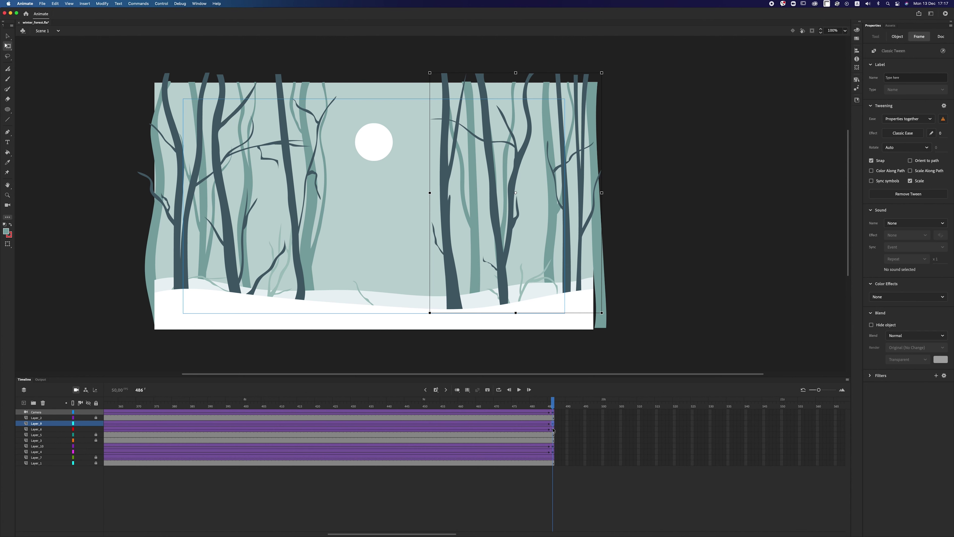
Step: At frame 486, nudge the left-hand dark trees further outward to the left
left_click(553, 429)
key("shift+Left")
key("shift+Left")
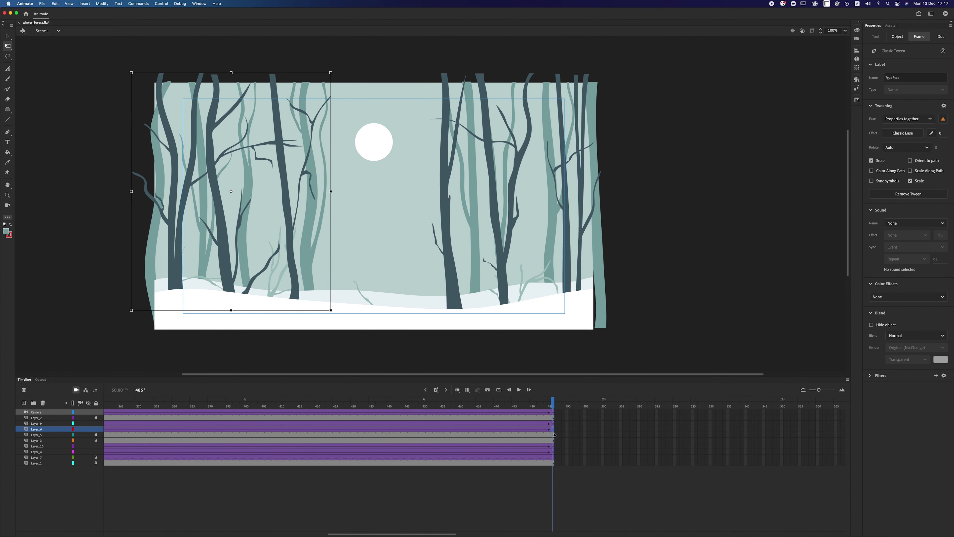
key("shift+Left")
mouse_move(545, 406)
left_mouse_down()
mouse_move(334, 410)
mouse_move(216, 427)
mouse_move(552, 417)
left_mouse_up()
left_click(300, 228)
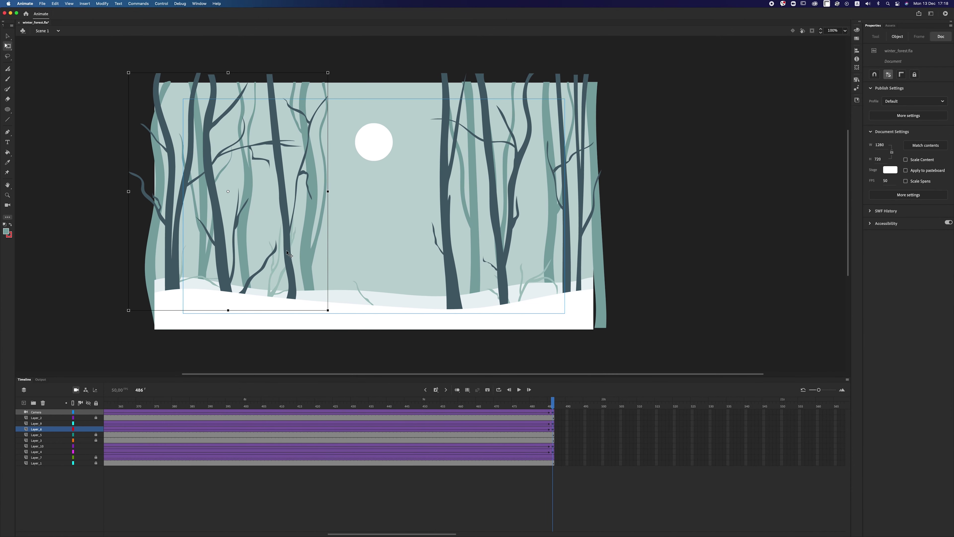
key("shift+Left")
key("shift+Left")
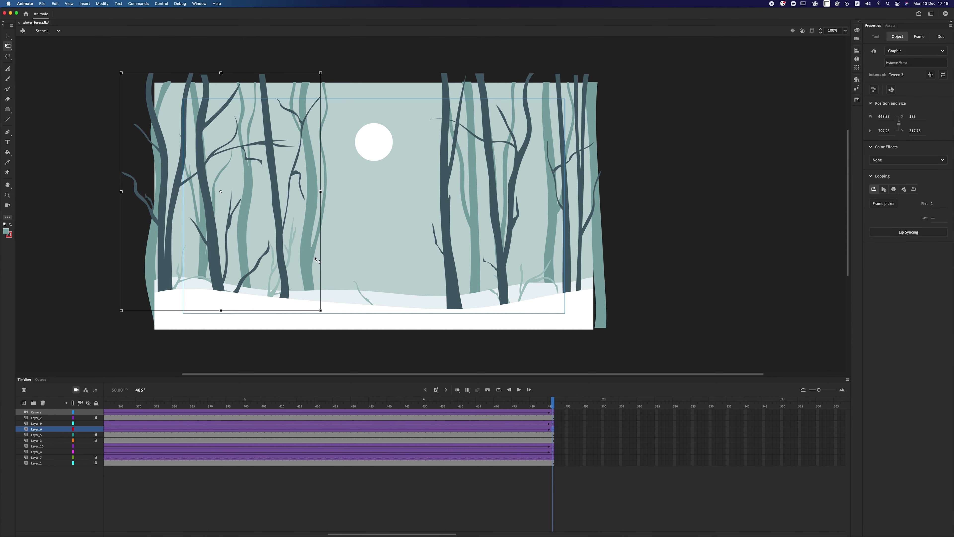
Step: Shift the right-hand dark trees a little further right at frame 486 and scrub through the animation to preview it
left_click(456, 272)
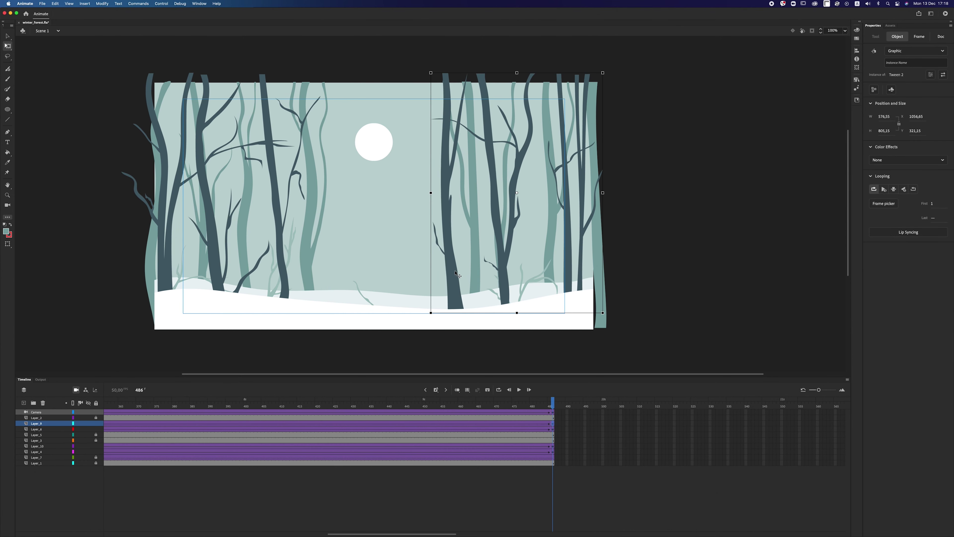
key("shift+Right")
key("shift+Right")
key("shift+Right")
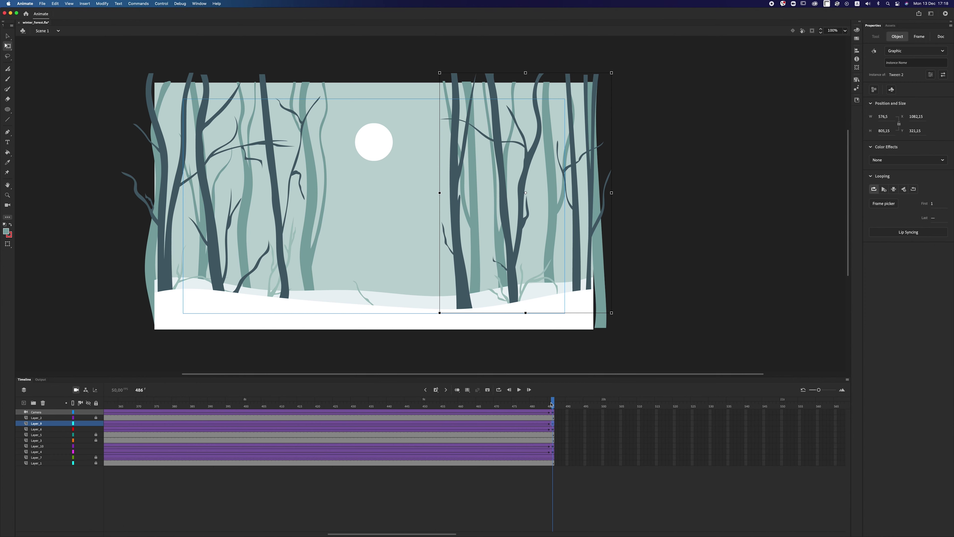
left_click(551, 404)
left_click_drag(428, 406, 44, 418)
left_click_drag(109, 406, 564, 373)
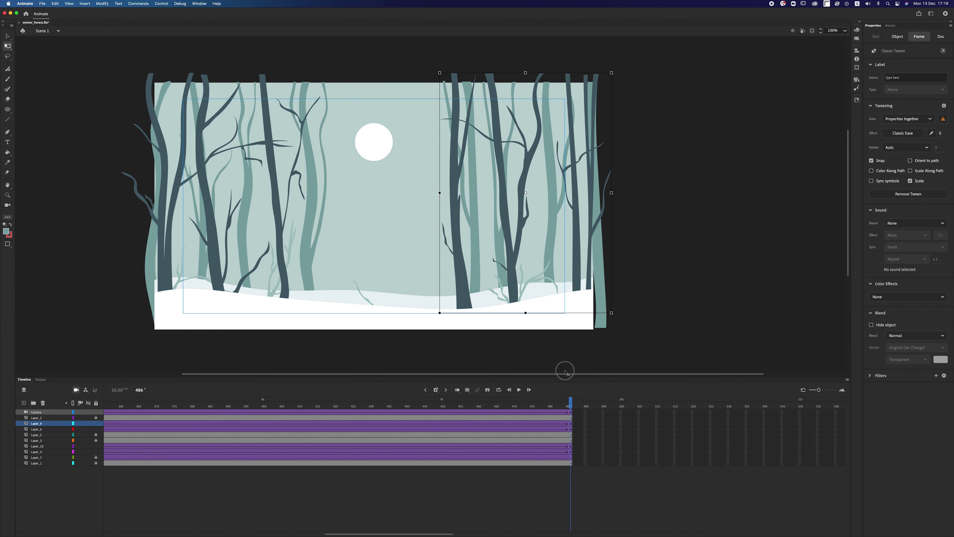
Step: At frame 486, apply Classic Ease-In to the dark-tree and lighter-tree tweens, with -100 on the lighter trees
left_click(571, 430)
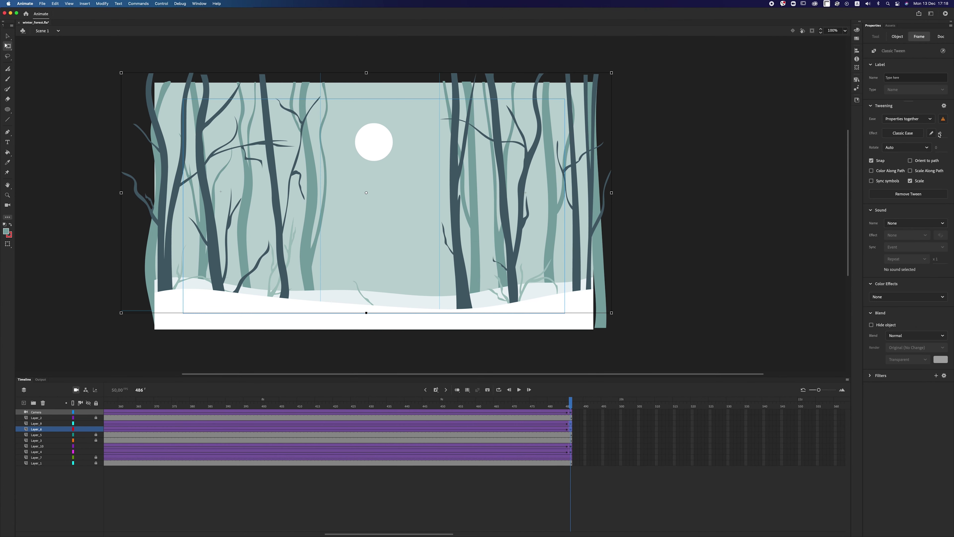
left_click_drag(939, 135, 766, 153)
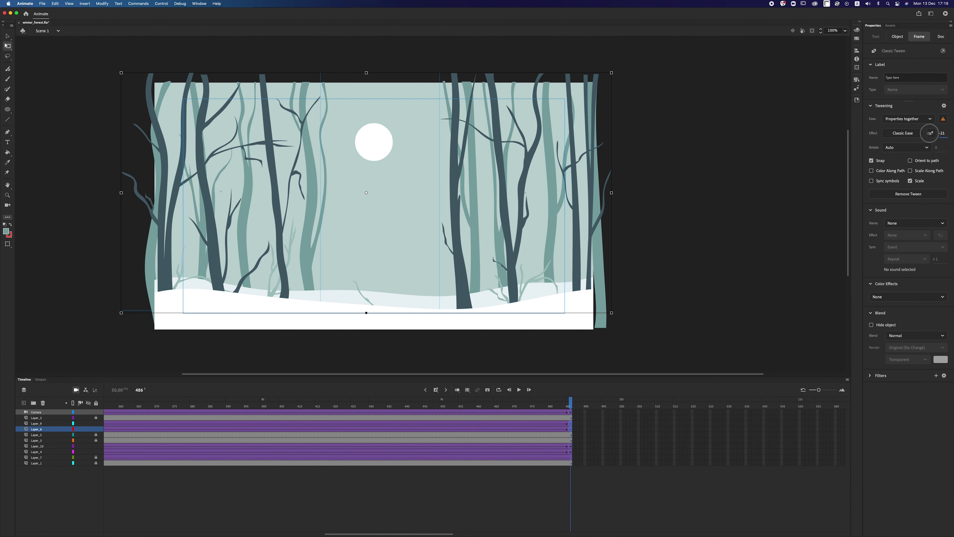
left_click(570, 451)
left_click_drag(941, 135, 815, 141)
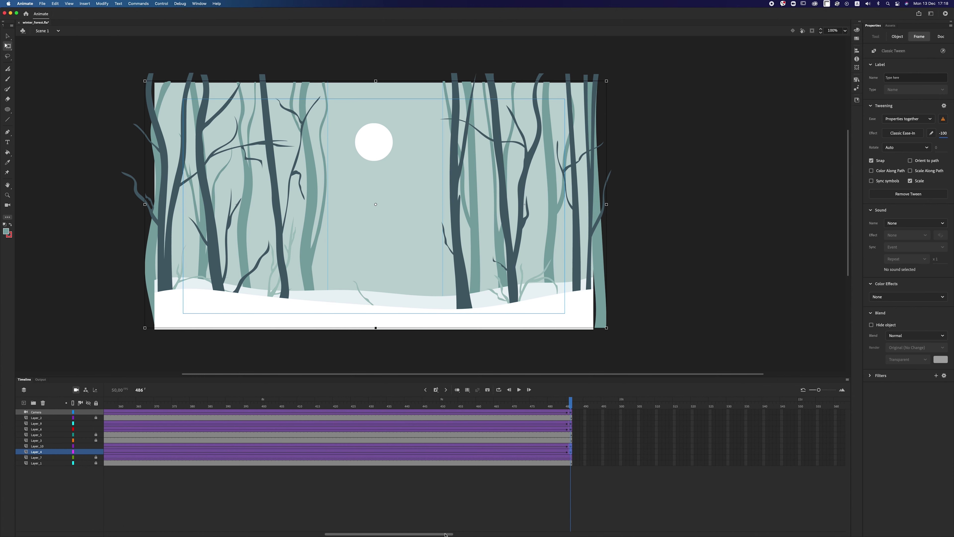
Step: At frame 1, raise the classic ease strength of the lighter-tree and dark-tree tweens towards ease-out and scrub to preview the motion
scroll(141, 486, "left", 15)
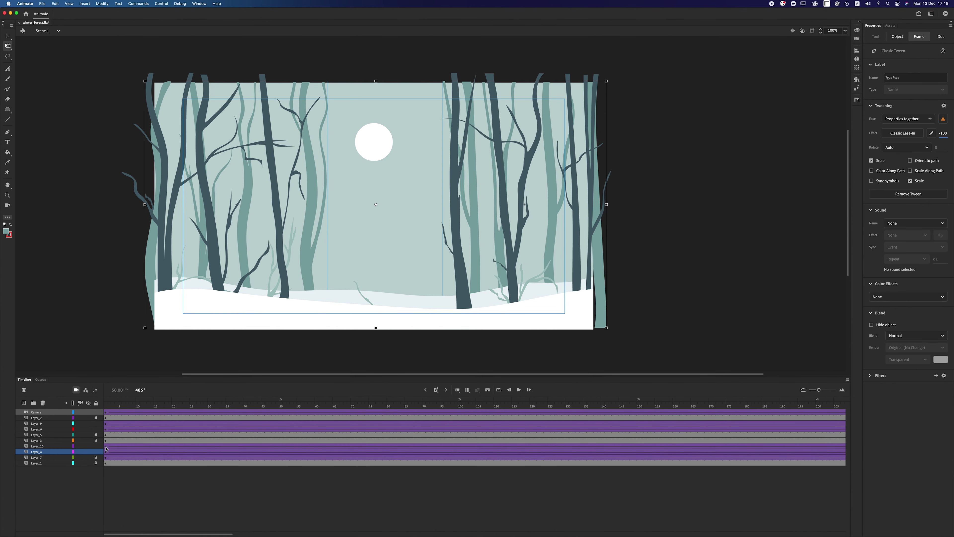
left_click(105, 451)
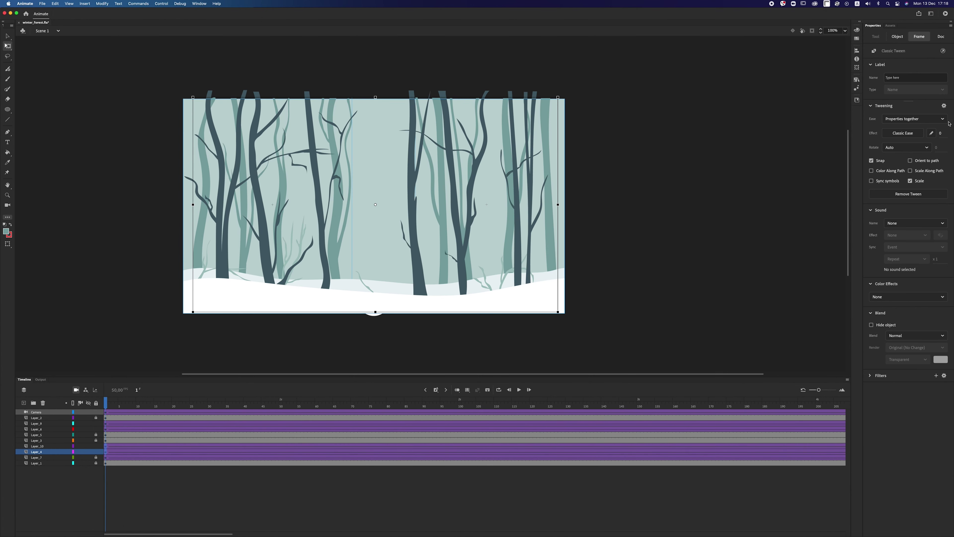
left_click_drag(940, 135, 952, 135)
left_click(106, 429)
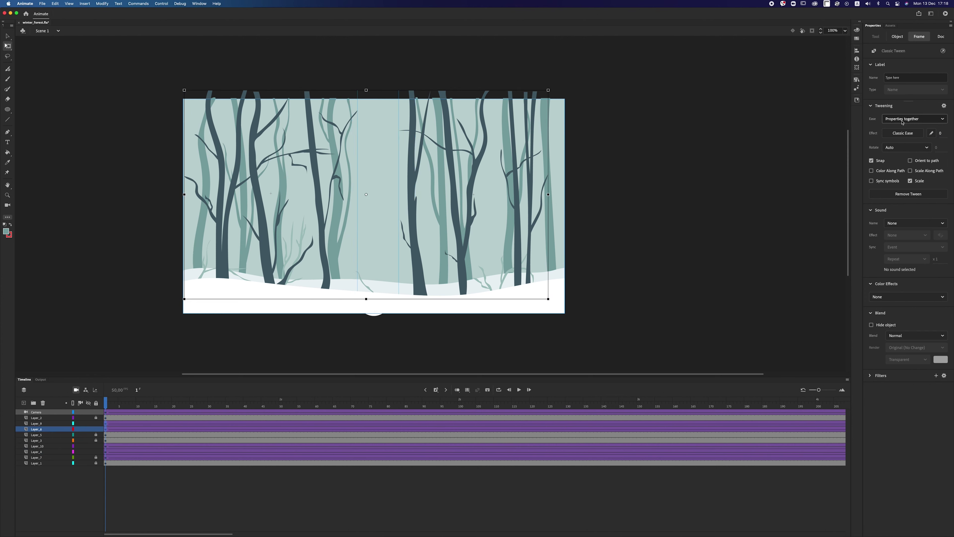
left_click_drag(941, 135, 952, 135)
left_click_drag(121, 406, 427, 402)
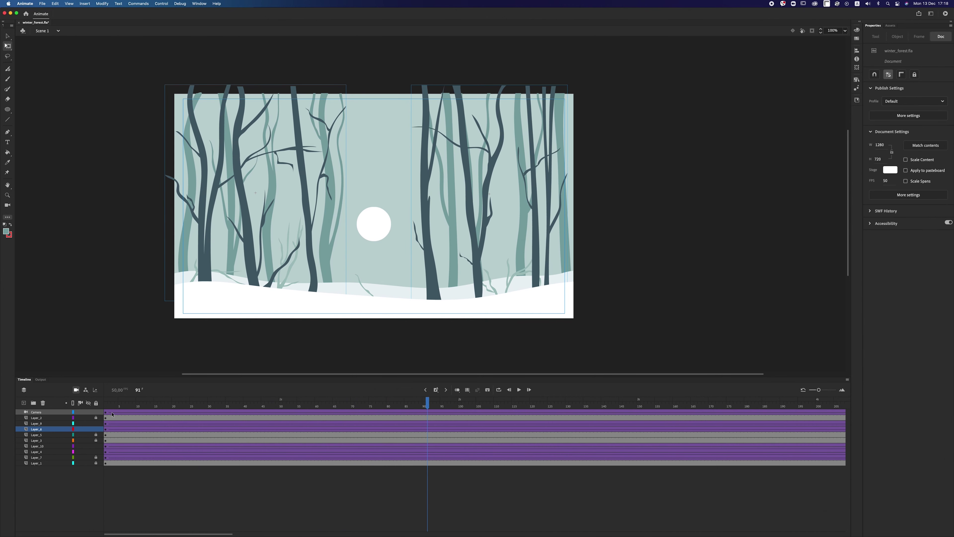
Step: Add a new layer directly below the Camera layer and draw a tiny circle just outside the stage's right edge with the Oval tool
left_click(105, 412)
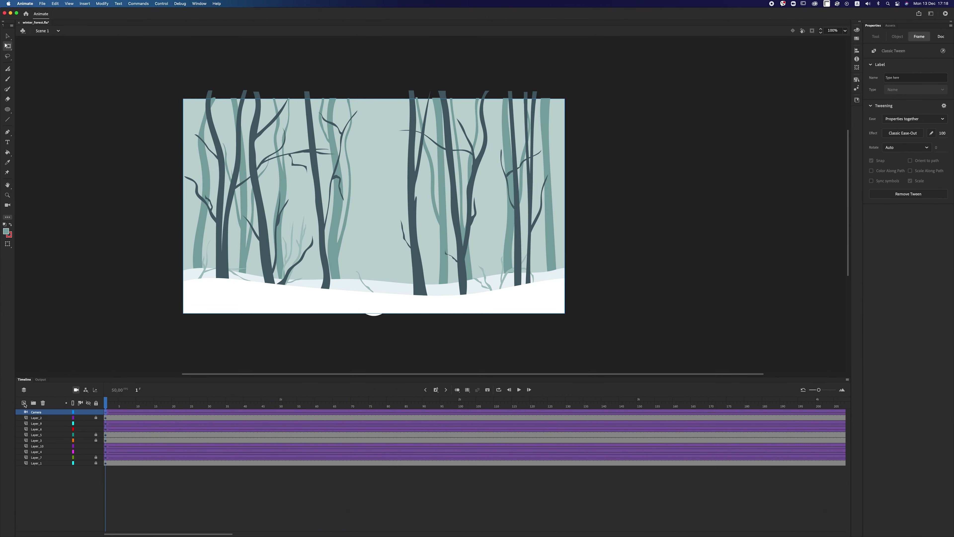
left_click(24, 403)
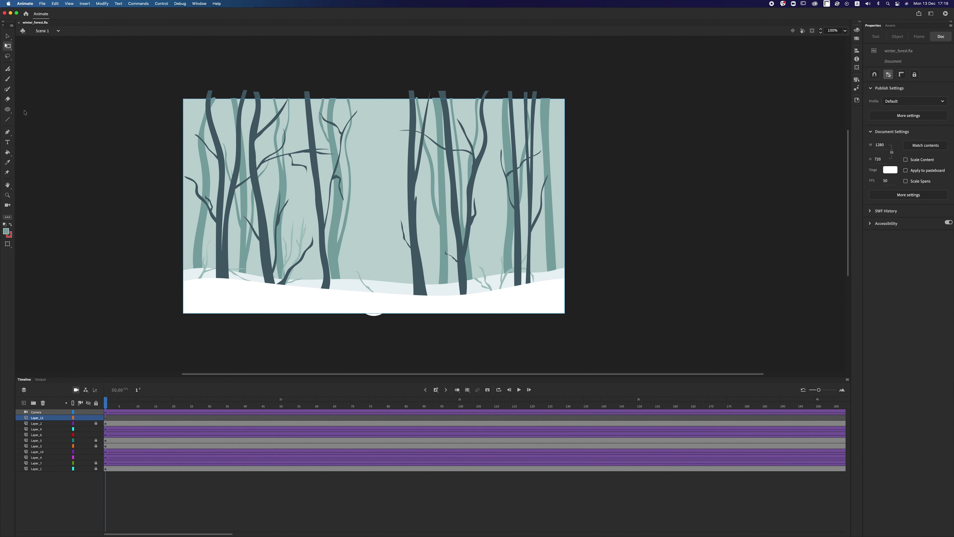
left_click(7, 110)
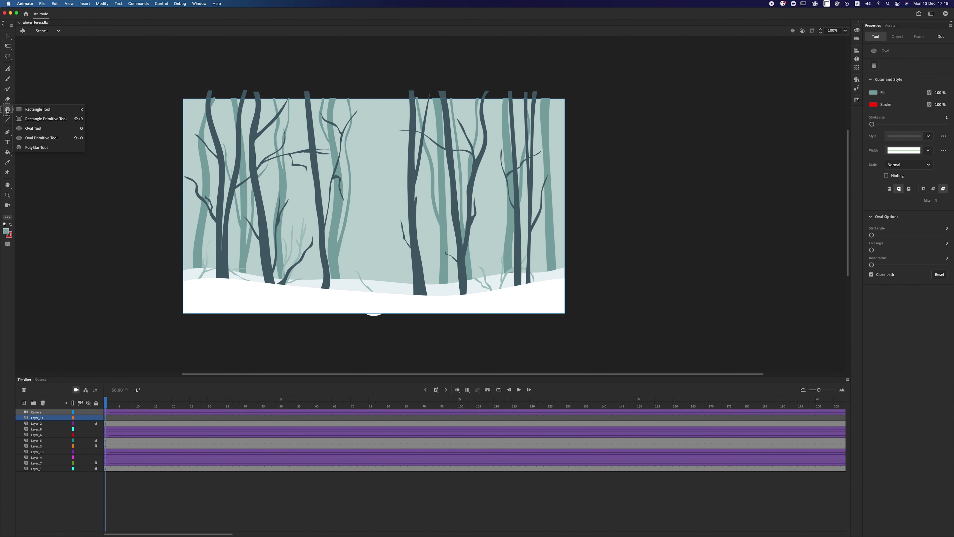
left_click(34, 127)
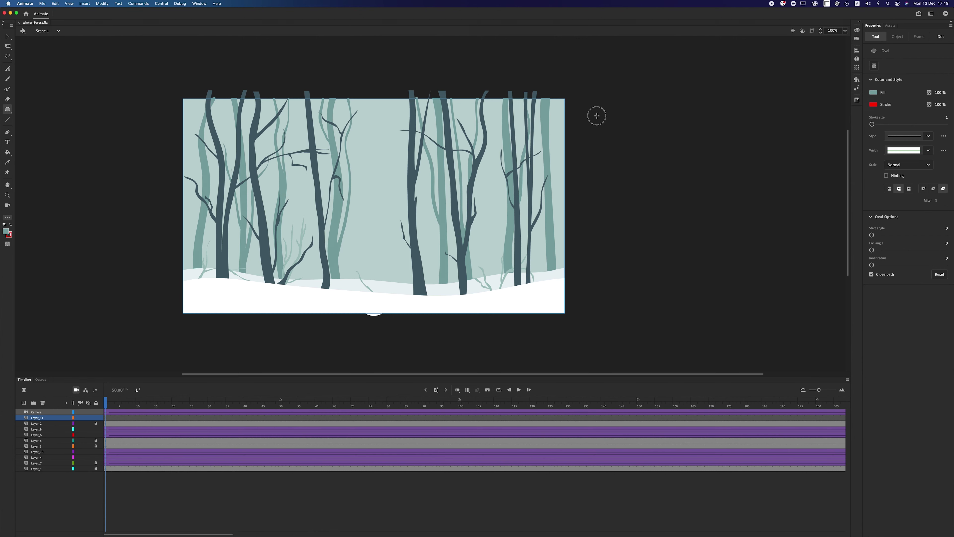
left_click_drag(596, 115, 597, 117)
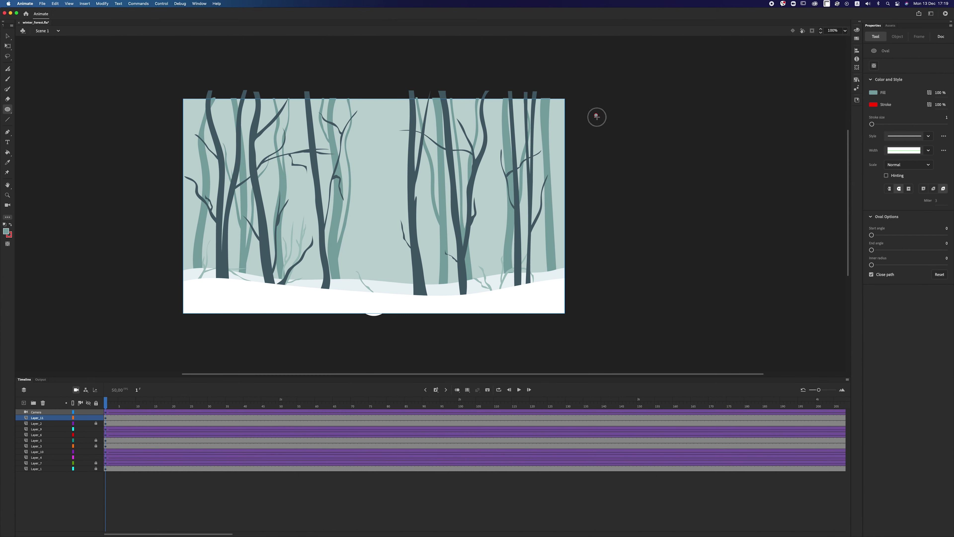
Step: Delete the small circle's red outline and change its fill to white
left_click(6, 36)
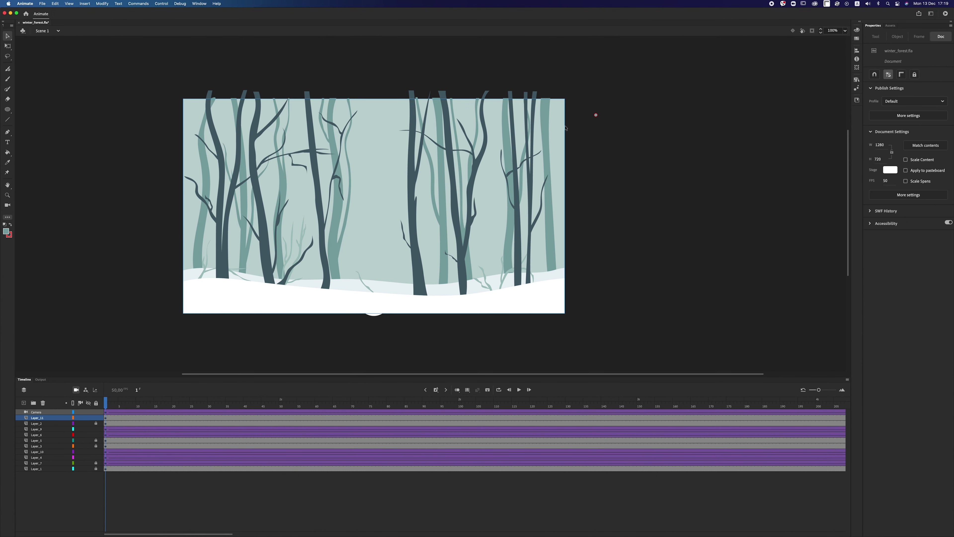
left_click(597, 118)
key("Delete")
left_click(9, 232)
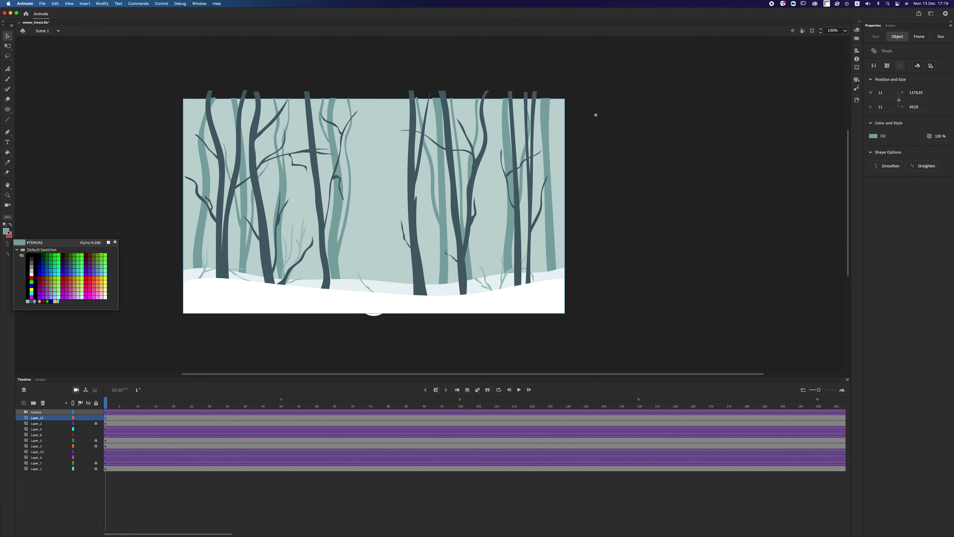
left_click(23, 275)
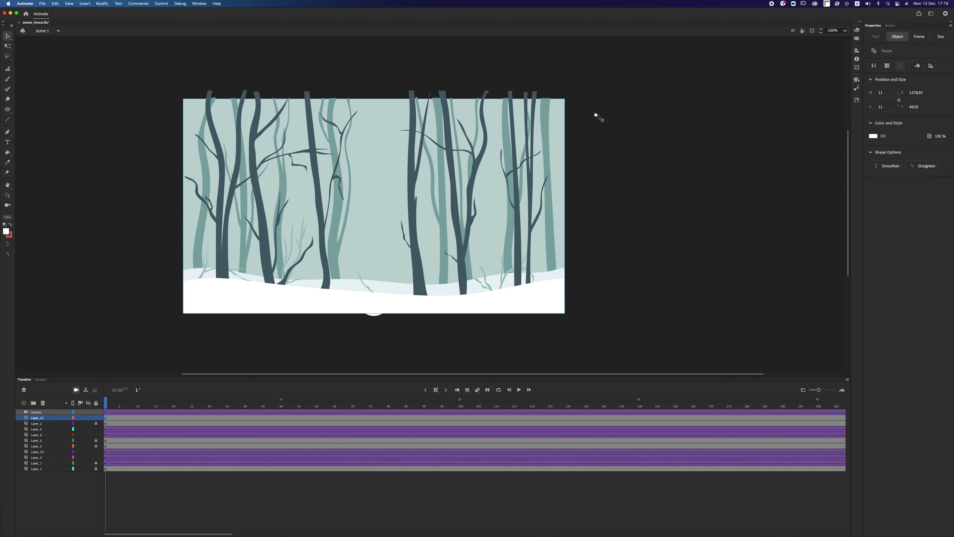
Step: Move the white circle just above the middle of the stage's top edge and convert it to a Movie Clip symbol named Symbol 1
left_click_drag(597, 116, 381, 96)
right_click(379, 95)
left_click(399, 258)
left_click(48, 66)
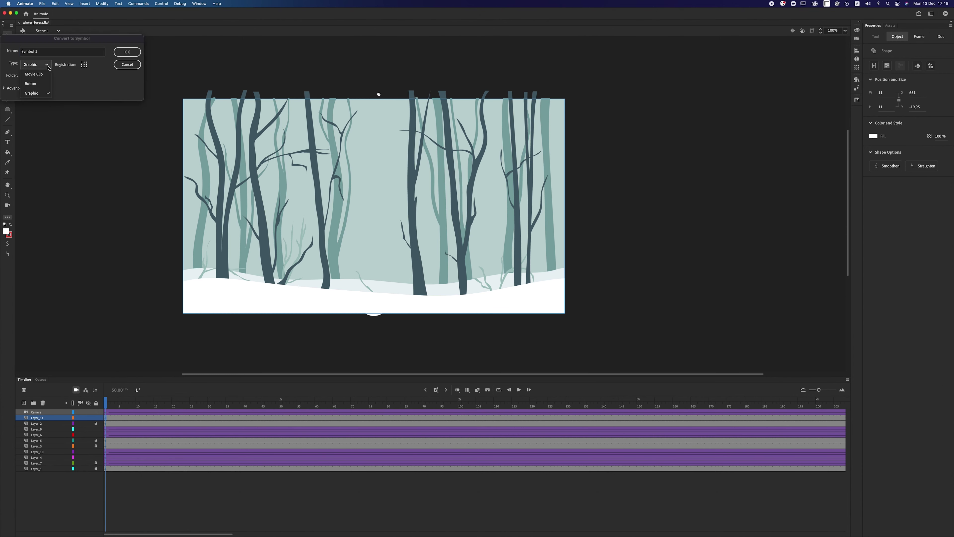
left_click(40, 75)
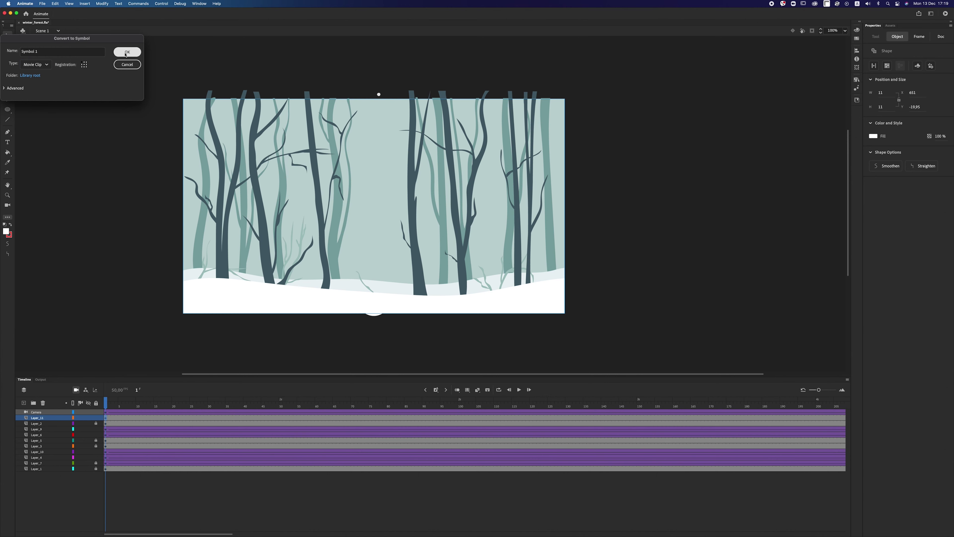
left_click(127, 52)
Step: Inside Symbol 1, convert the circle to a nested Movie Clip named Symbol 2 and open it for editing
double_click(379, 94)
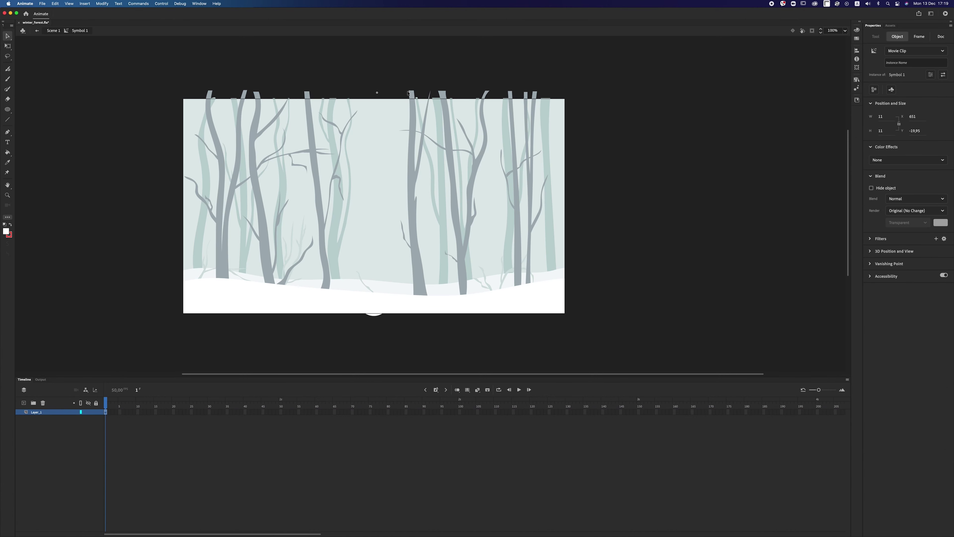
right_click(377, 94)
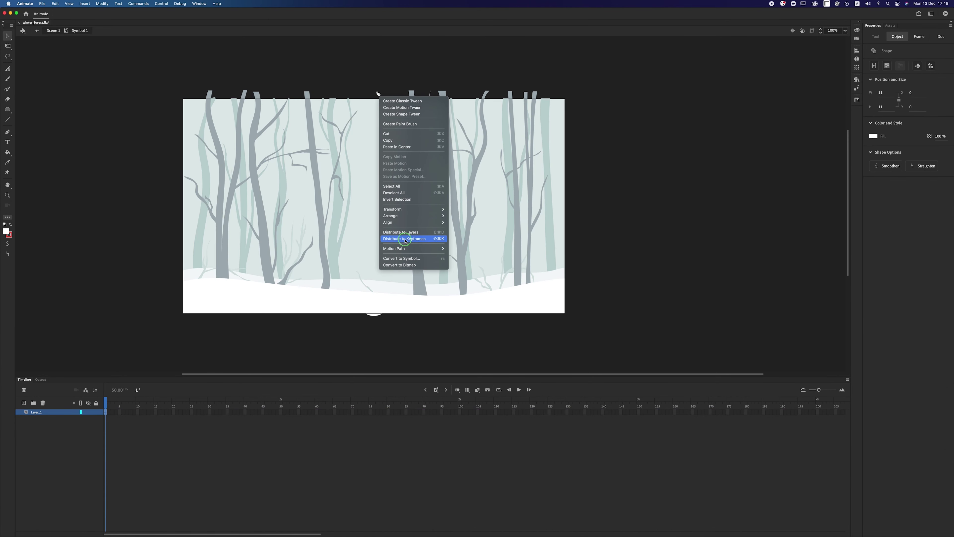
left_click(404, 258)
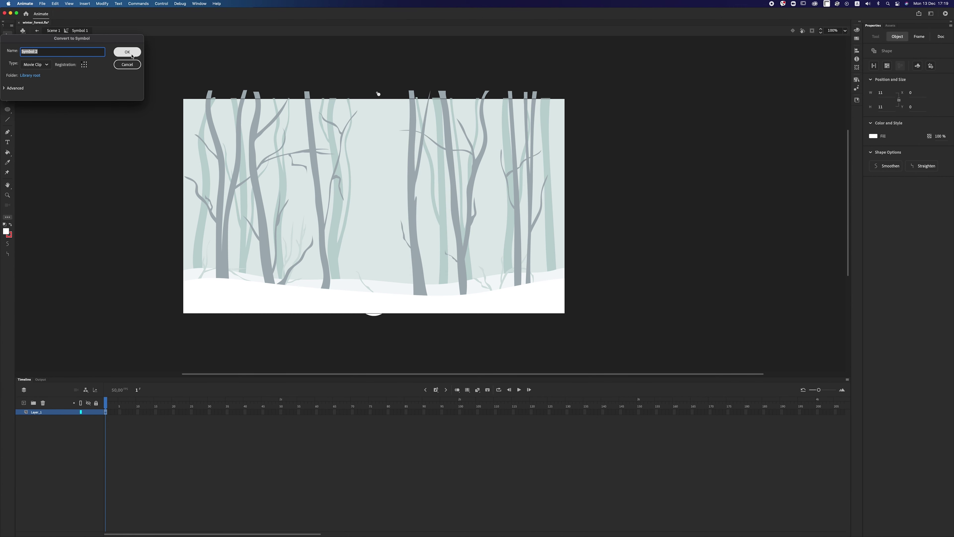
key("Return")
double_click(378, 93)
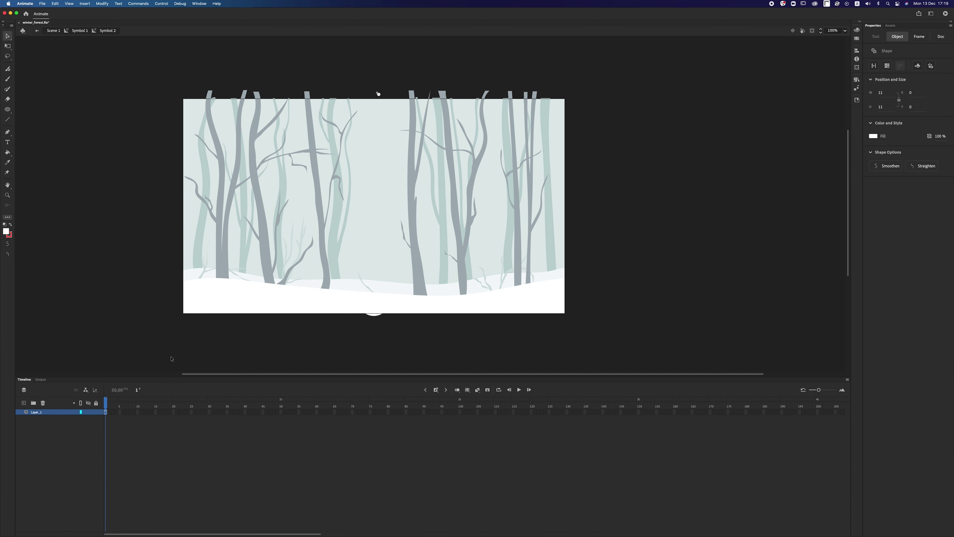
Step: Extend the circle's layer to frame 100, create a classic tween on it and add a keyframe at frame 100
left_click(459, 411)
key("F5")
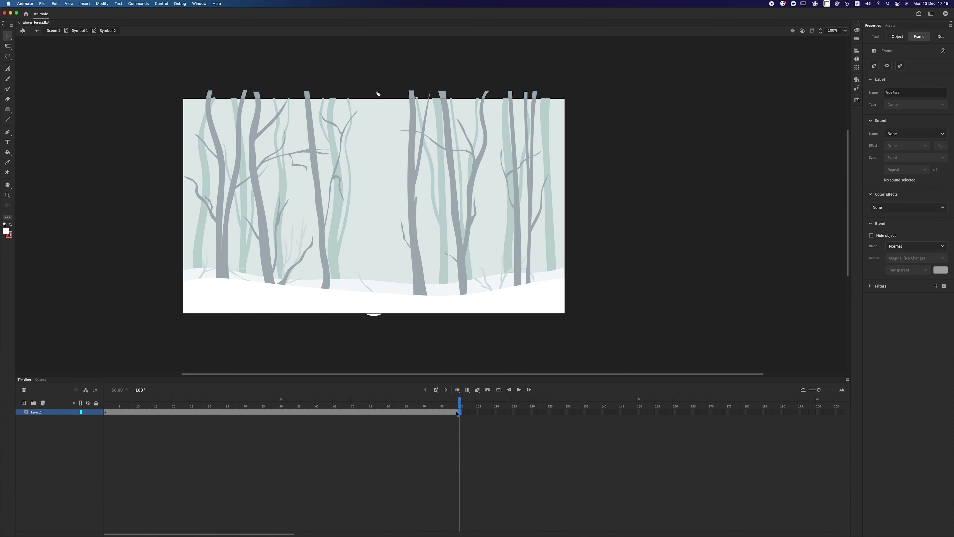
right_click(456, 412)
left_click(477, 366)
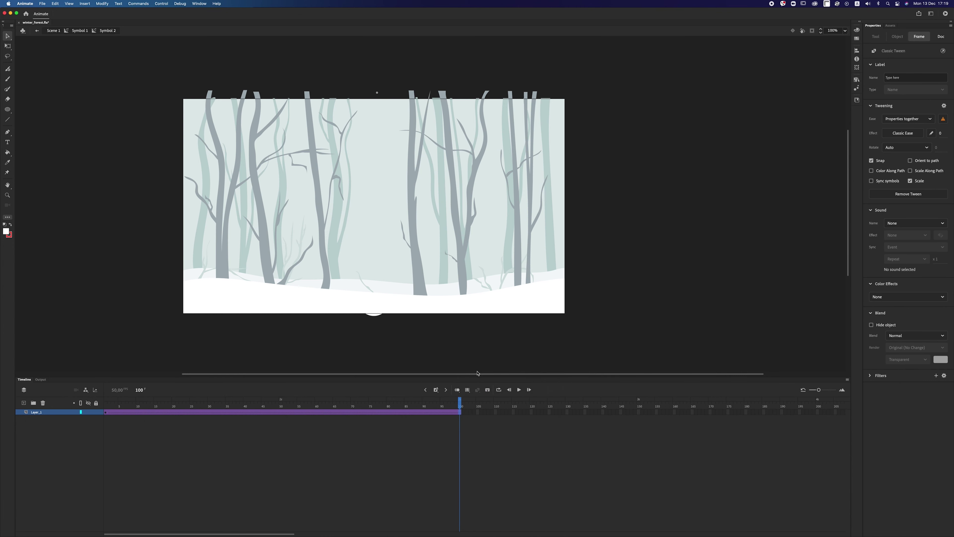
key("F6")
Step: Add a keyframe at frame 50, offset the circle slightly sideways for a sway, and stretch the tween to about 178 frames
left_click(281, 412)
left_click(106, 412)
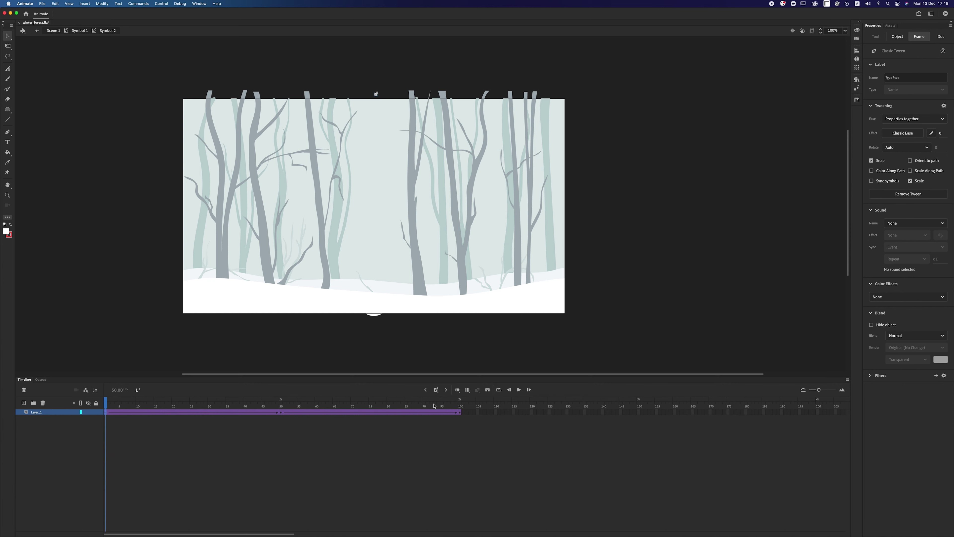
left_click(461, 412)
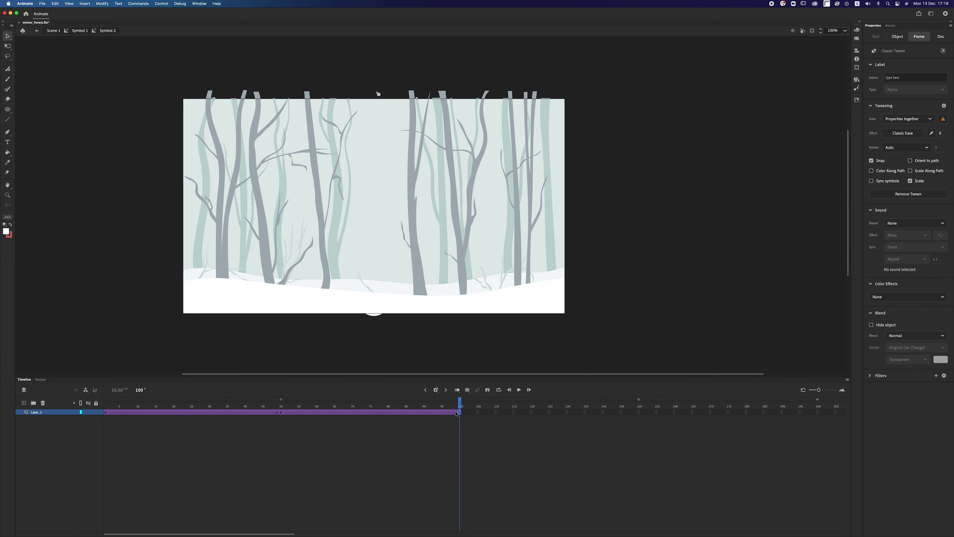
left_click_drag(452, 407, 257, 413)
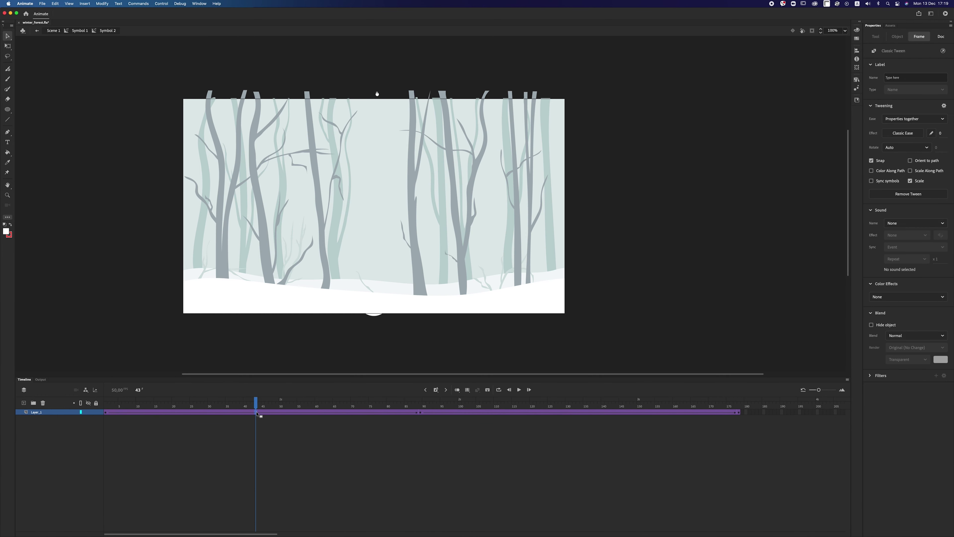
Step: Apply the Quad Ease In Out effect to both halves of the sway tween, then return to Symbol 1
left_click(916, 134)
left_click(768, 185)
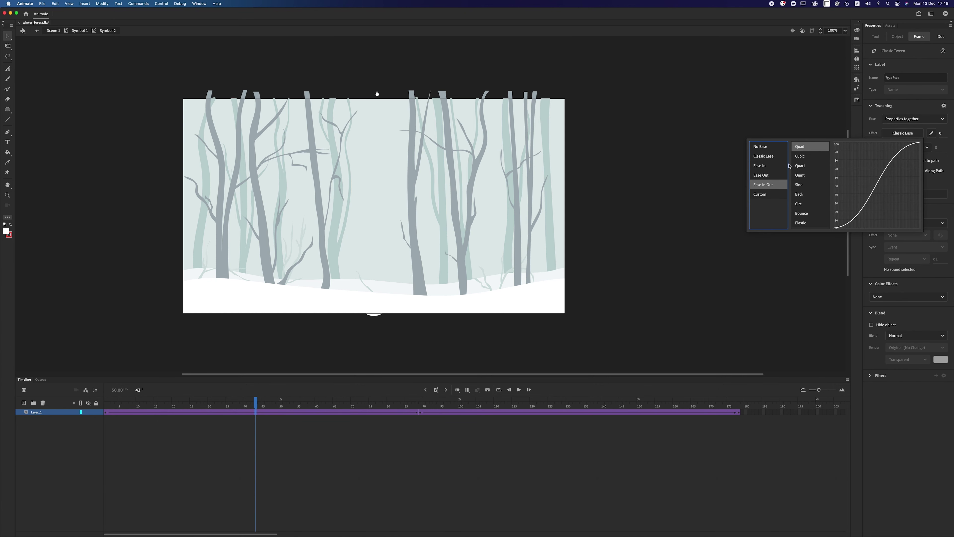
left_click(801, 148)
left_click(588, 412)
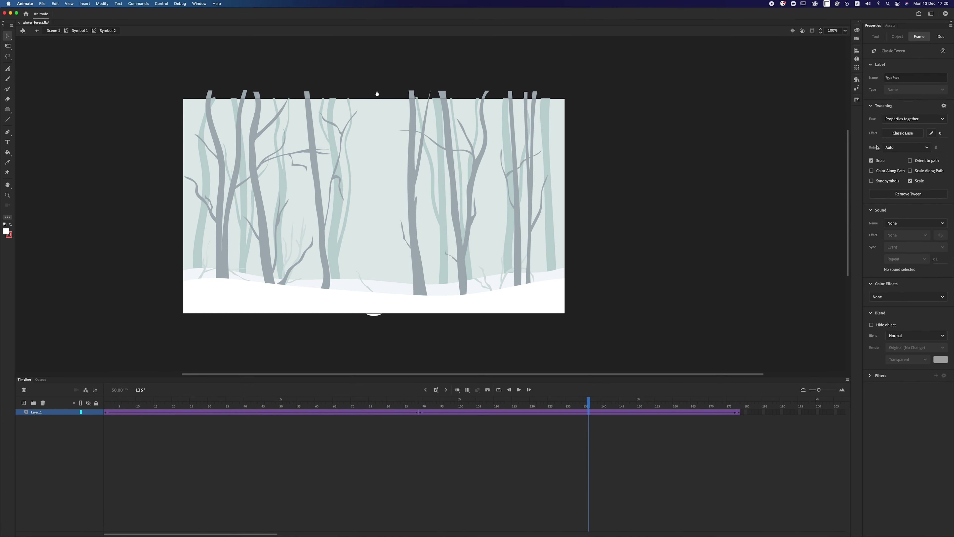
left_click(895, 133)
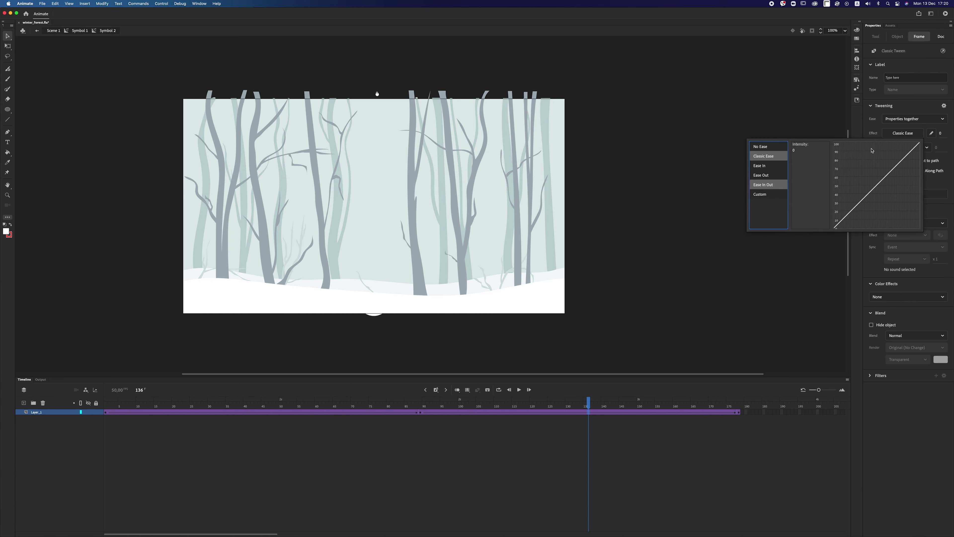
left_click(771, 186)
left_click(720, 199)
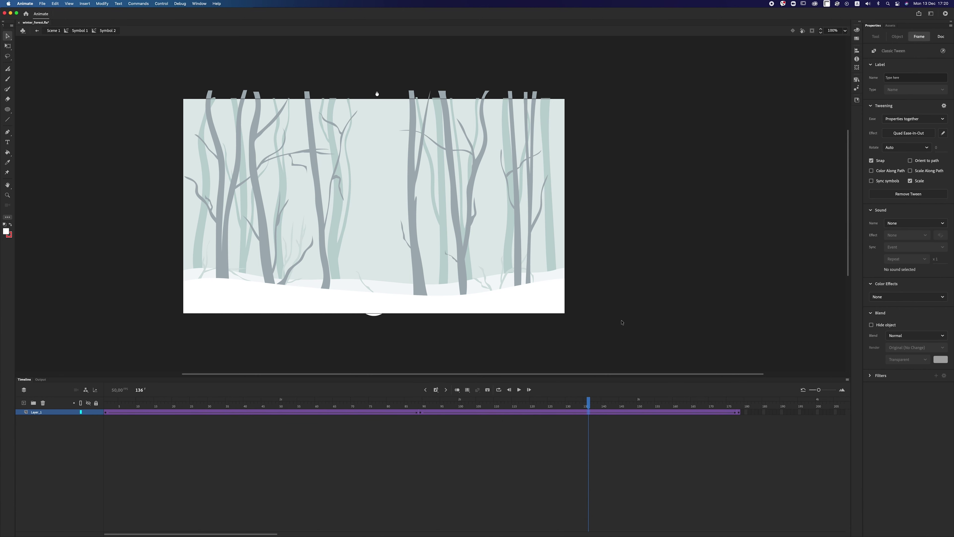
double_click(621, 280)
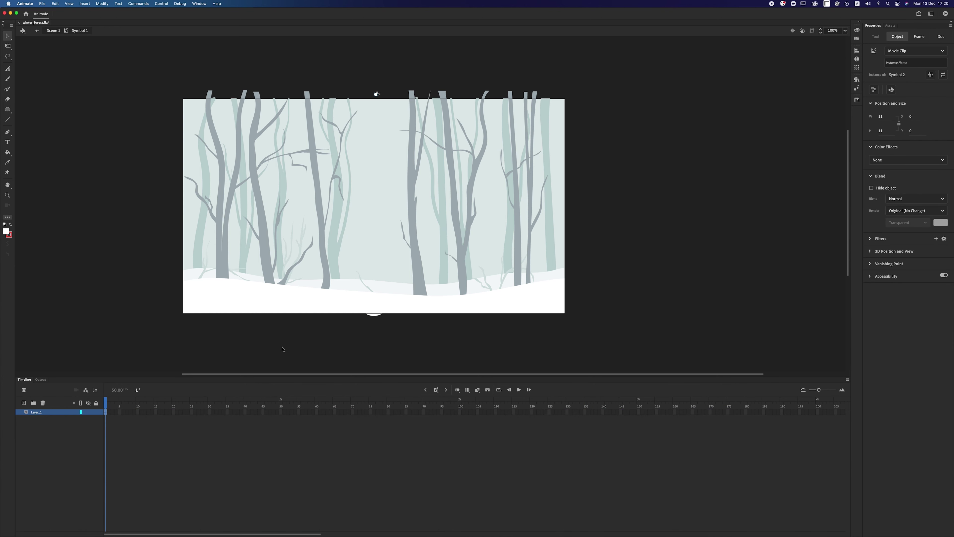
Step: Convert the swaying snowflake to another nested Movie Clip named Symbol 3 and open it for editing
right_click(377, 94)
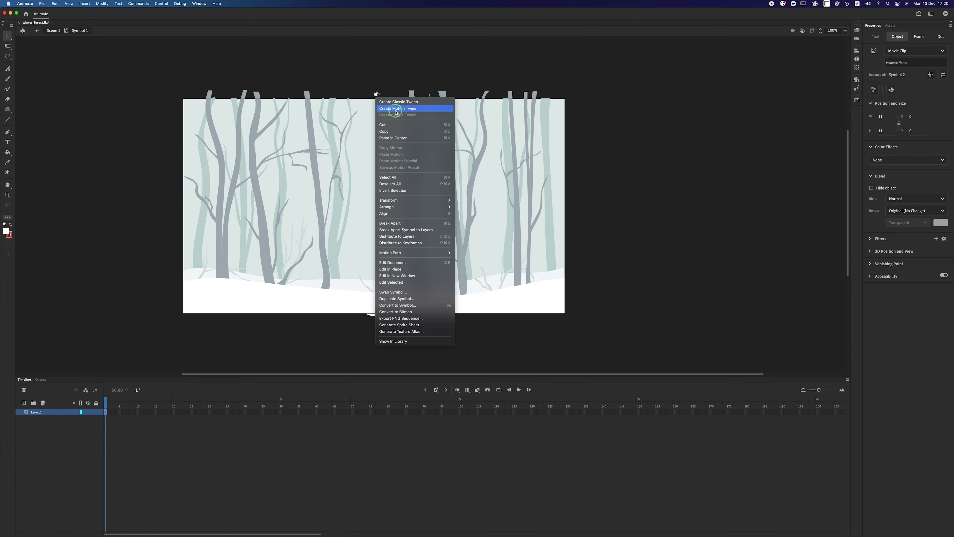
left_click(646, 132)
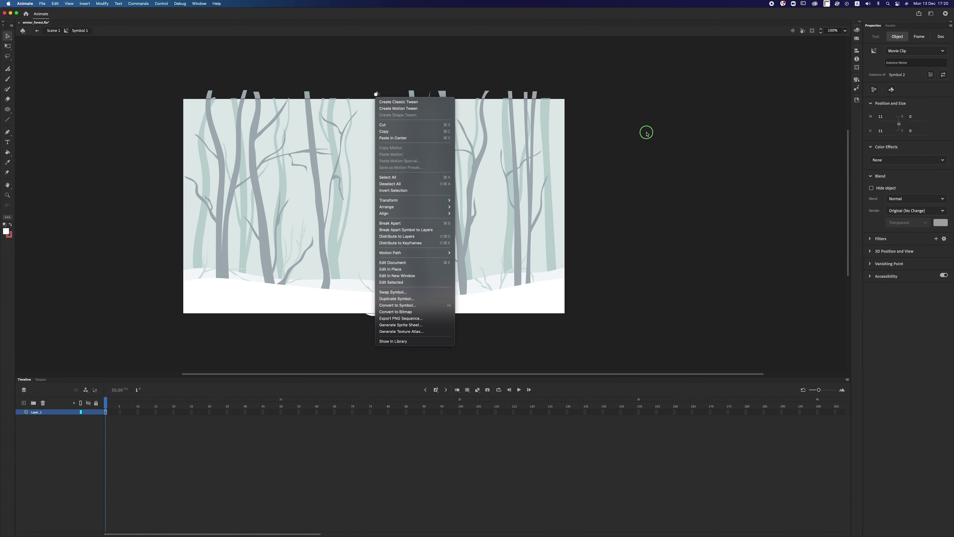
right_click(376, 94)
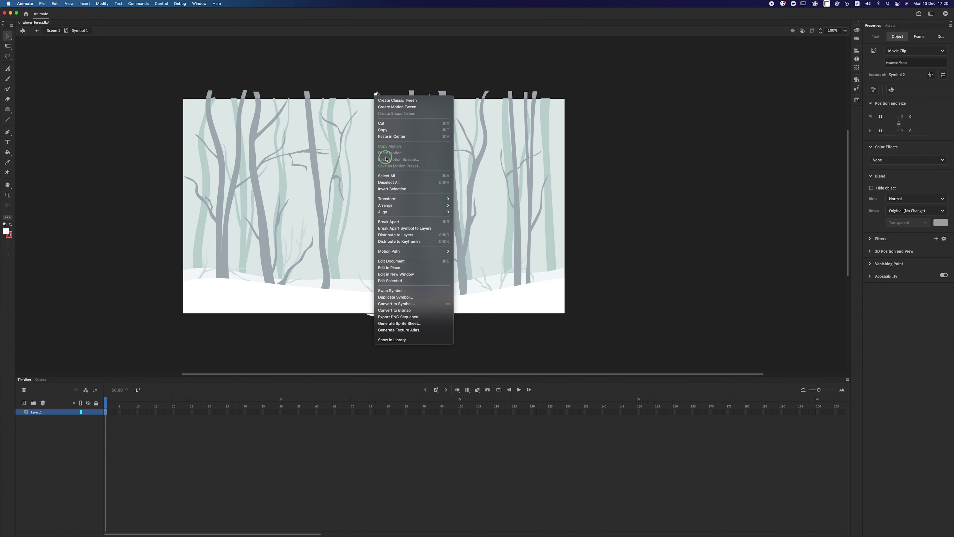
left_click(393, 304)
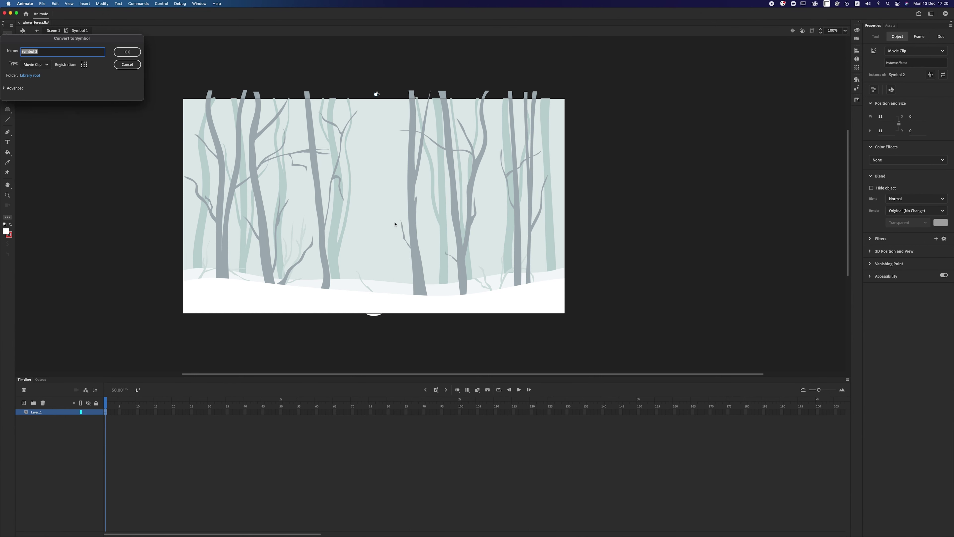
left_click(127, 51)
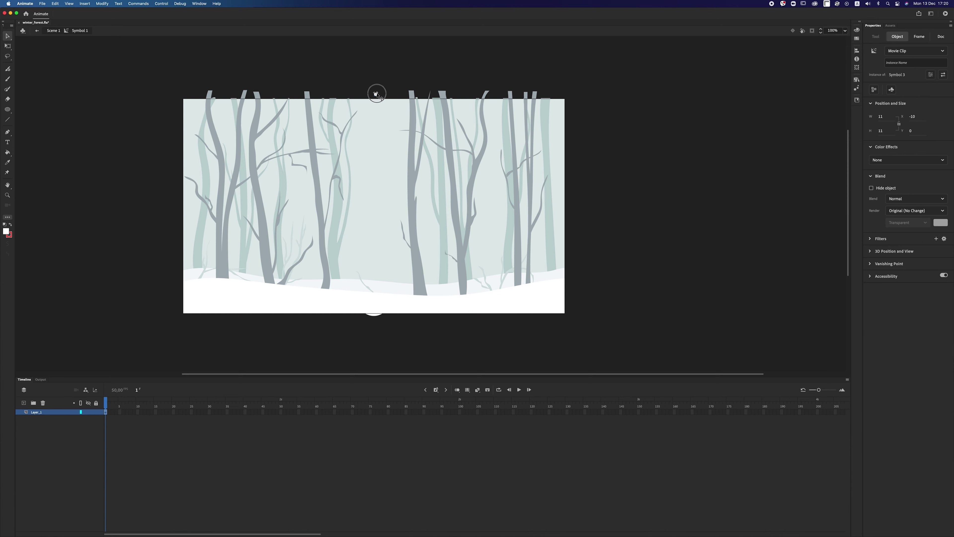
double_click(375, 93)
Step: Extend Symbol 3's layer to frame 200 and classic-tween the snowflake to a Y position of 1000 at frame 200
left_click(819, 412)
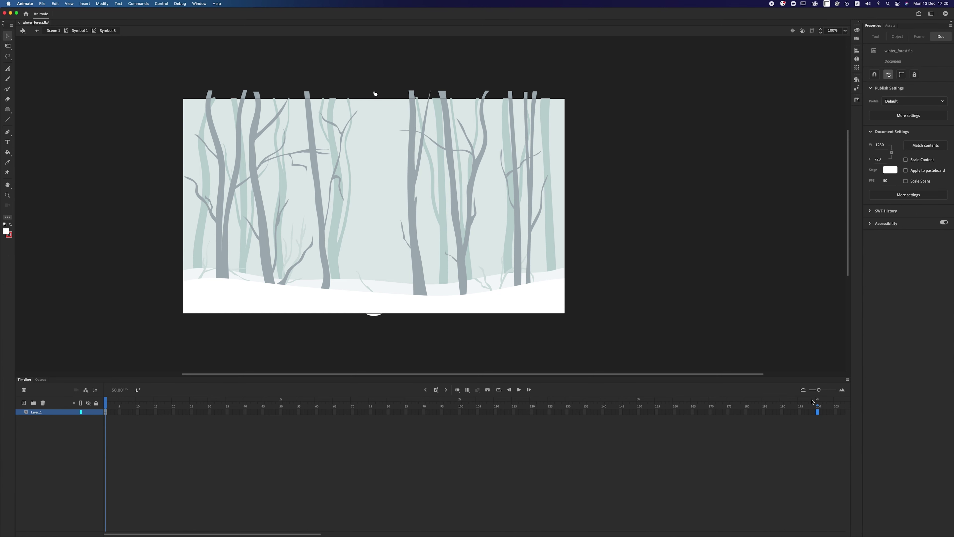
key("F5")
right_click(815, 412)
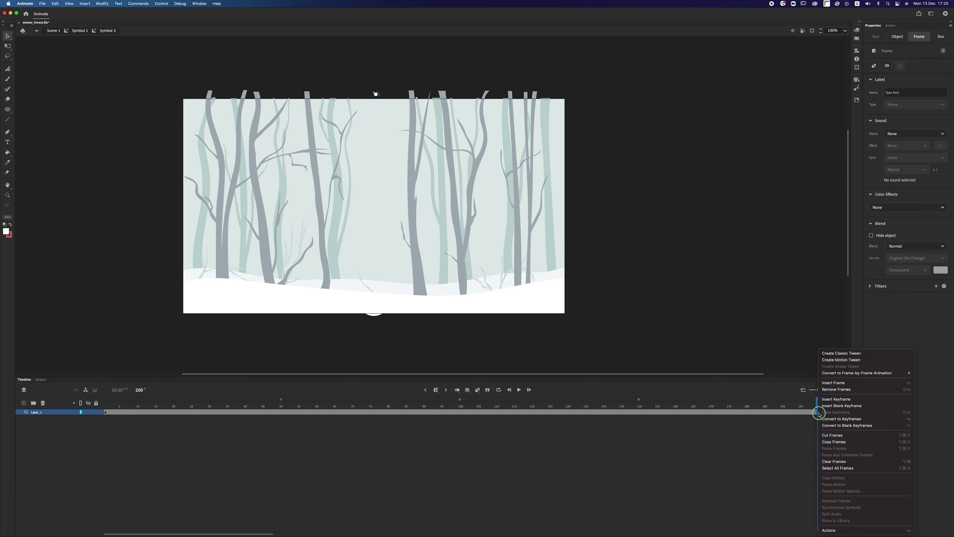
left_click(840, 354)
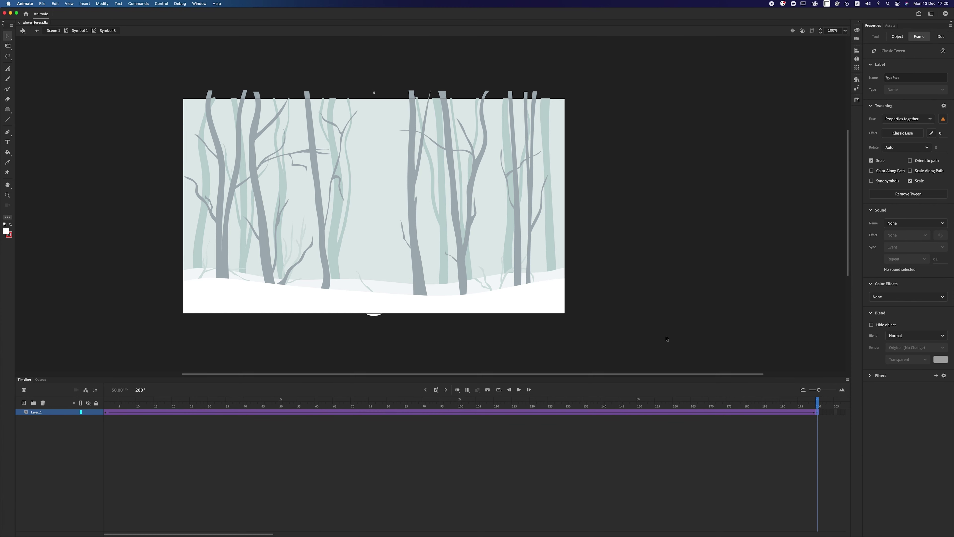
Step: Test the movie in a reduced preview window to check the falling snowflake, and close the preview
key("super+Return")
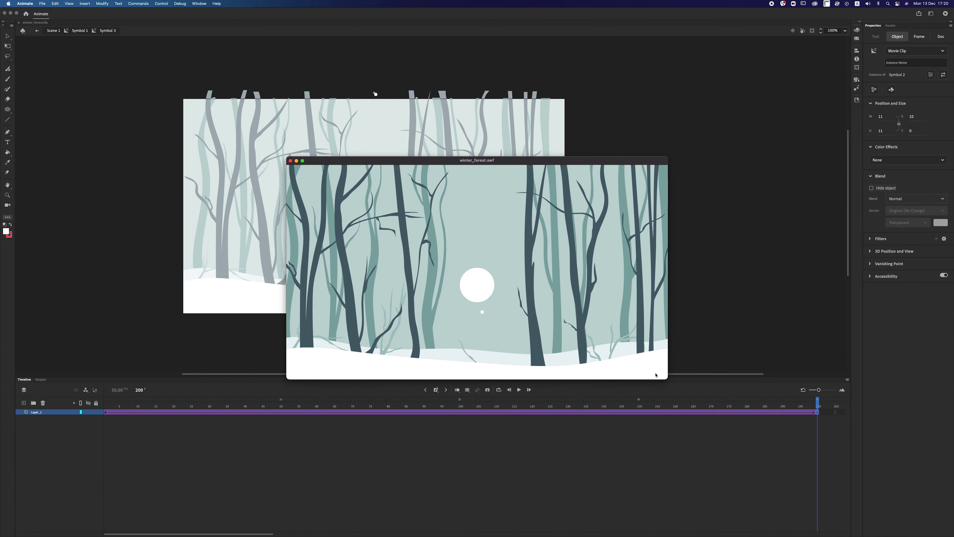
left_click_drag(667, 378, 453, 266)
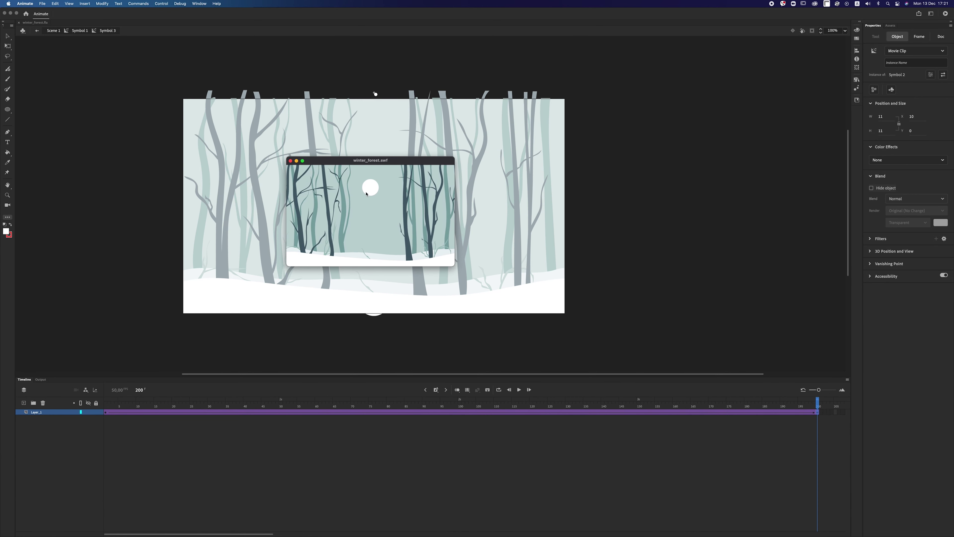
left_click(291, 161)
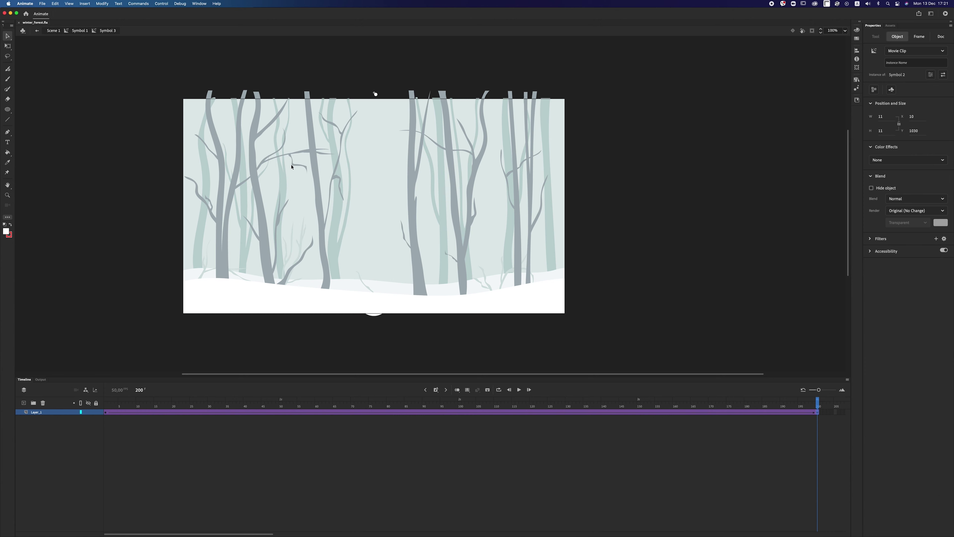
Step: Return to Symbol 1 and extend its layer to frame 500
double_click(658, 309)
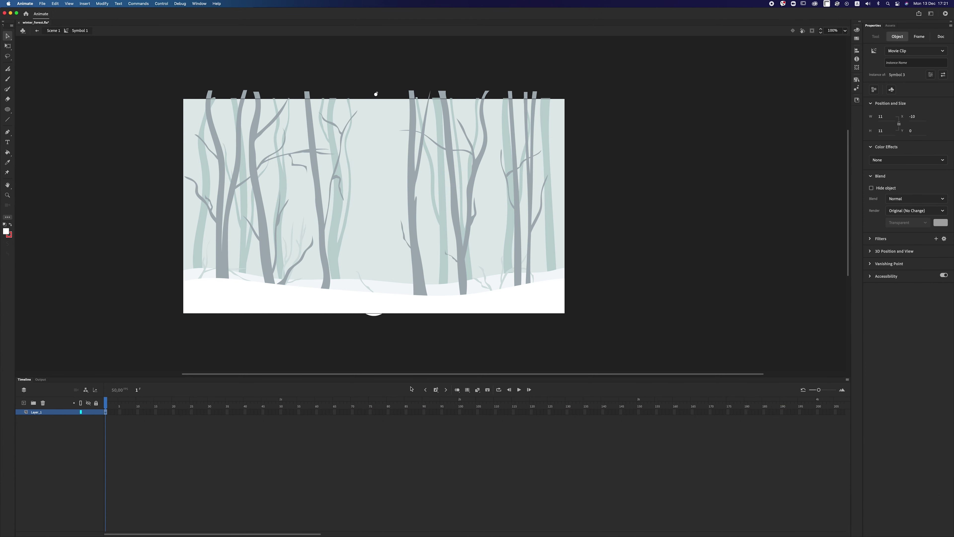
left_click(715, 412)
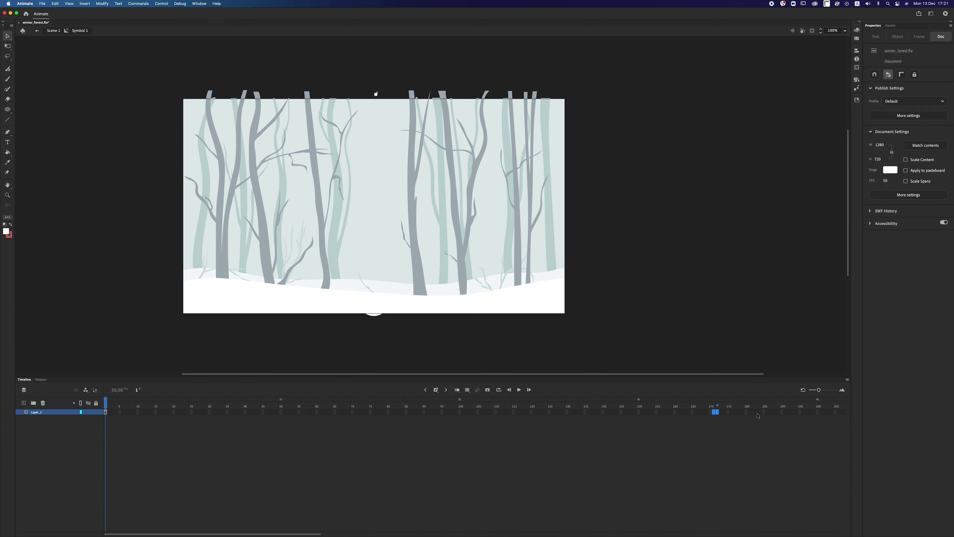
left_click_drag(305, 533, 640, 491)
left_click(753, 413)
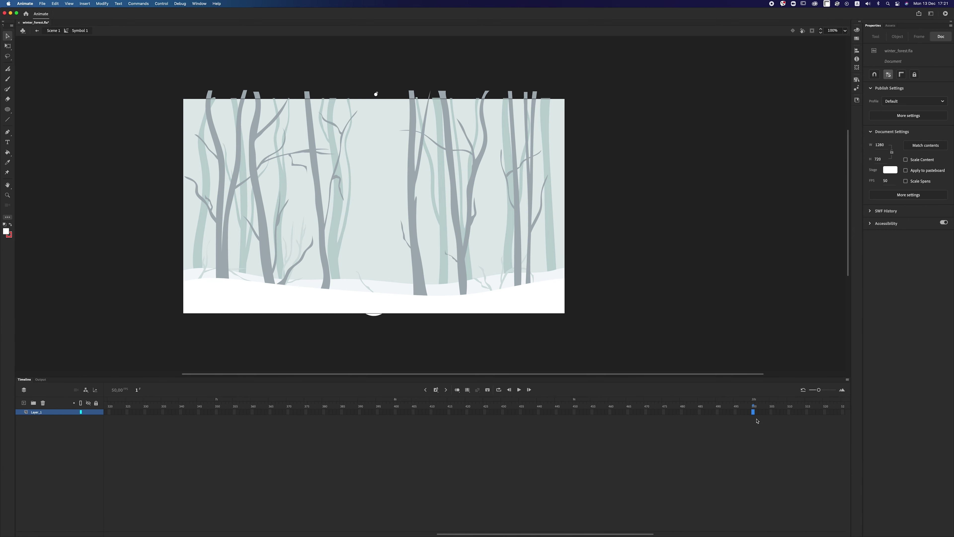
key("F5")
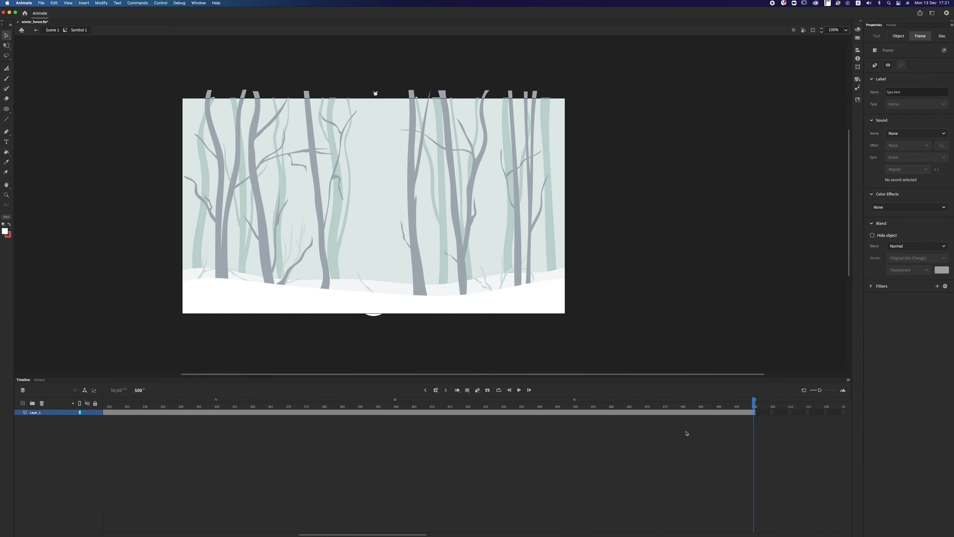
Step: At frame 1, add two snowflake copies just above the stage, one on either side of the original
left_click_drag(424, 534, 228, 534)
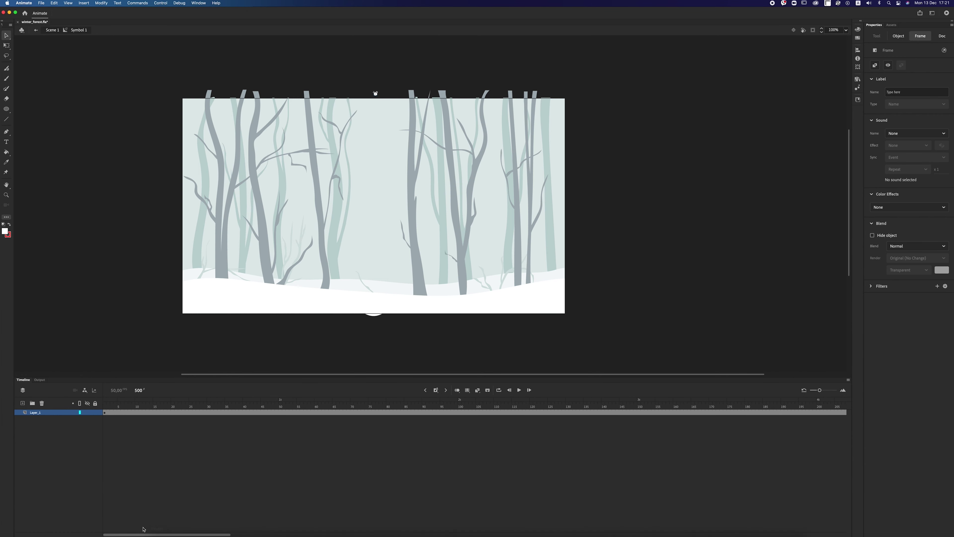
left_click(106, 413)
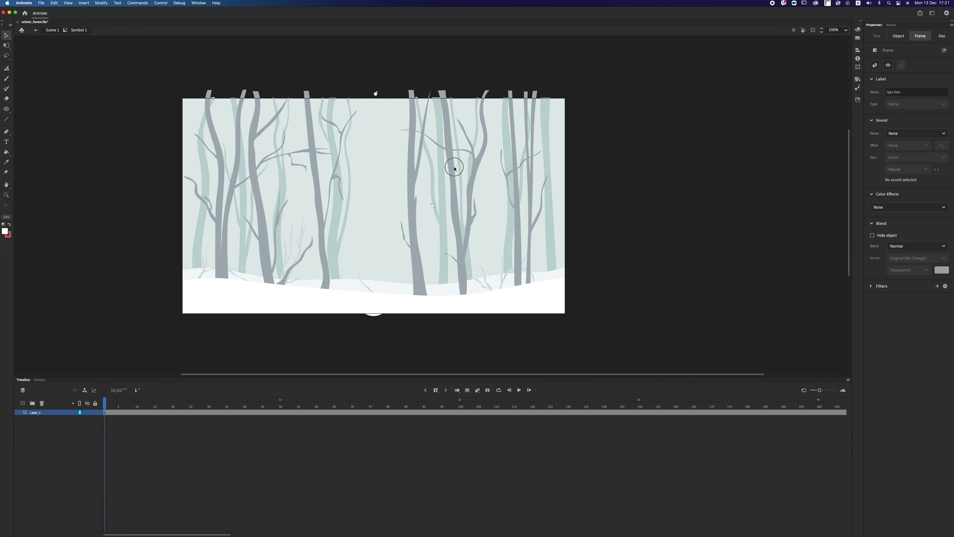
left_click(473, 88)
left_click(474, 86)
key("super+v")
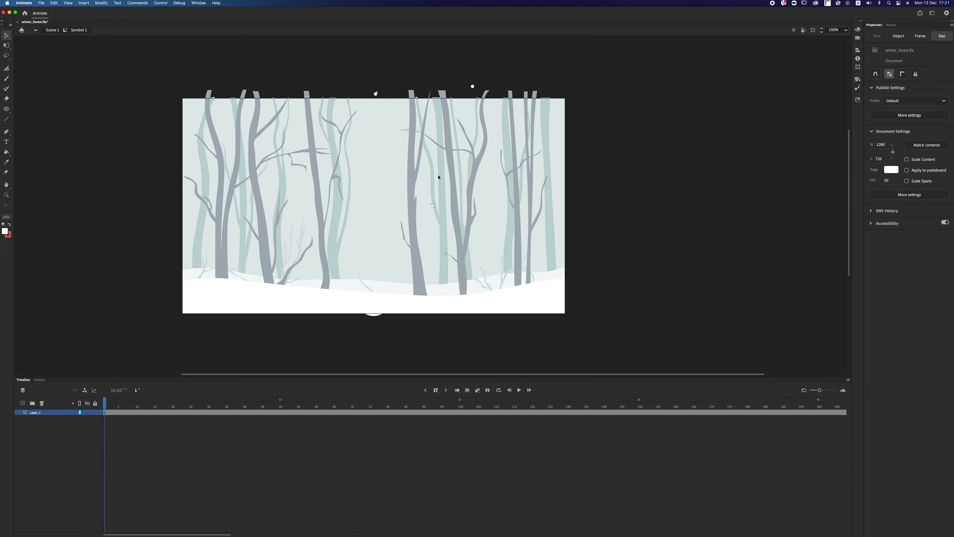
left_click_drag(290, 137, 226, 92)
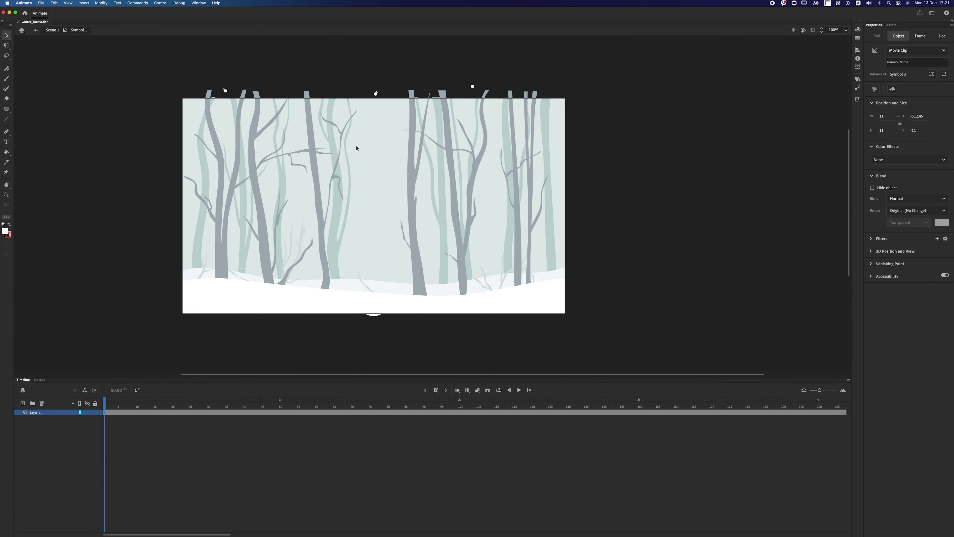
Step: Paste four more snowflake copies and scatter them at staggered heights above the stage
key("super+v")
left_click_drag(432, 205, 326, 69)
key("super+v")
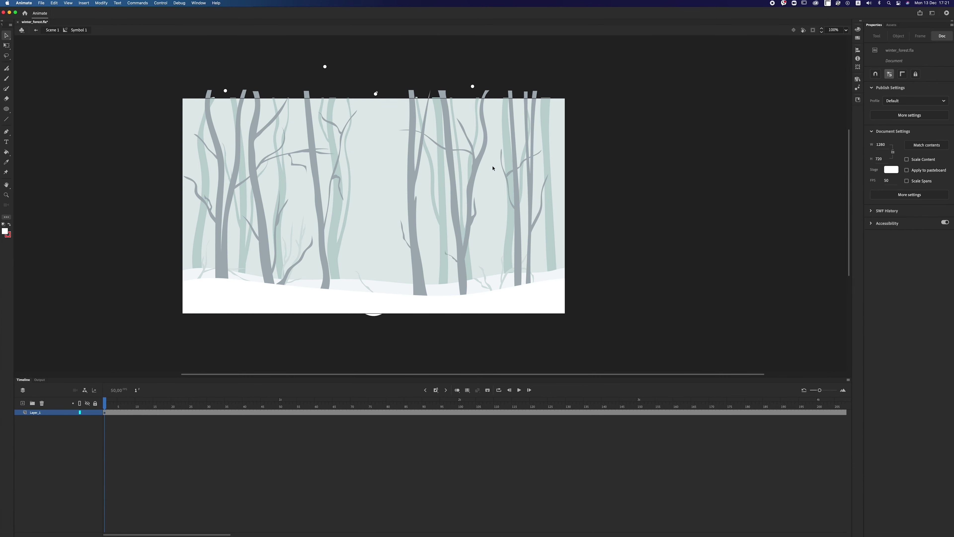
left_click_drag(433, 206, 531, 75)
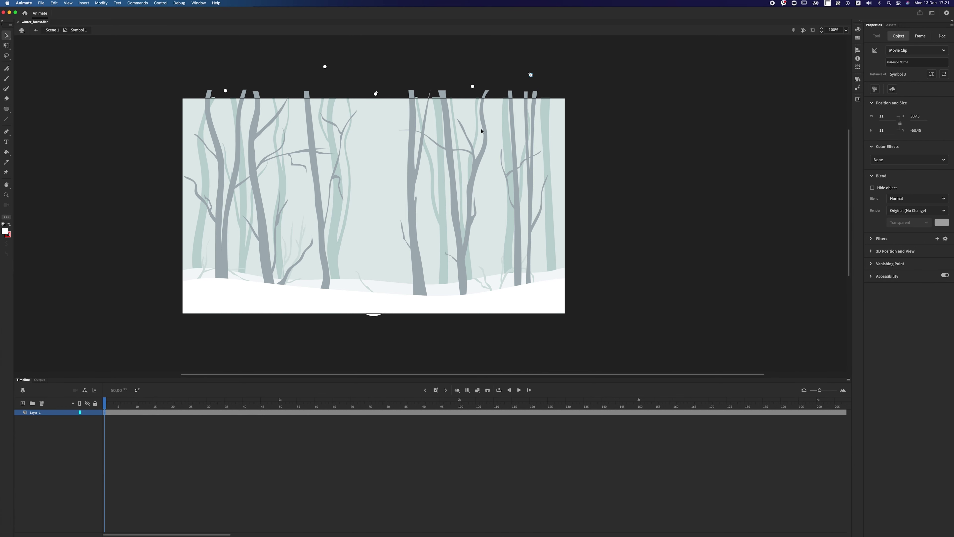
key("super+v")
left_click_drag(436, 205, 421, 44)
key("super+v")
left_click_drag(434, 207, 279, 46)
left_click_drag(122, 404, 57, 403)
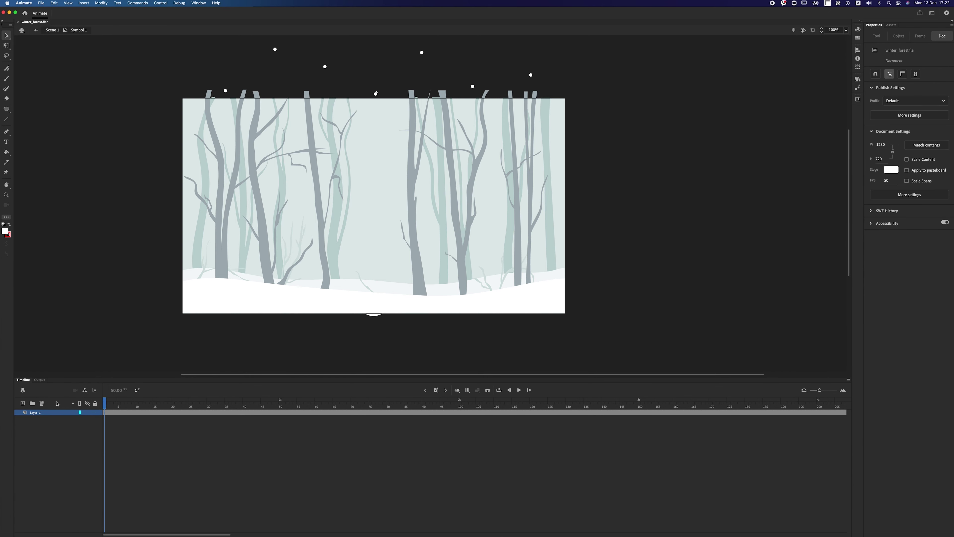
Step: Preview the movie with the added snowflakes in a smaller test window and close it
key("super+Return")
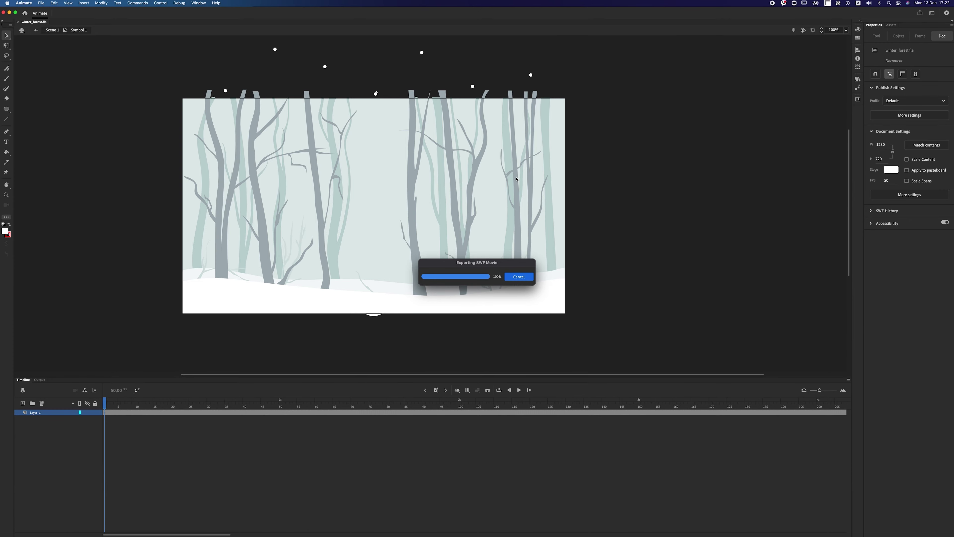
left_click_drag(668, 156, 457, 273)
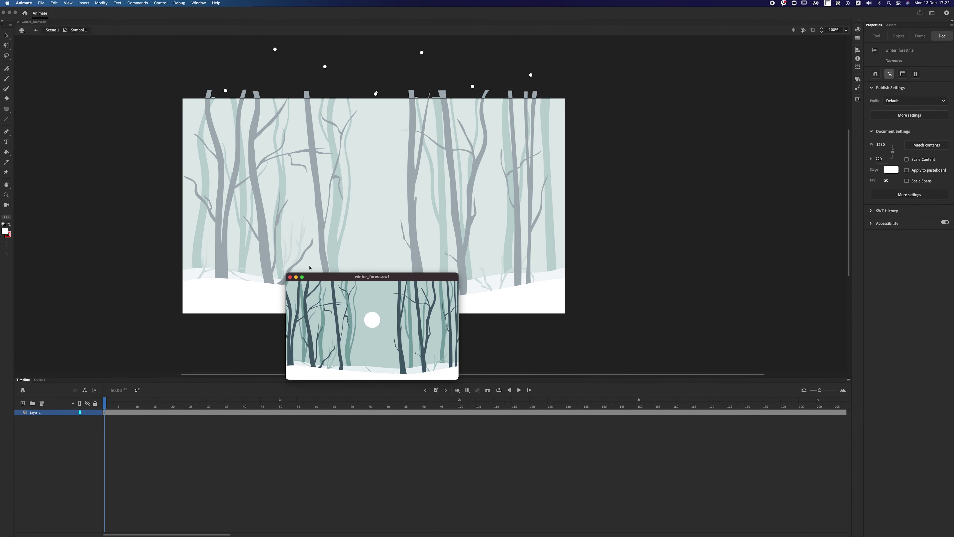
left_click(290, 278)
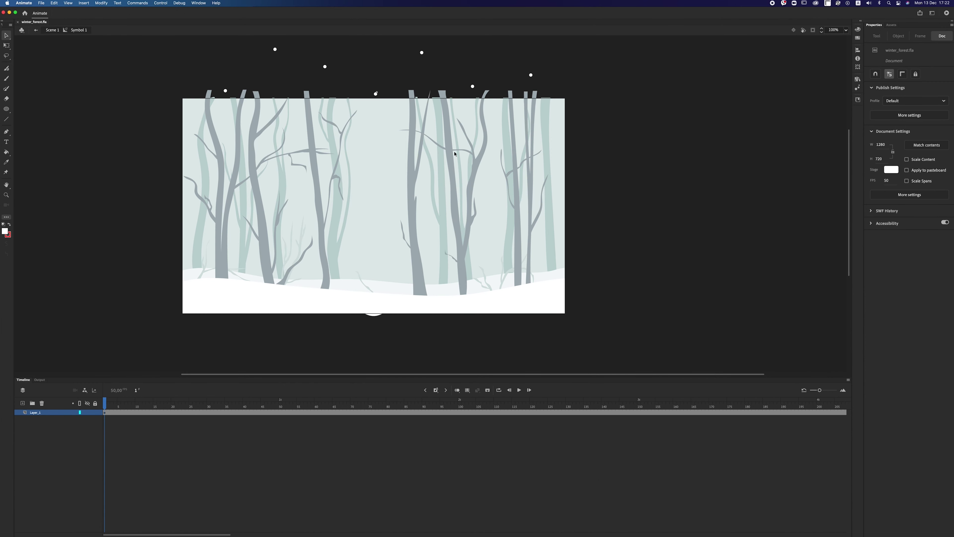
Step: Copy all the snowflakes, add a new layer with a keyframe at frame 50, and paste them there in place
left_click(105, 414)
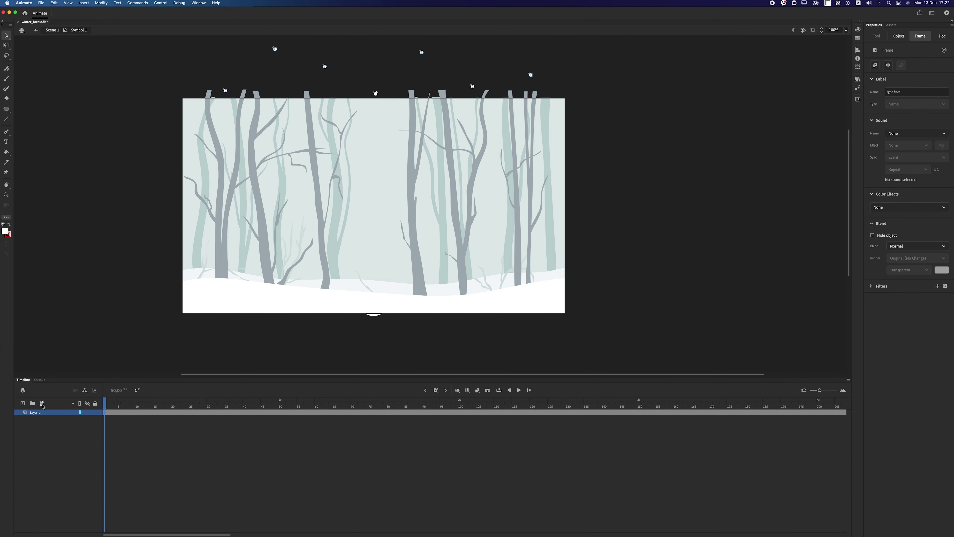
left_click(23, 403)
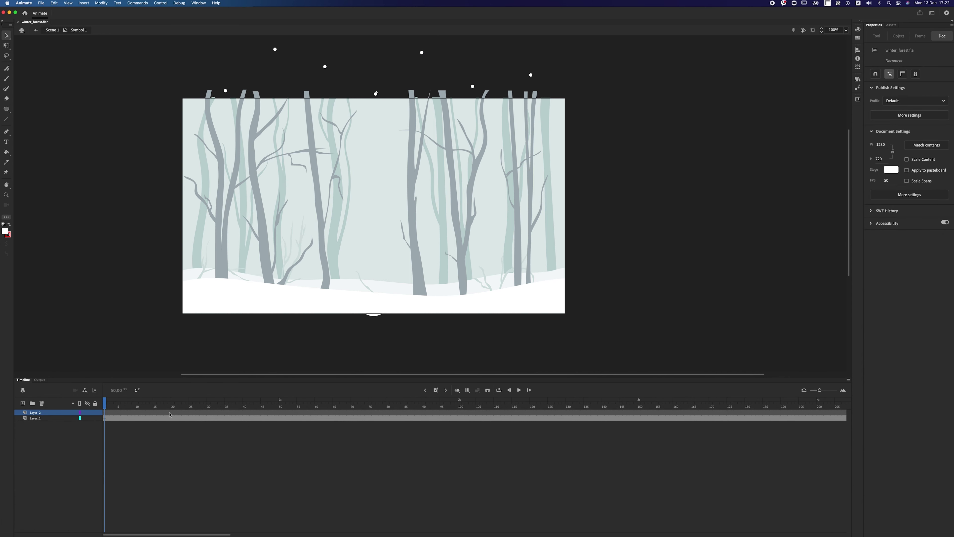
left_click(280, 412)
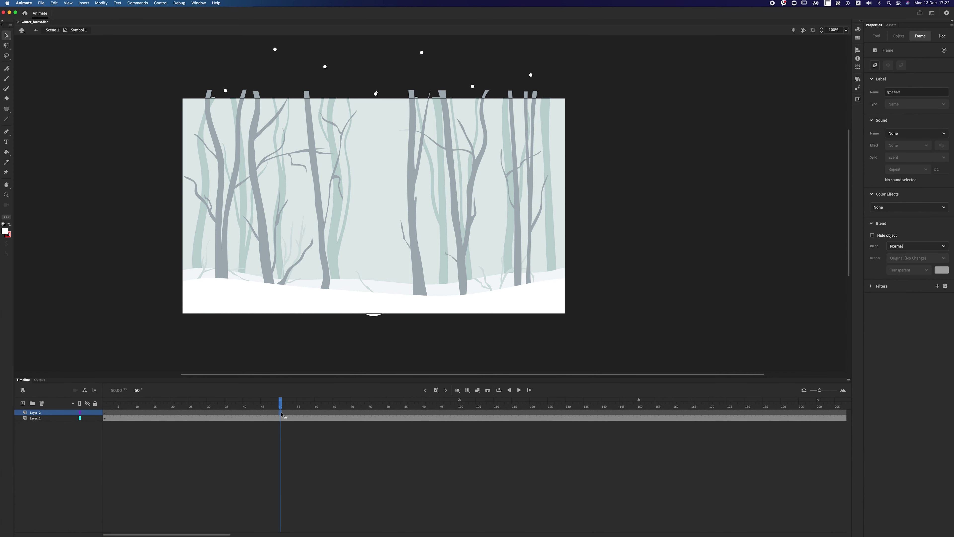
right_click(310, 337)
left_click(330, 359)
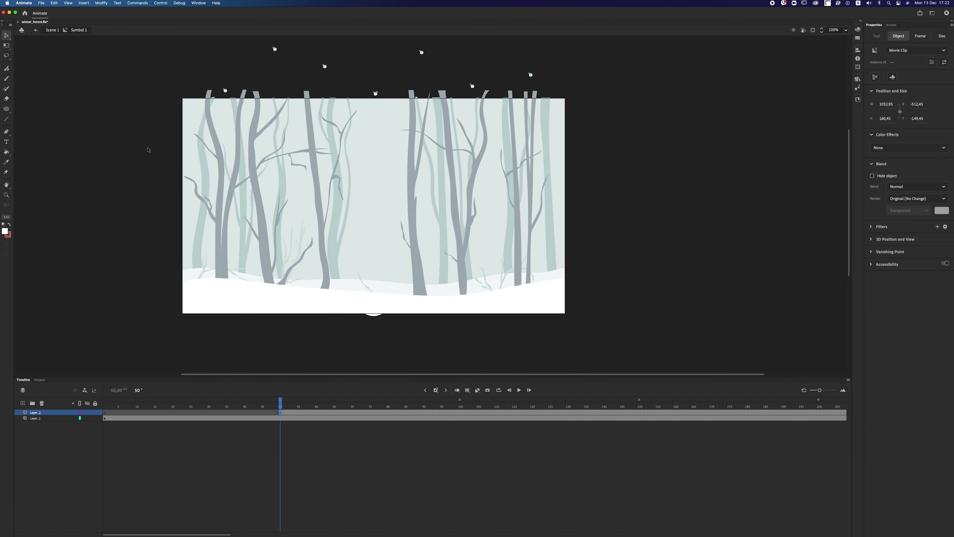
Step: Scale the pasted snowflakes on the new layer down with Free Transform and offset them to the right above the stage
left_click(7, 46)
left_click_drag(268, 93, 573, 91)
key("shift+Right")
key("shift+Right")
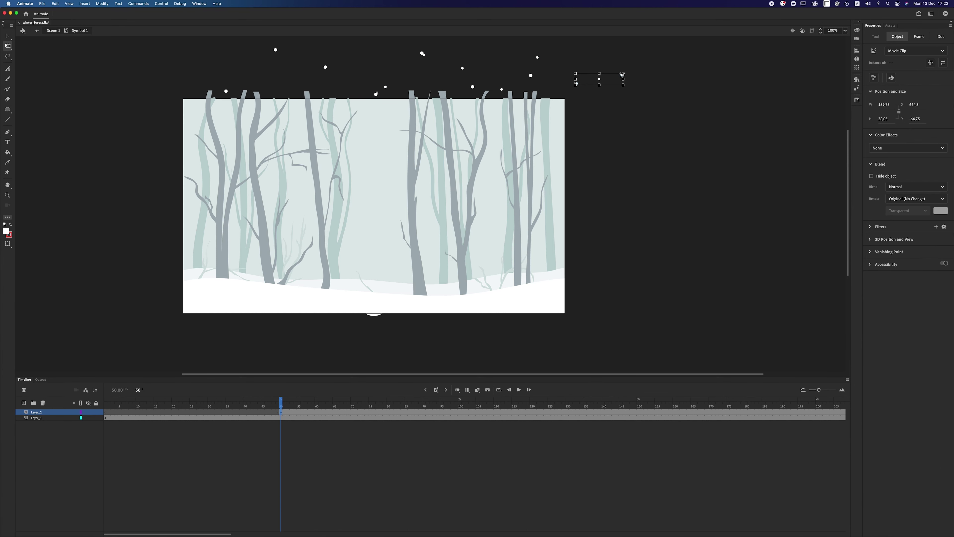
Step: Move the remaining pair of small snowflakes above the stage's left side, preview the movie in a smaller test window and close it
left_click(8, 37)
left_click_drag(622, 77, 240, 86)
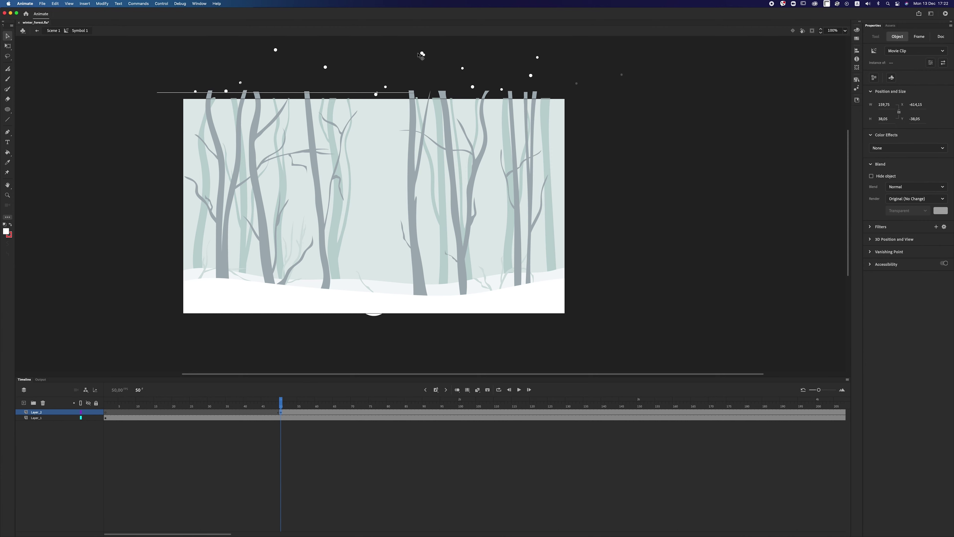
key("super+Return")
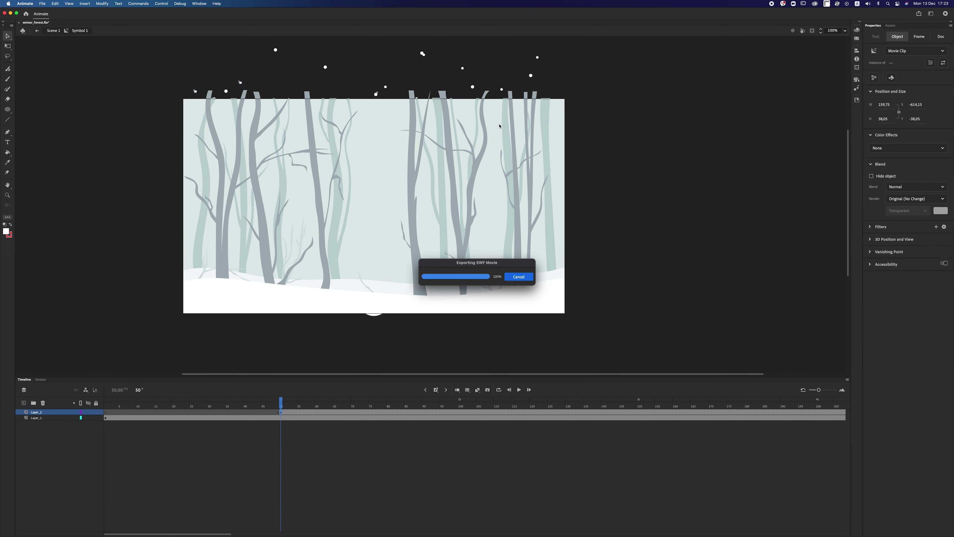
left_click_drag(668, 274, 460, 323)
left_click_drag(500, 276, 489, 197)
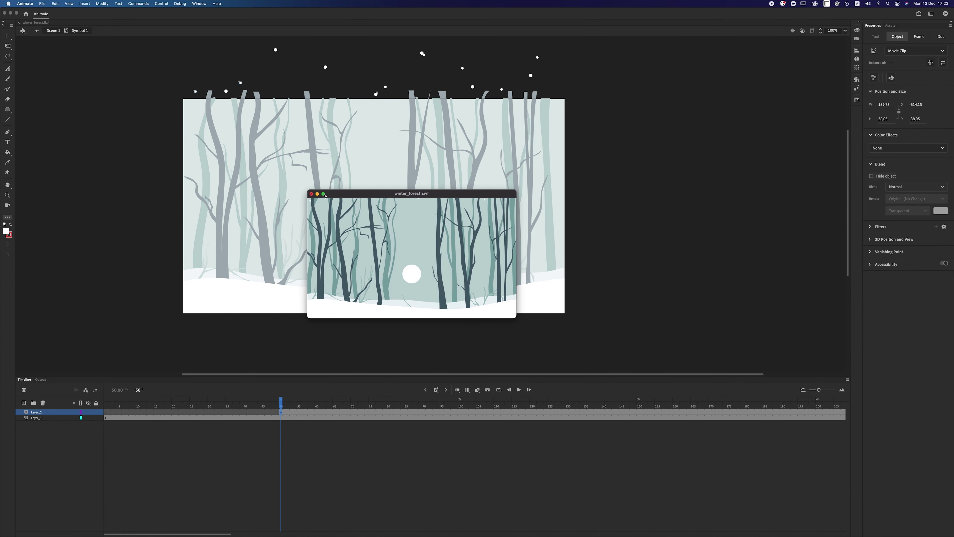
left_click(312, 194)
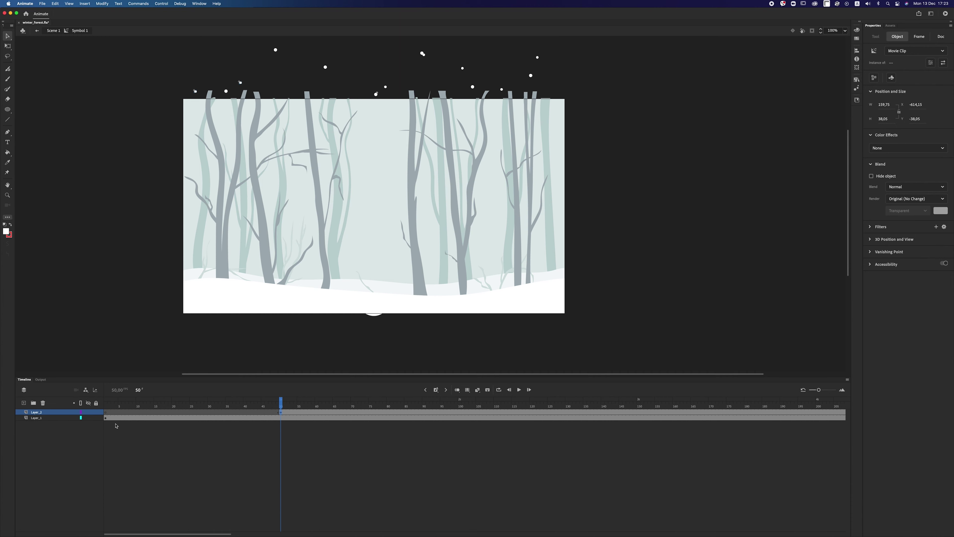
Step: Copy the larger snowflakes from Layer_1, add a new layer at the top of the stack, and paste them in place at frame 100
left_click(108, 419)
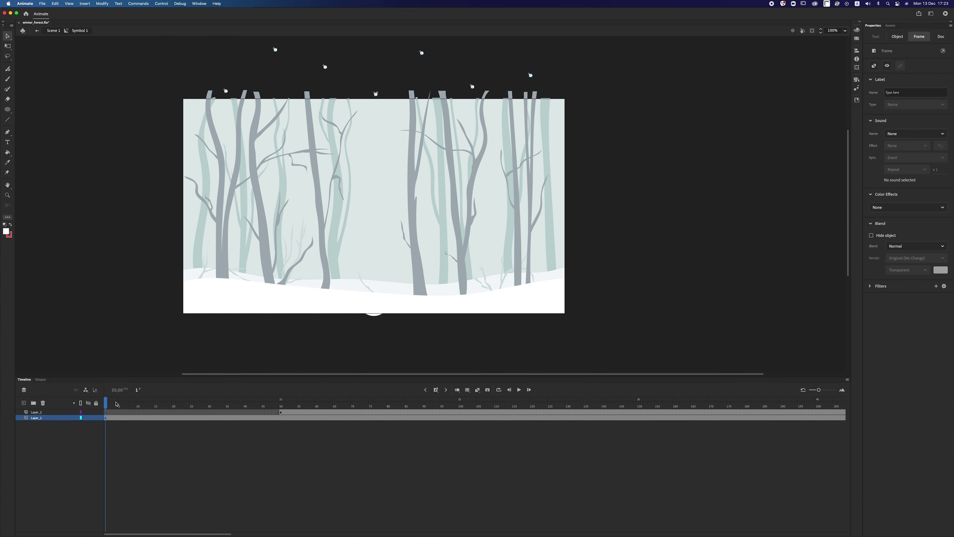
left_click(23, 403)
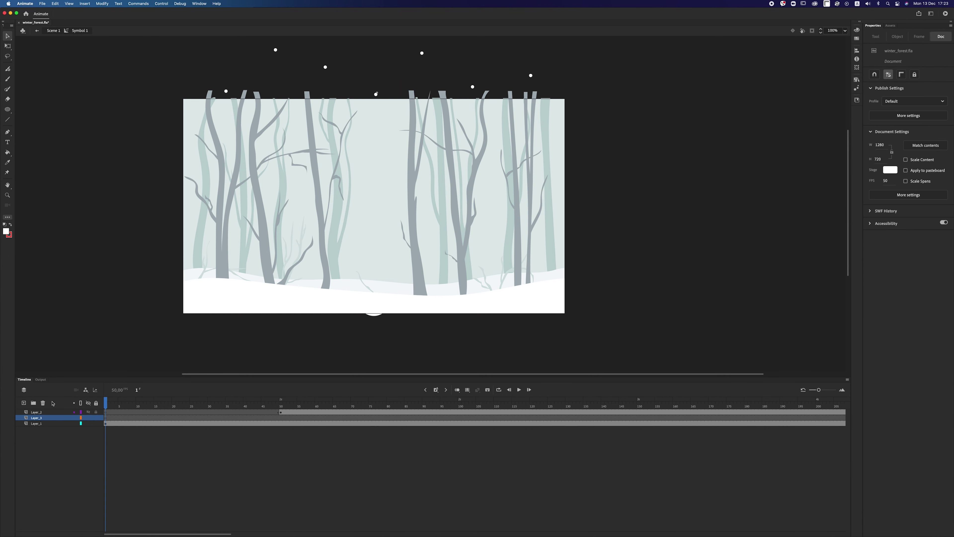
left_click_drag(46, 420, 44, 412)
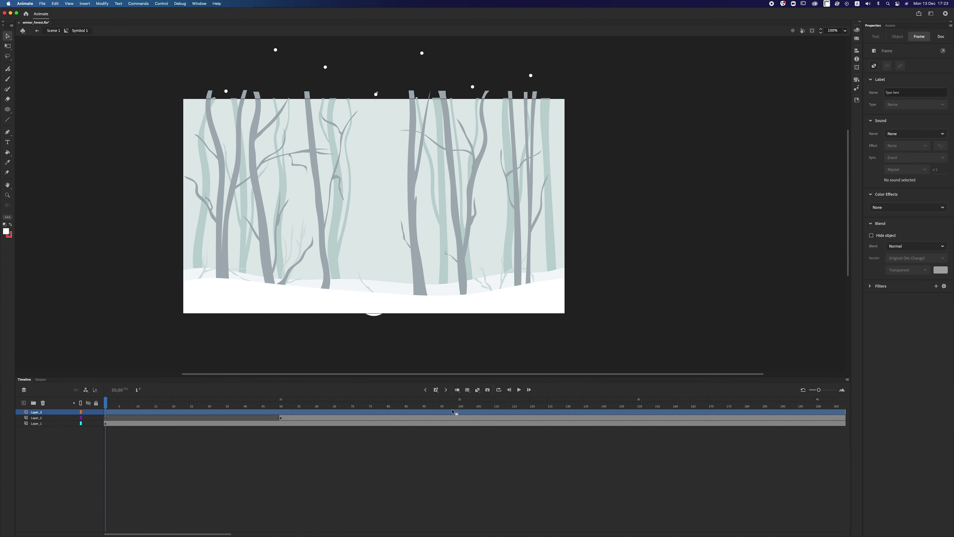
left_click(461, 413)
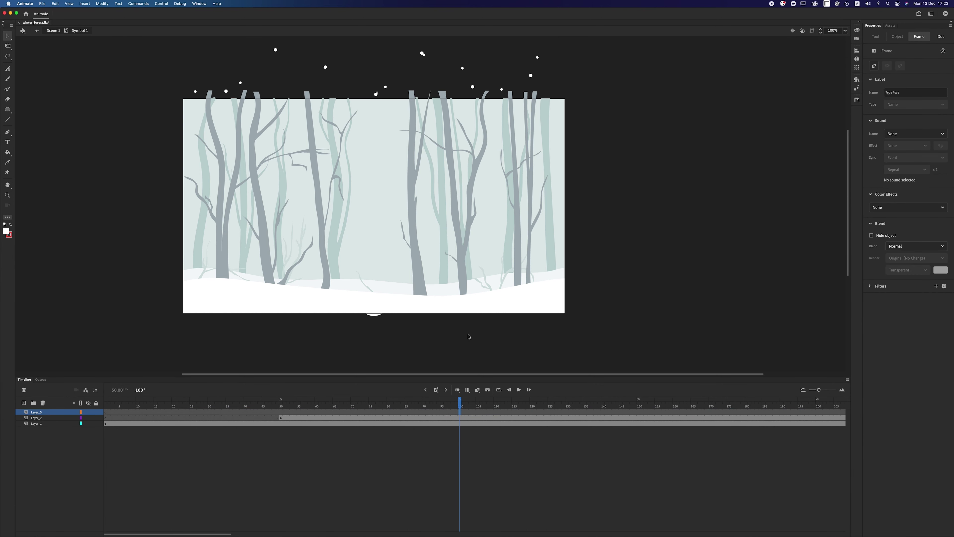
right_click(635, 196)
left_click(650, 215)
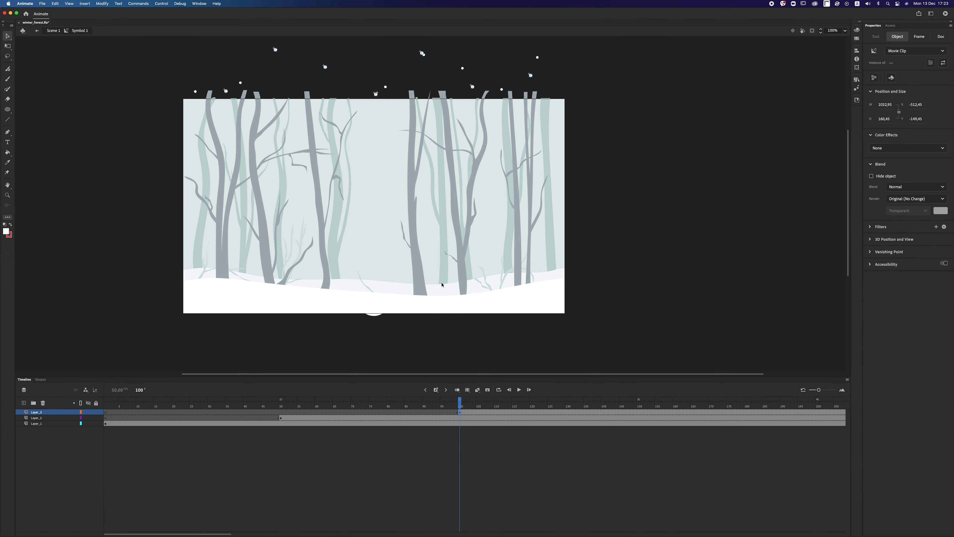
Step: Copy the small snowflakes from Layer_2, add another layer at the top of the stack, and paste them in place at frame 151
left_click(281, 418)
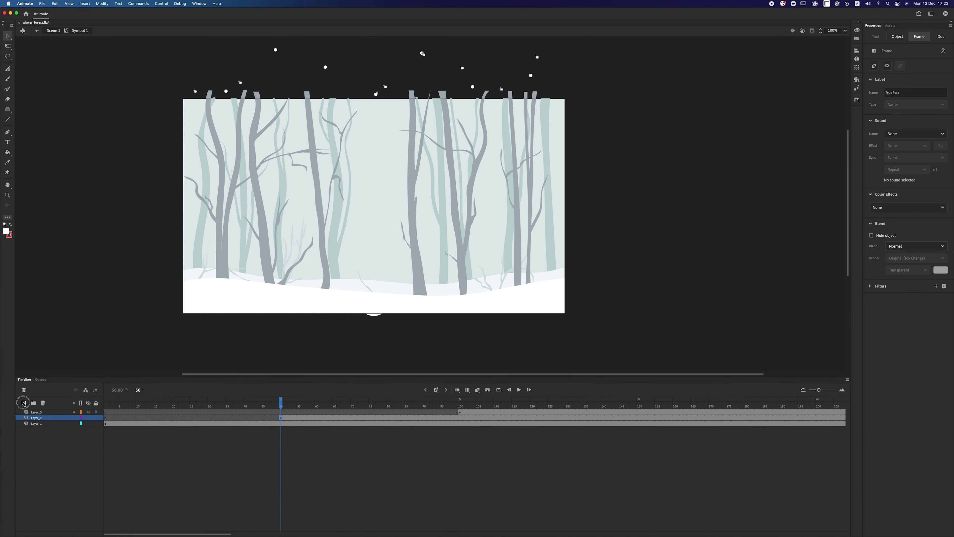
left_click(23, 402)
left_click_drag(25, 417, 25, 412)
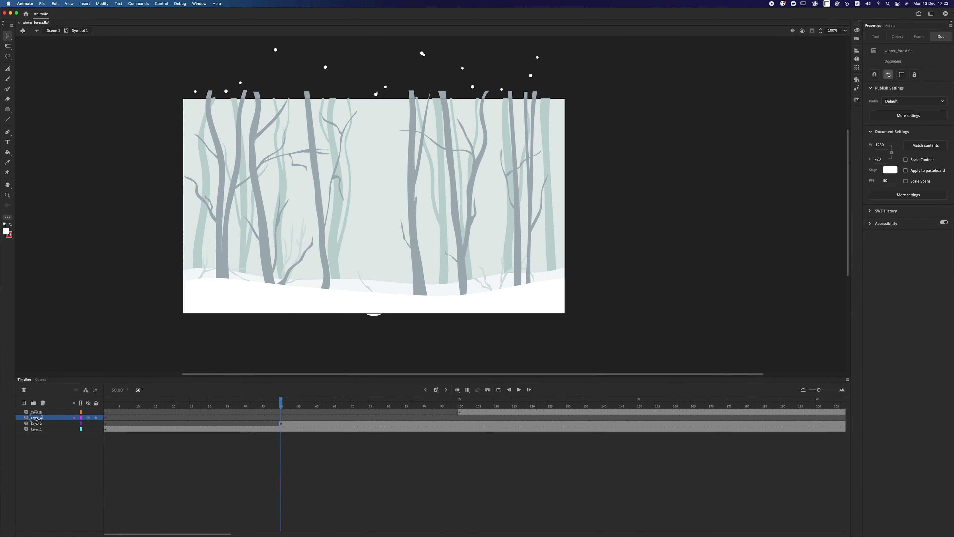
left_click(642, 412)
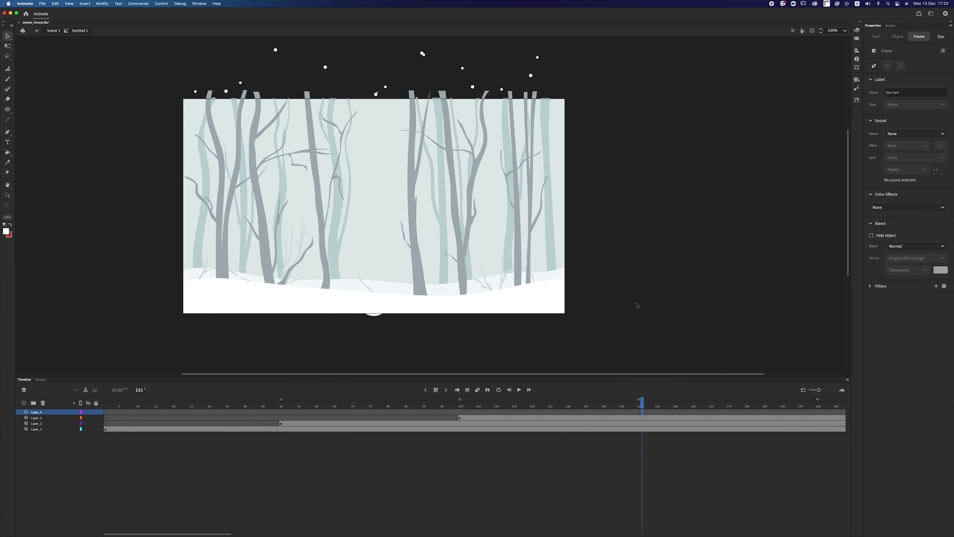
right_click(639, 287)
left_click(659, 299)
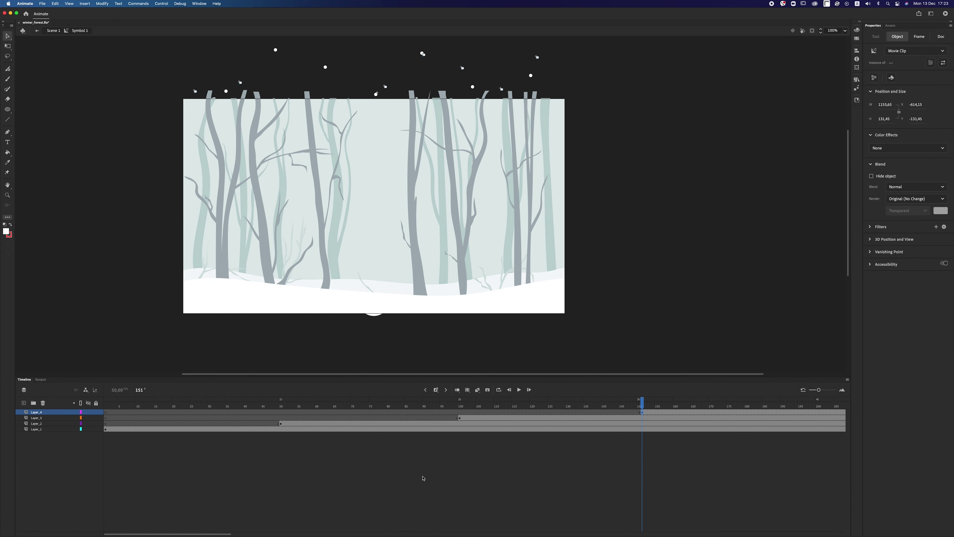
Step: Add a new layer with a keyframe at frame 500, the end of the symbol's timeline, and give it a stop() action
left_click_drag(230, 534, 430, 522)
left_click(685, 412)
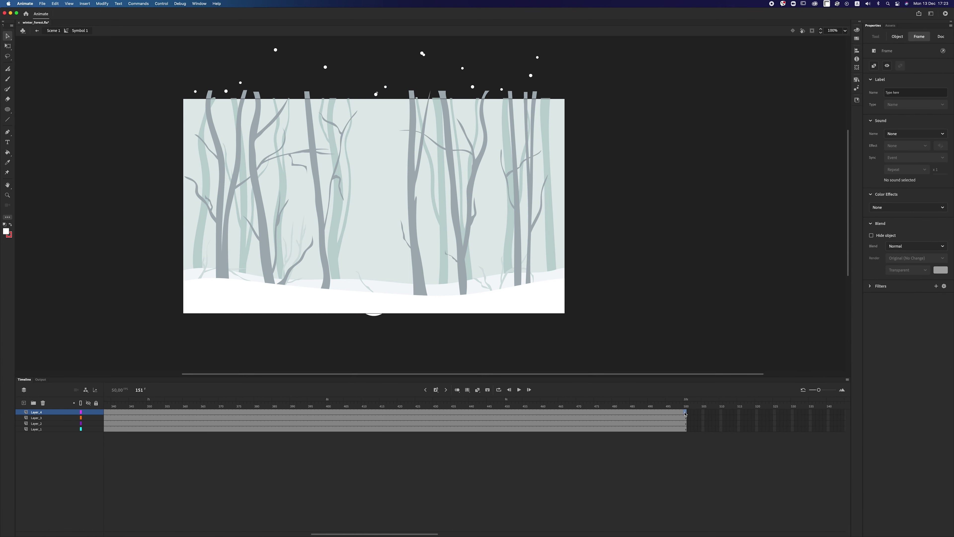
left_click(24, 402)
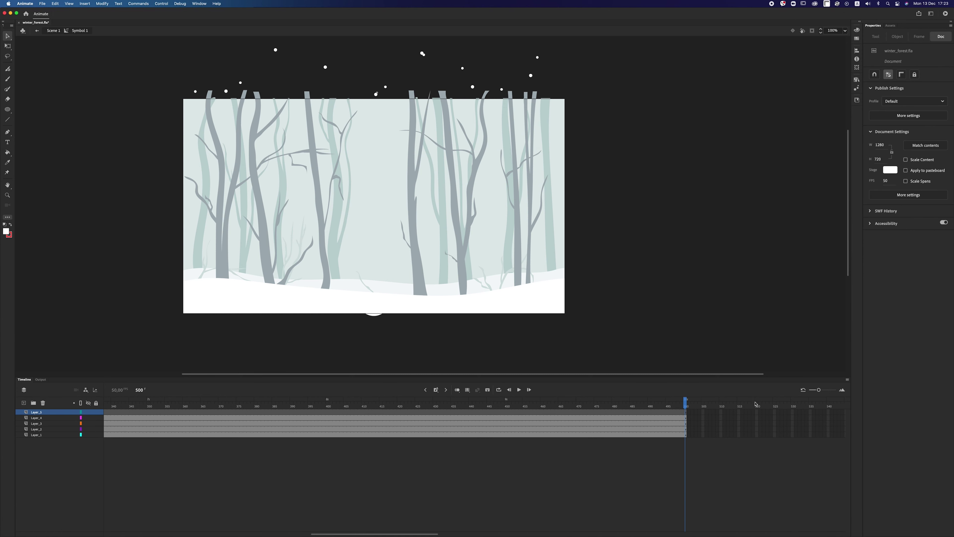
left_click(687, 413)
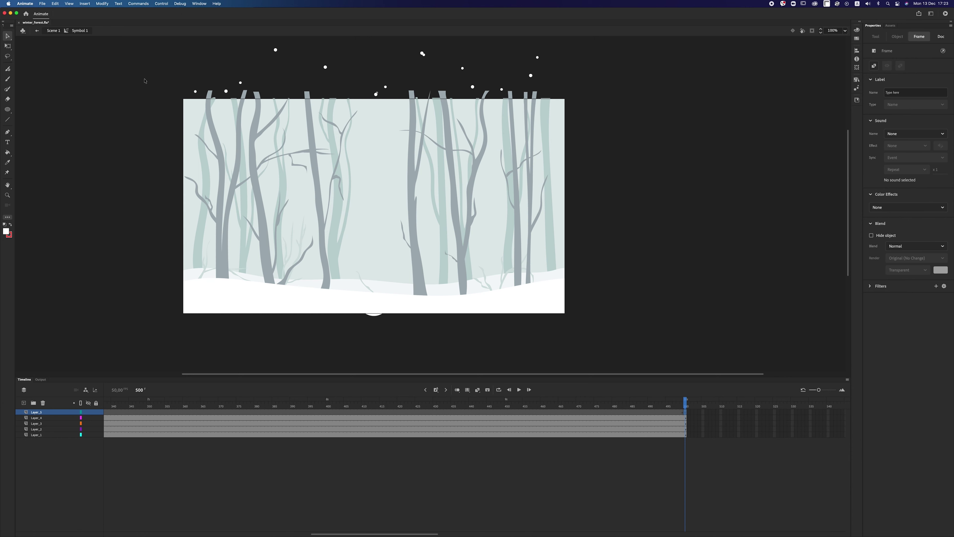
left_click(199, 3)
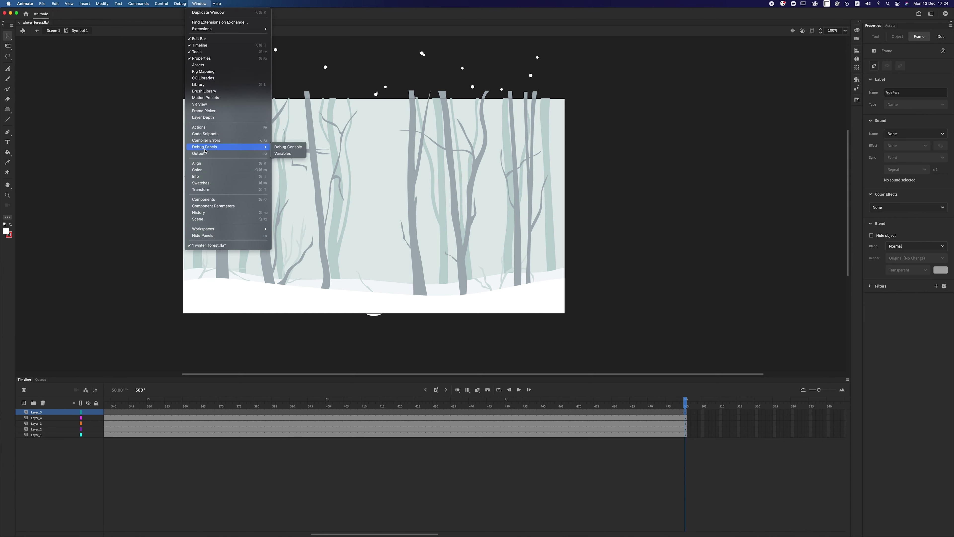
left_click(207, 128)
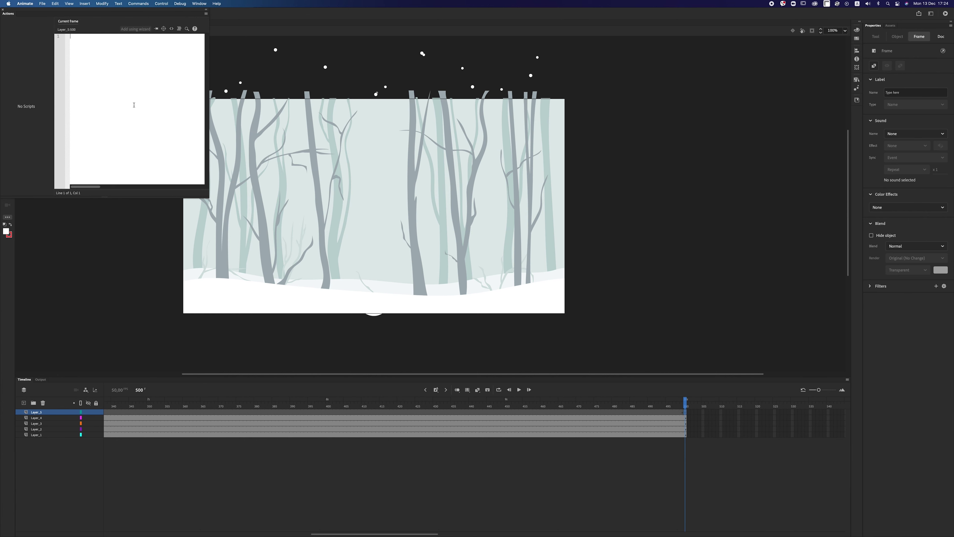
type("stop(")
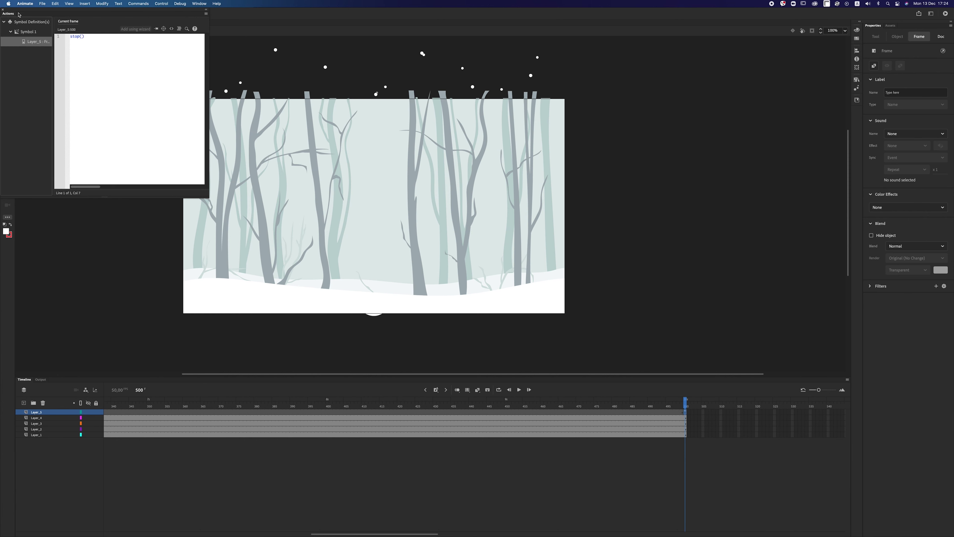
key("F9")
Step: Preview the movie with the added snow layers and the stop action in a reduced test window, and close it
key("super+Return")
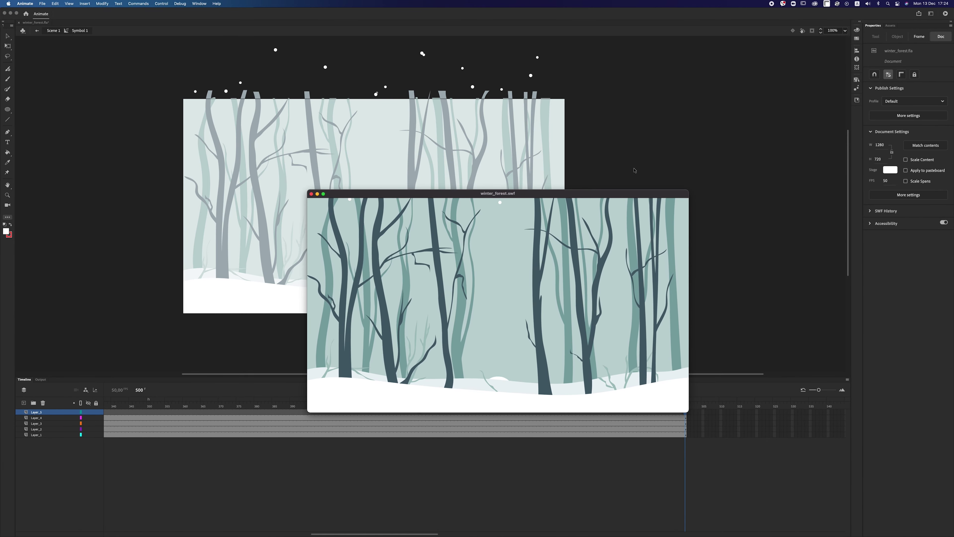
left_click_drag(665, 203, 528, 272)
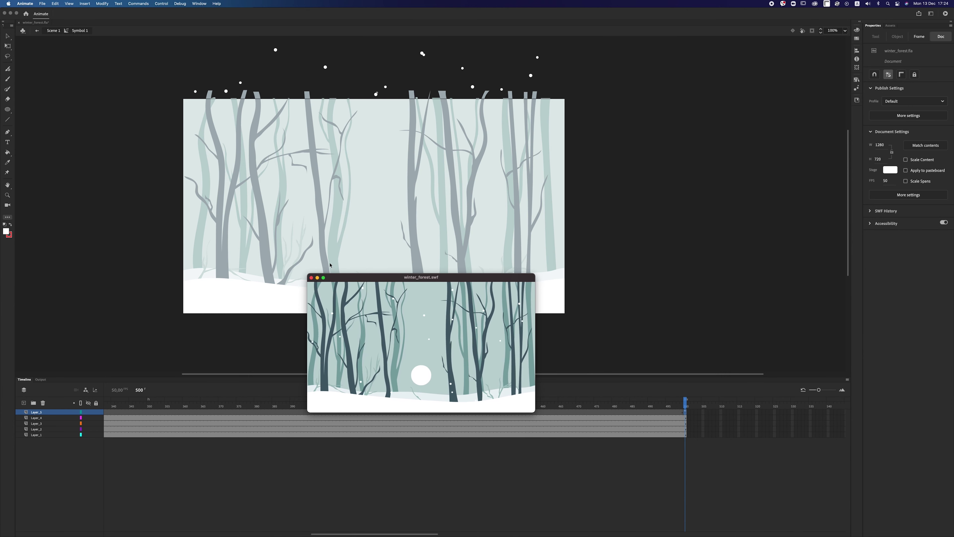
left_click(311, 277)
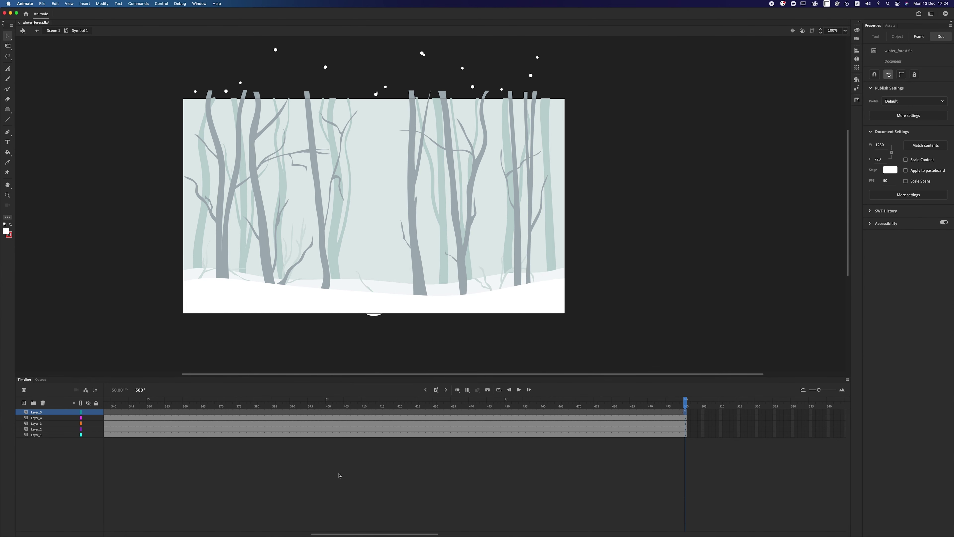
Step: Copy the larger snowflakes from Layer_3, add a new layer above Layer_4, and paste them in place on a keyframe at frame 200
left_click_drag(351, 534, 180, 525)
left_click(226, 423)
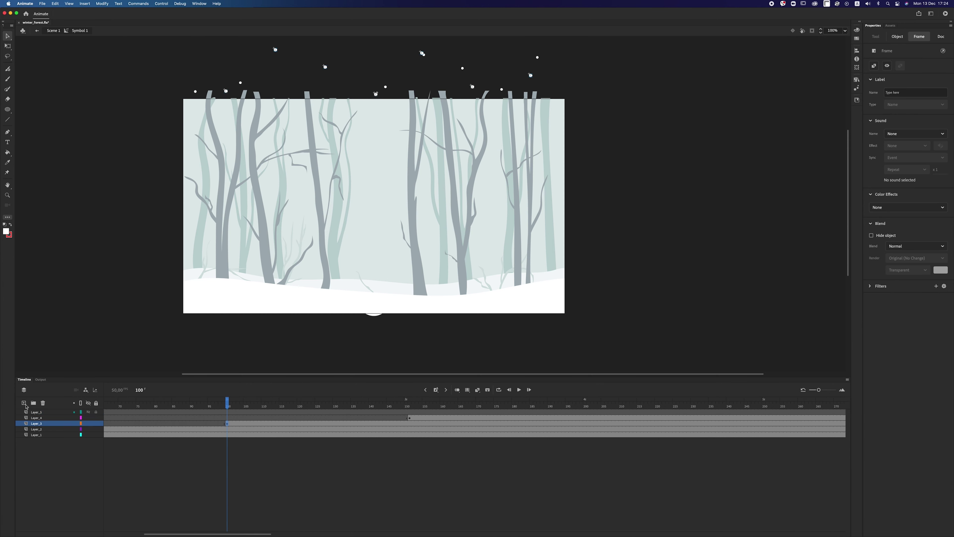
left_click(473, 418)
left_click(23, 403)
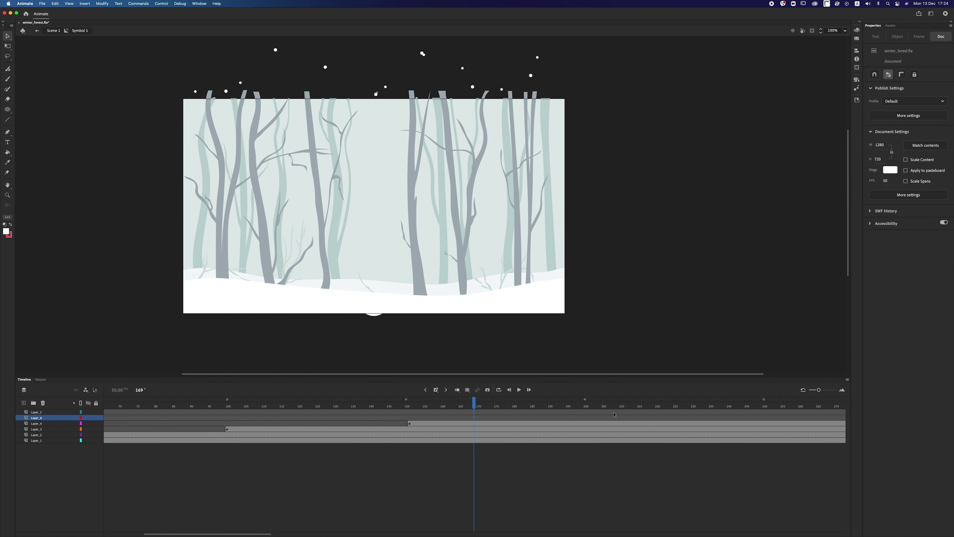
left_click(585, 419)
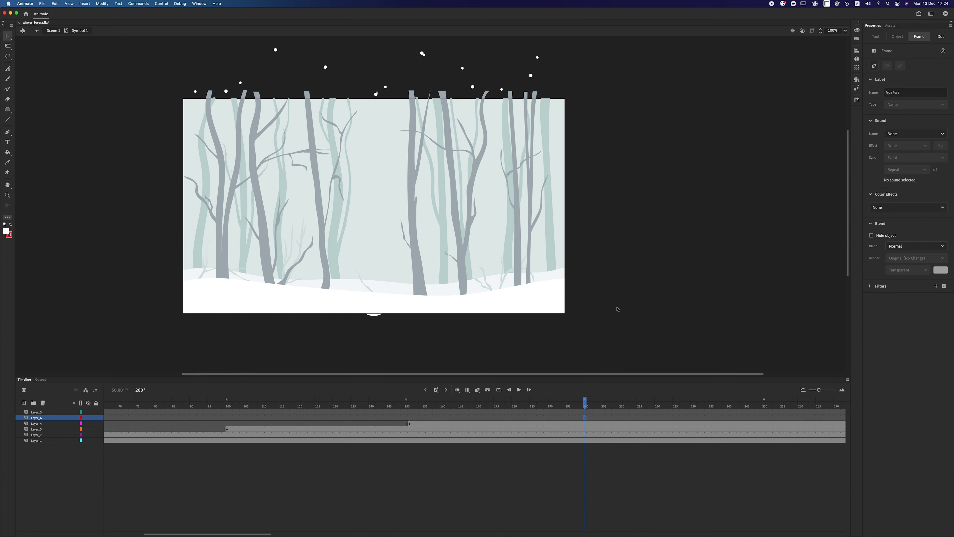
right_click(634, 266)
left_click(649, 285)
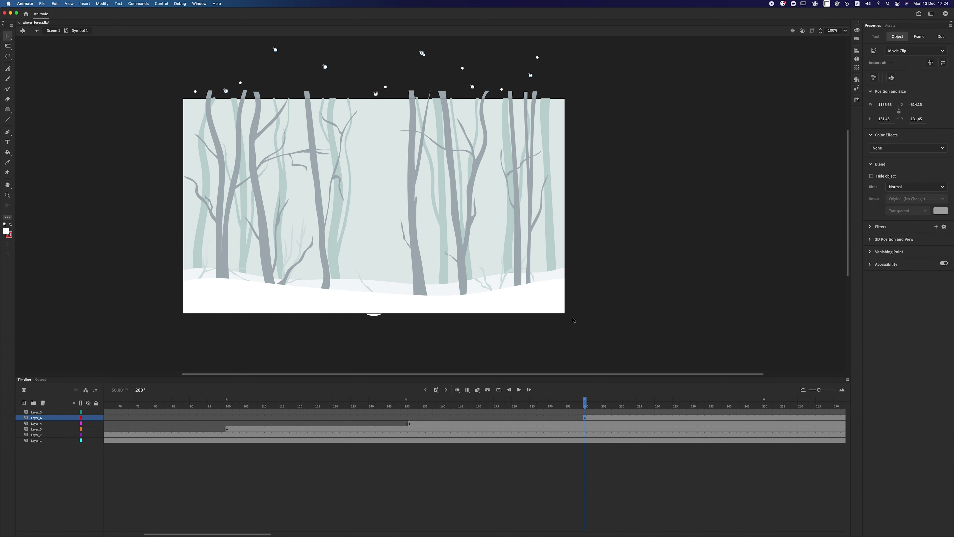
Step: Copy the small snowflakes from Layer_4, add a new layer above Layer_6, and paste them in place on a keyframe at frame 251
left_click(410, 424)
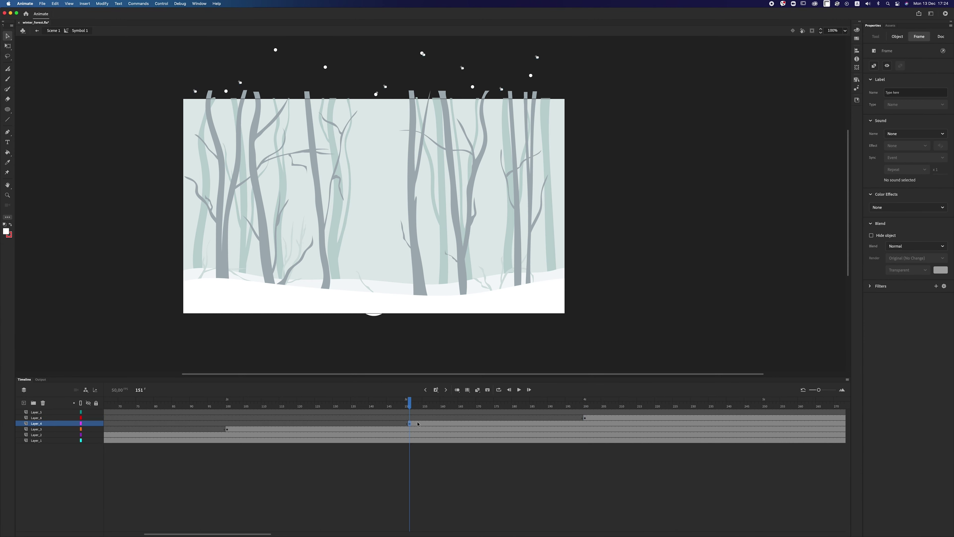
left_click(767, 418)
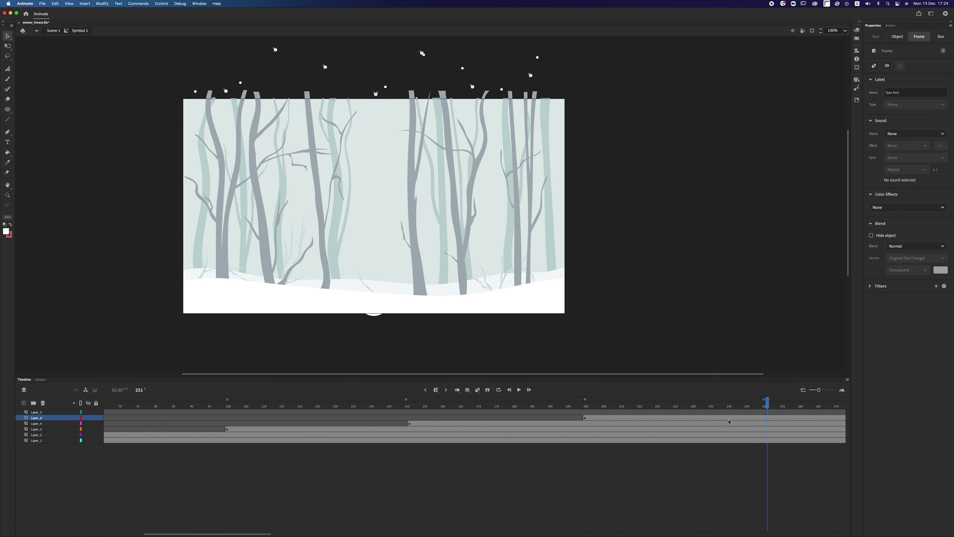
left_click(24, 402)
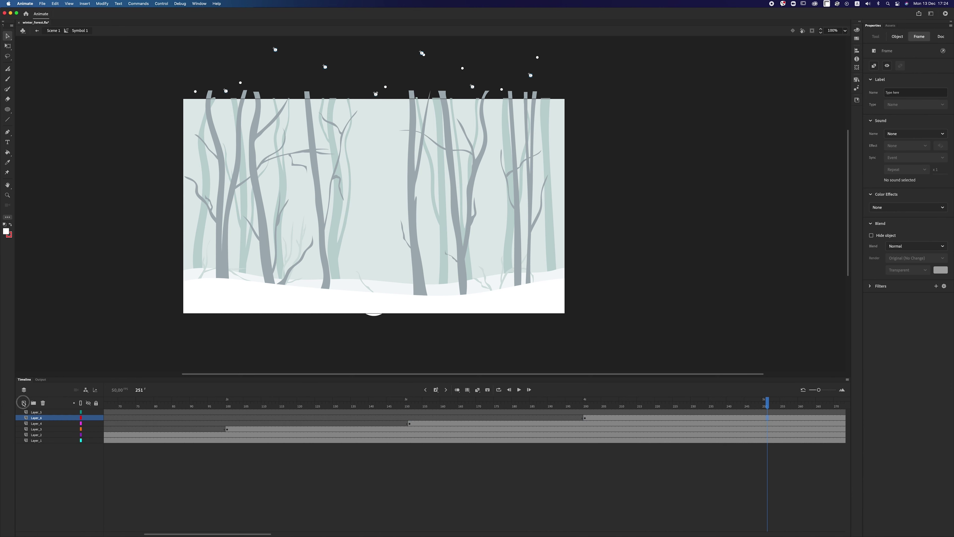
left_click(768, 417)
right_click(676, 258)
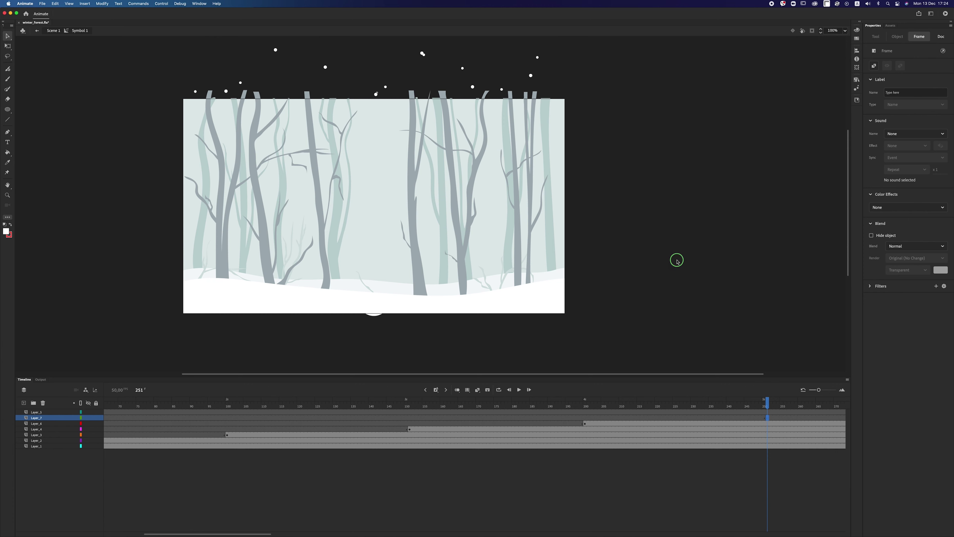
left_click(691, 280)
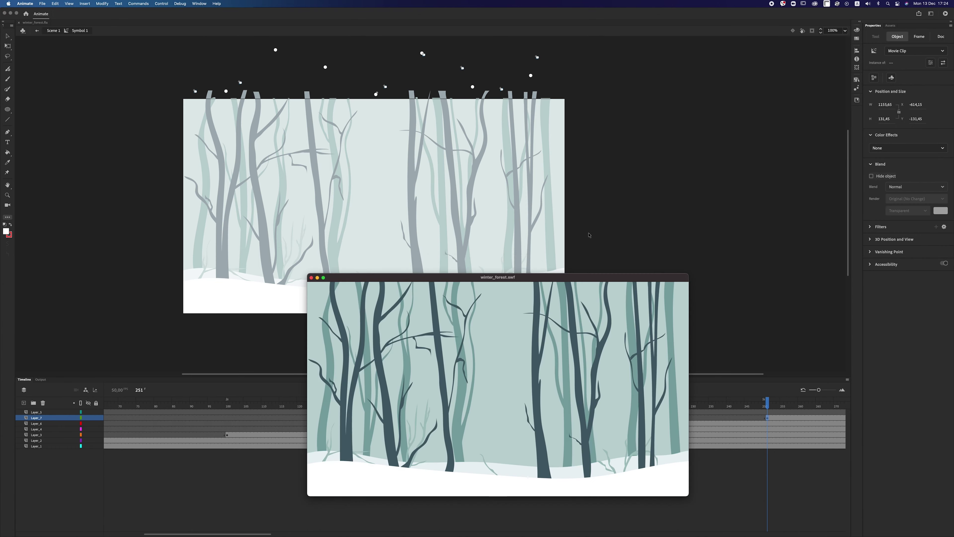
Step: Watch the snowfall with all six snow layers in a shrunken test movie window, and close it
left_click_drag(688, 274, 524, 178)
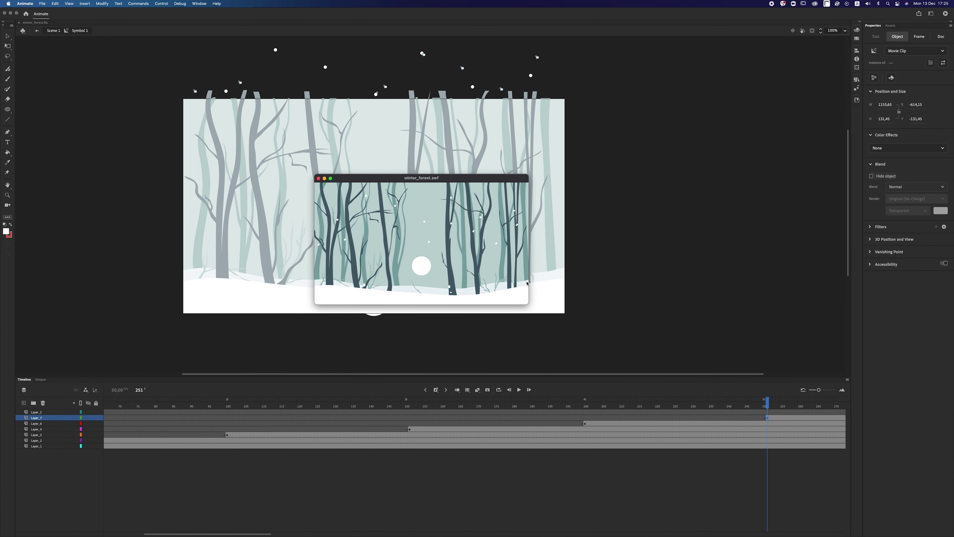
left_click(318, 178)
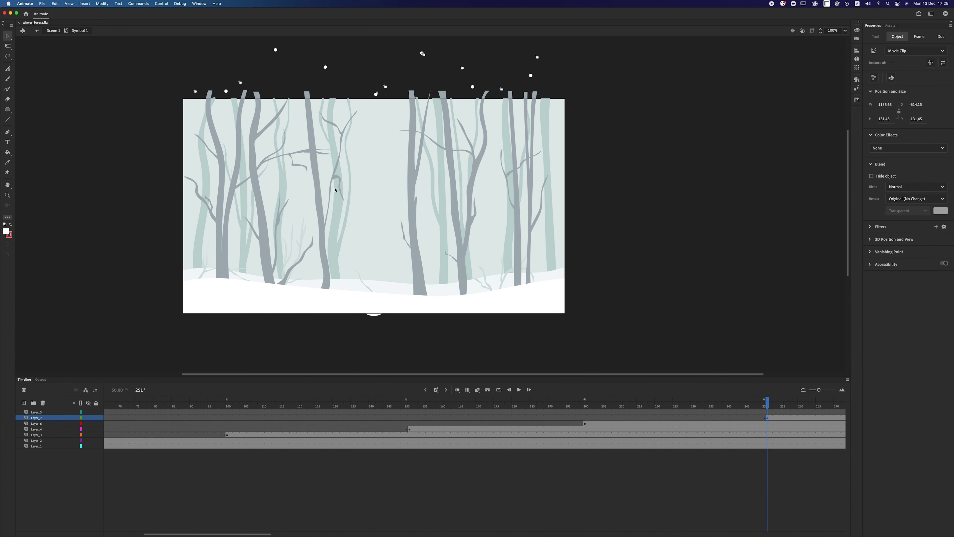
Step: Offset the small snowflakes on Layer_7's keyframe at frame 251 slightly to the right and upward
left_click(768, 419)
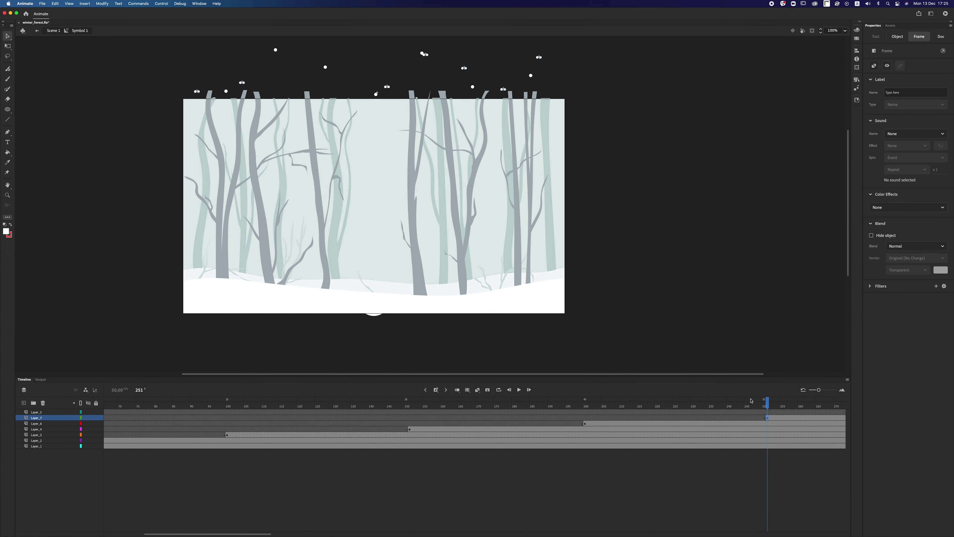
key("shift+Right")
key("shift+Right")
key("shift+Up")
key("shift+Up")
key("shift+Up")
Step: Offset the larger snowflakes on Layer_6's keyframe at frame 200 to the left of the original ones
left_click(584, 424)
key("super+shift+v")
key("shift+Left")
key("shift+Left")
key("shift+Left")
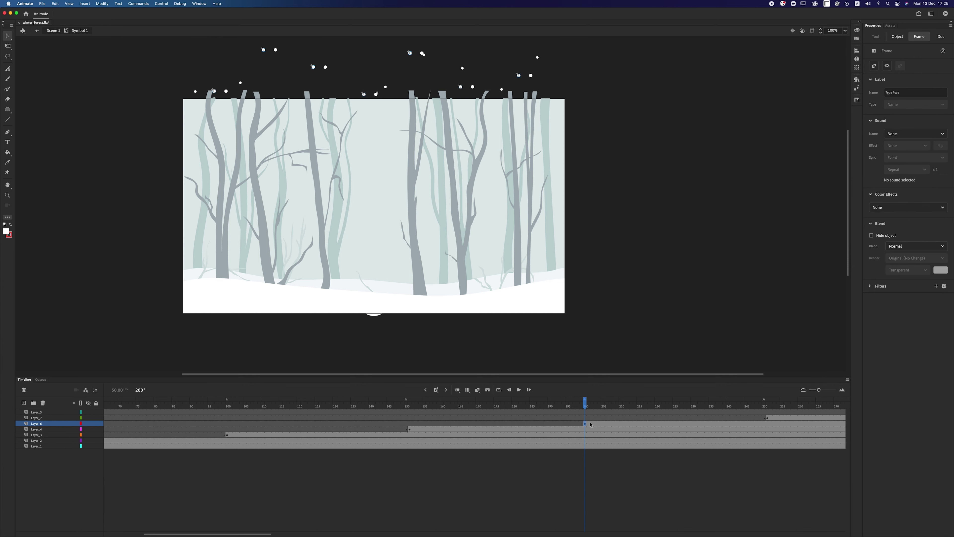
Step: Raise the larger snowflakes on Layer_6's frame 200 keyframe by 20 px and shift the small snowflakes on Layer_4's frame 151 keyframe left by 30 px
key("shift+Up")
key("shift+Up")
left_click(410, 429)
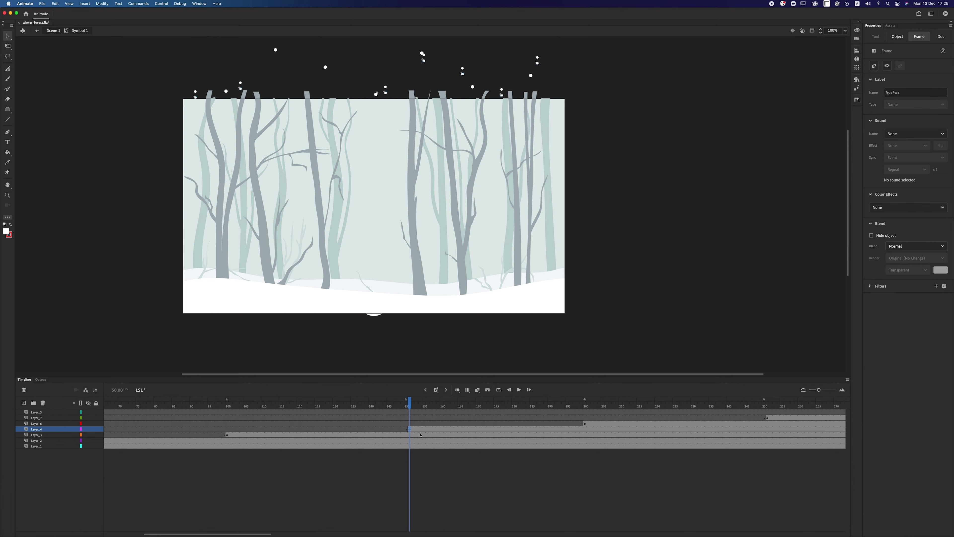
key("shift+Left")
key("shift+Left")
key("shift+Left")
Step: Test the movie in a shrunken window to check the spread of the offset snow layers, and close it
key("super+Return")
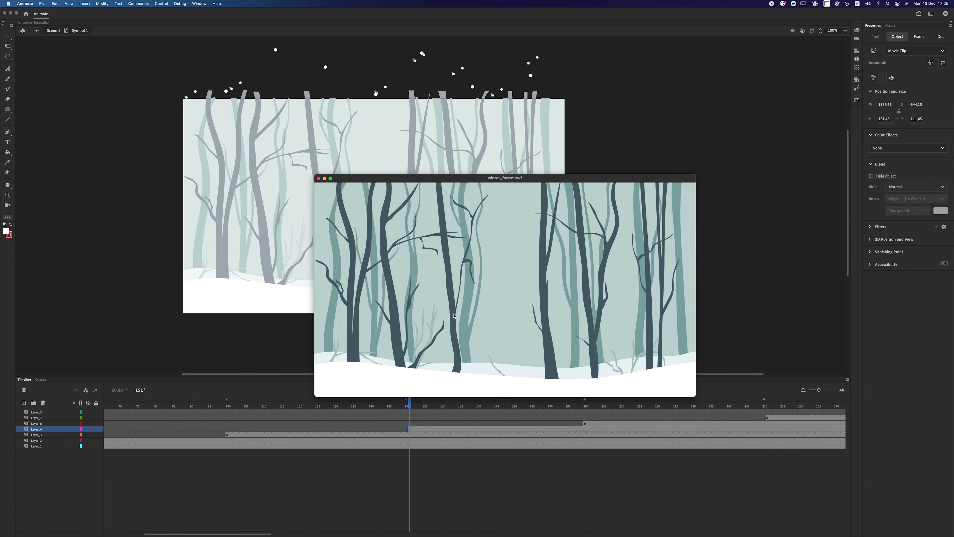
left_click_drag(695, 175, 523, 275)
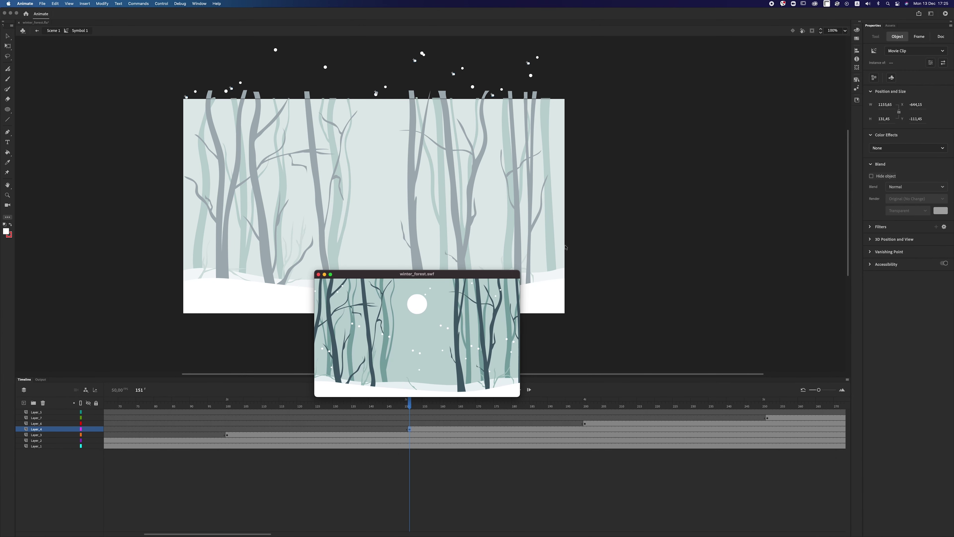
left_click(324, 275)
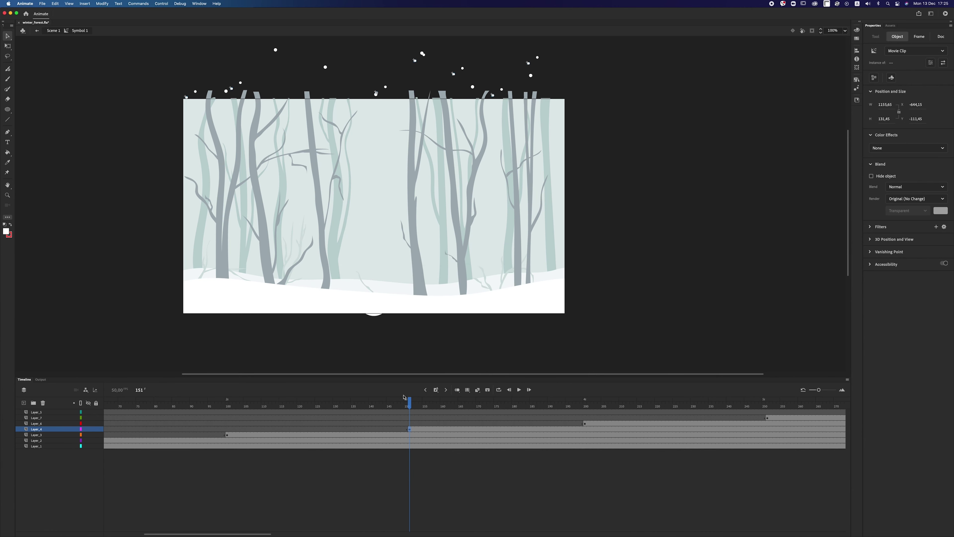
Step: Move the small snowflakes on Layer_4's keyframe at frame 151 upward by 80 px
key("shift+Up")
key("shift+Up")
key("shift+Up")
key("shift+Up")
key("shift+Up")
key("shift+Up")
key("shift+Up")
key("shift+Up")
Step: Offset the larger snowflakes on Layer_3's keyframe at frame 100 by 30 px to the left and 20 px upward
left_click(227, 435)
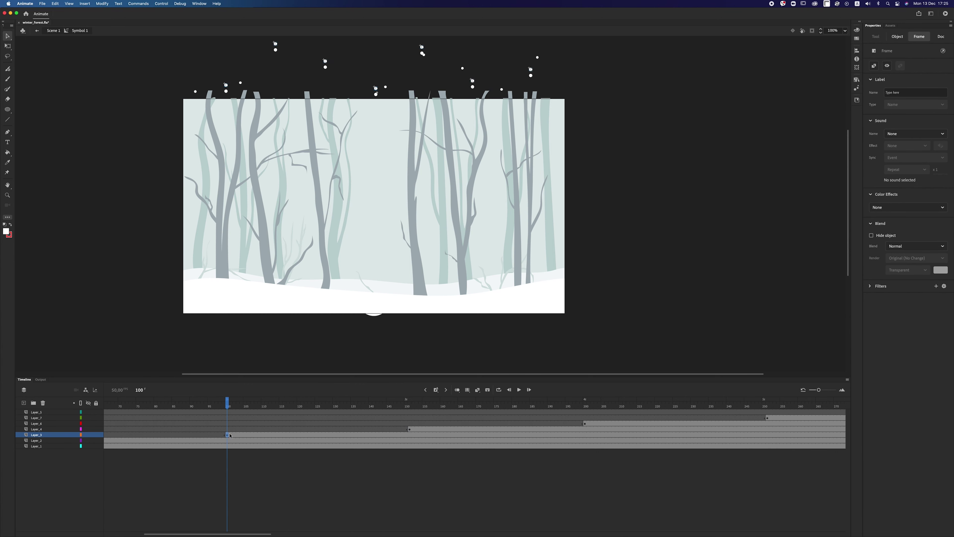
key("shift+Left")
key("shift+Left")
key("shift+Left")
key("shift+Up")
key("shift+Up")
Step: Delay two snow layers by moving Layer_3's keyframe to frame 117 and Layer_6's keyframe to frame 220
left_click_drag(228, 436, 287, 436)
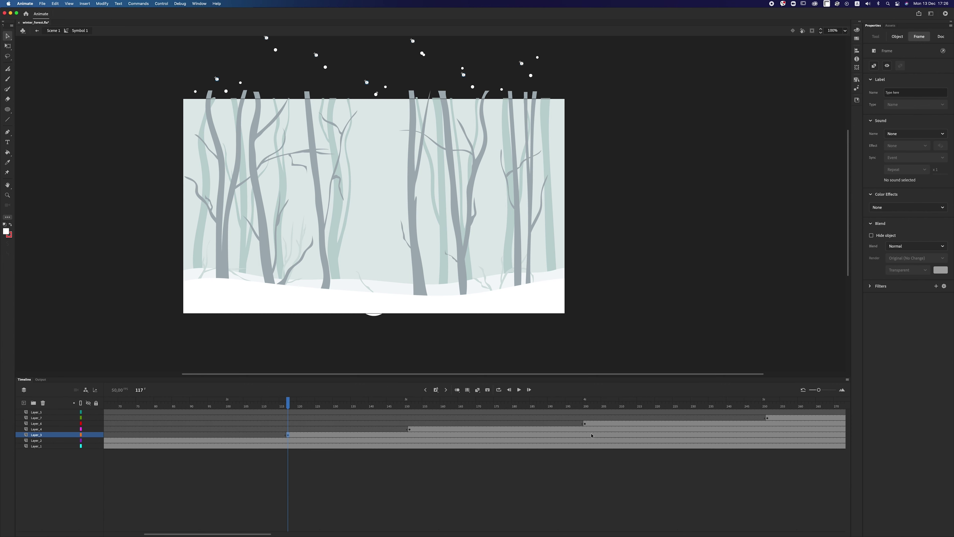
left_click(586, 424)
left_click_drag(586, 426, 658, 424)
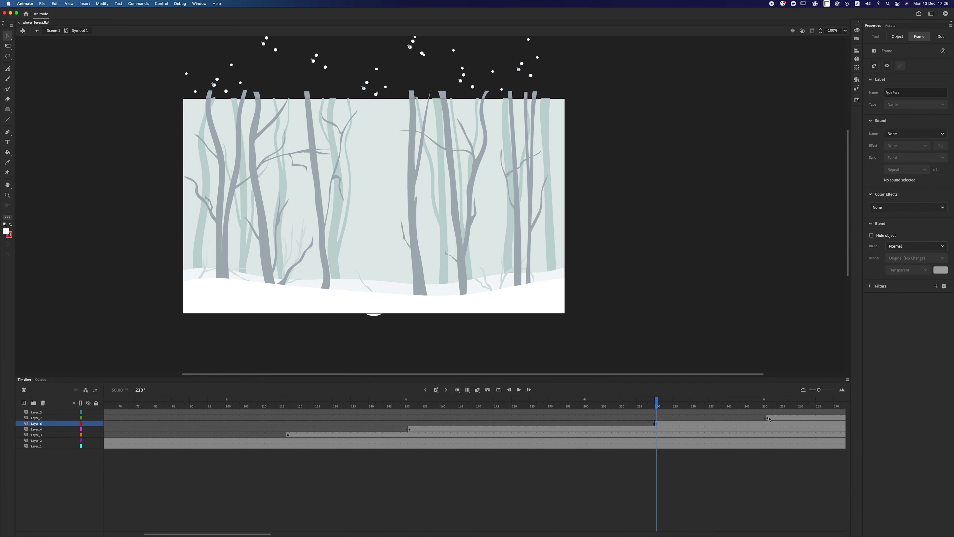
Step: Flip the small snowflakes on Layer_4's keyframe at frame 151 horizontally
left_click(410, 429)
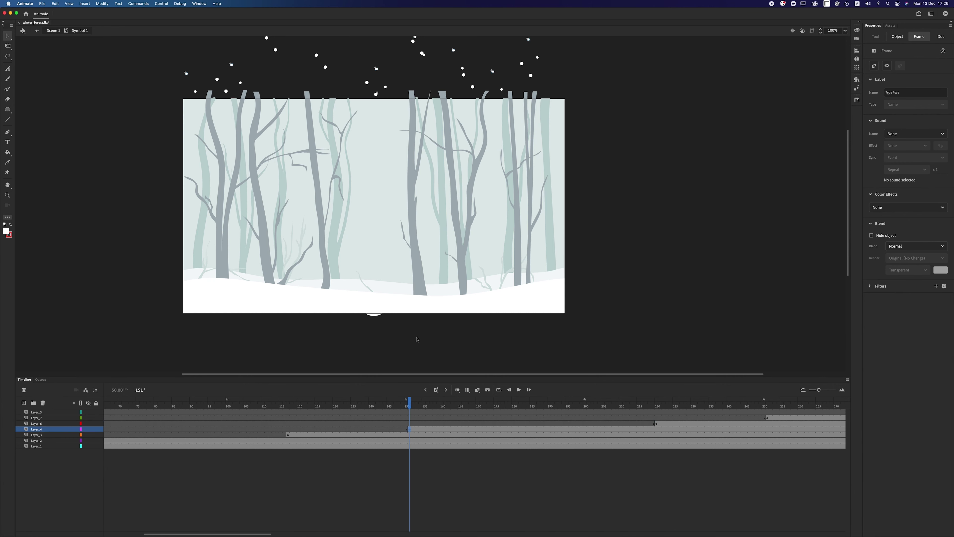
left_click(376, 69)
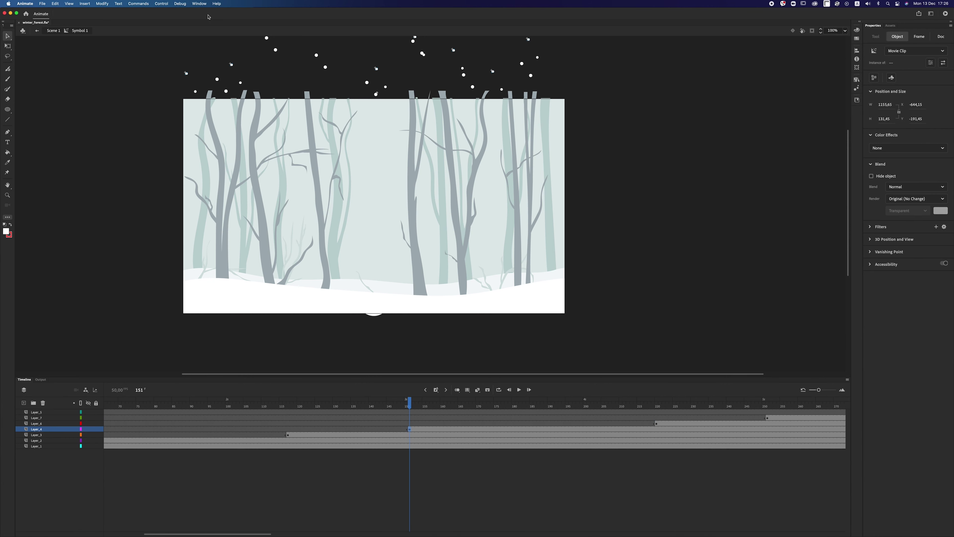
left_click(102, 4)
mouse_move(131, 91)
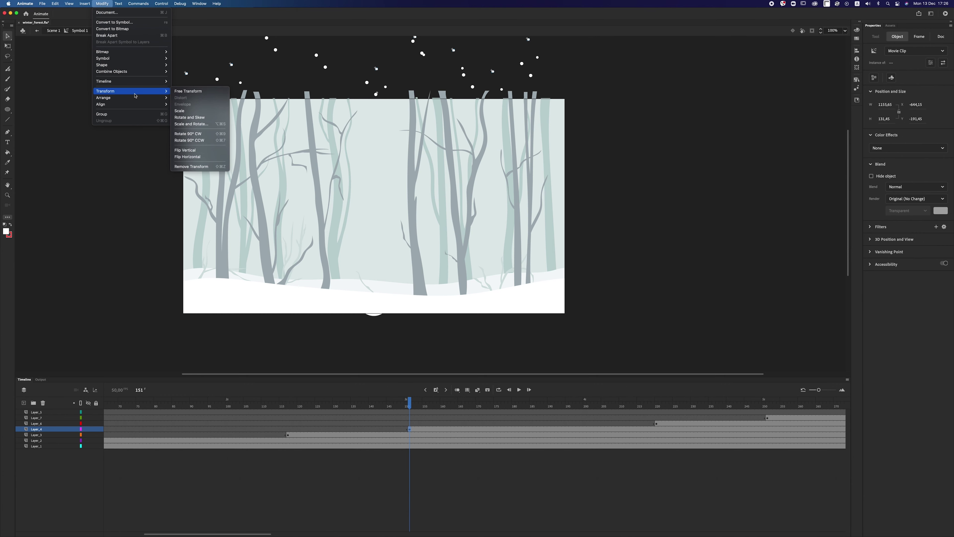
left_click(193, 158)
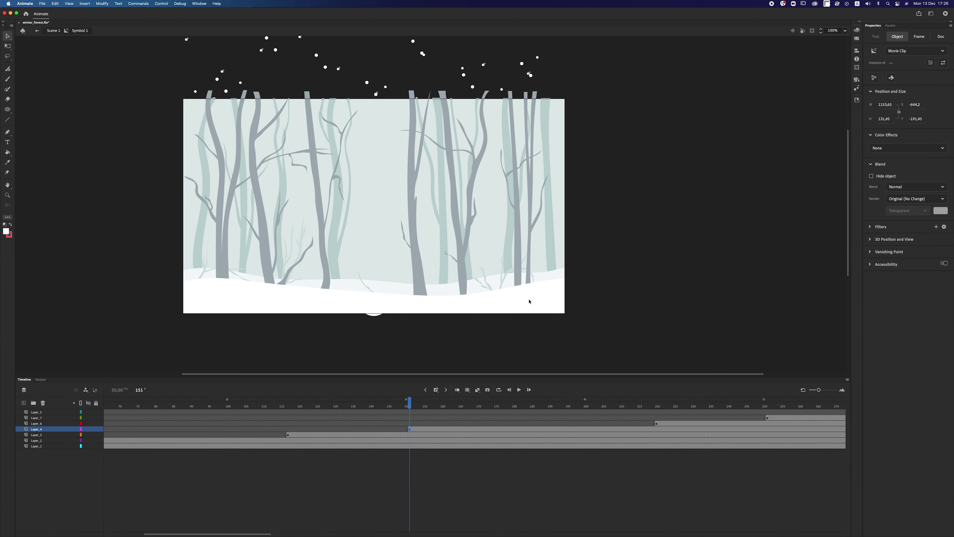
Step: Paste a copy of Layer_6's larger snowflakes in place on a new topmost layer and move its keyframe to frame 88
left_click(656, 423)
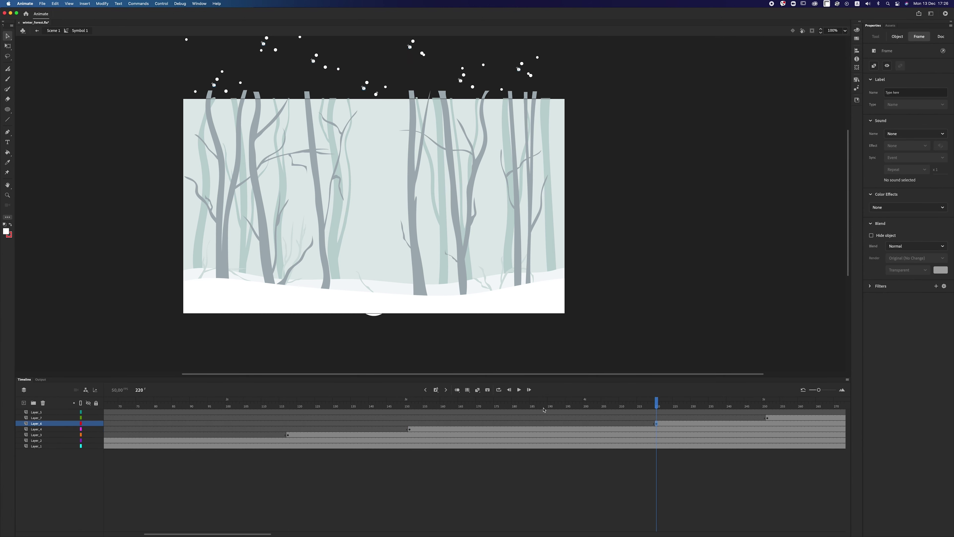
left_click(534, 412)
left_click(24, 402)
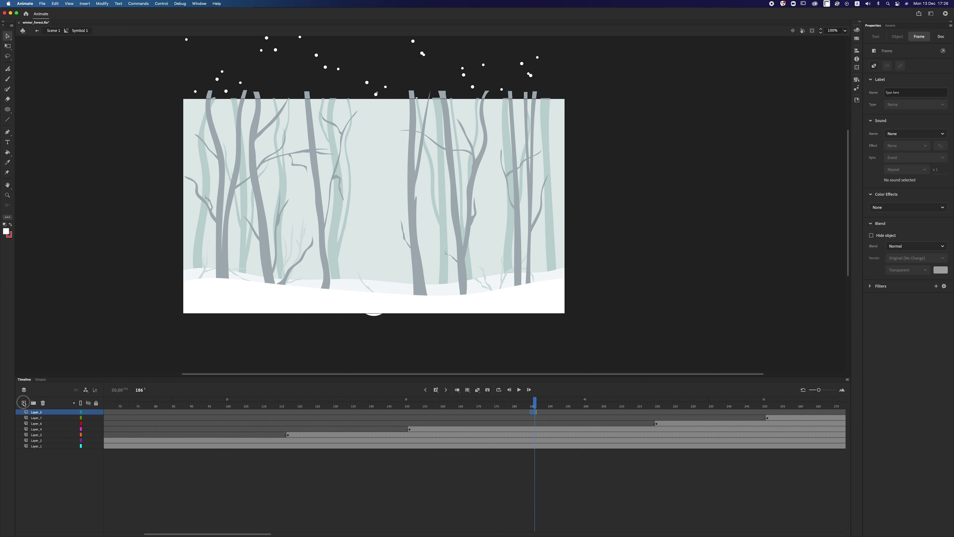
left_click(535, 414)
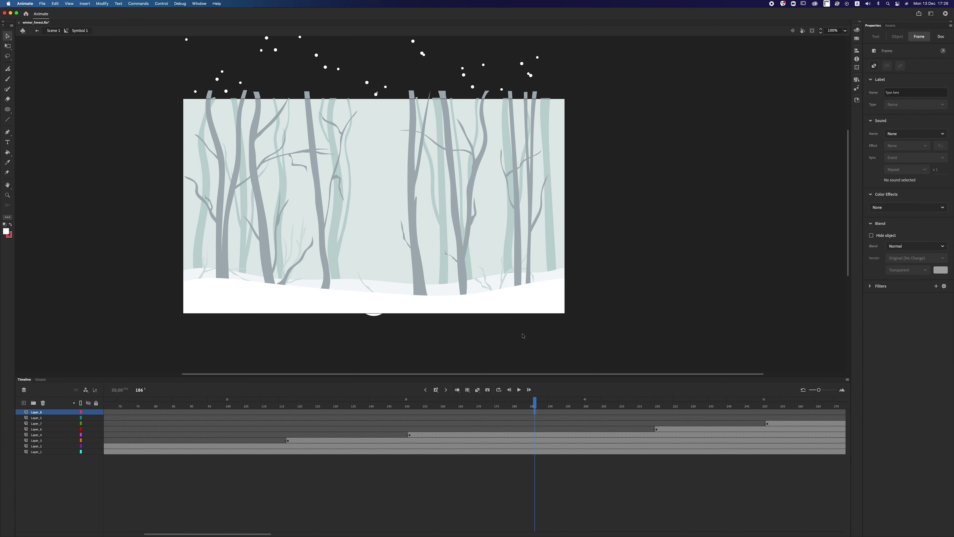
right_click(623, 266)
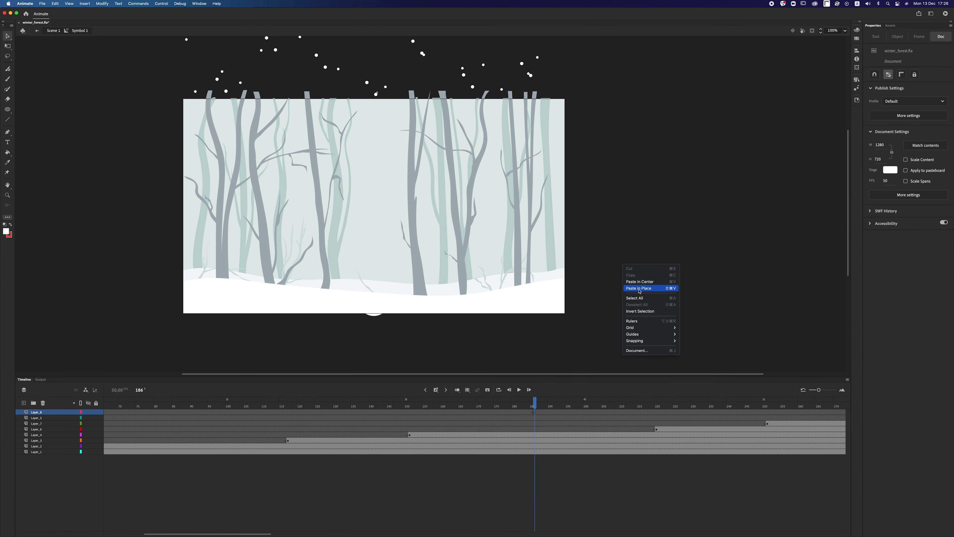
left_click(634, 301)
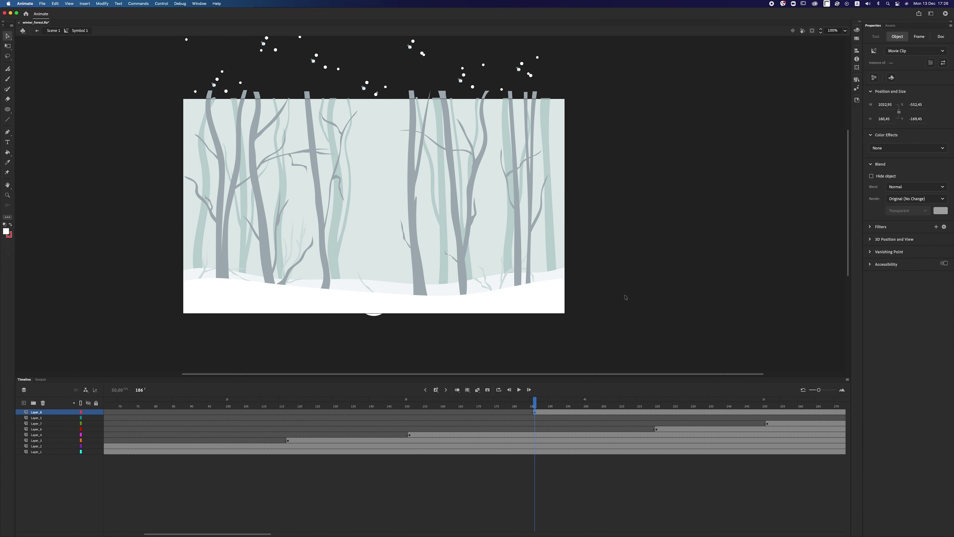
left_click_drag(535, 413, 184, 412)
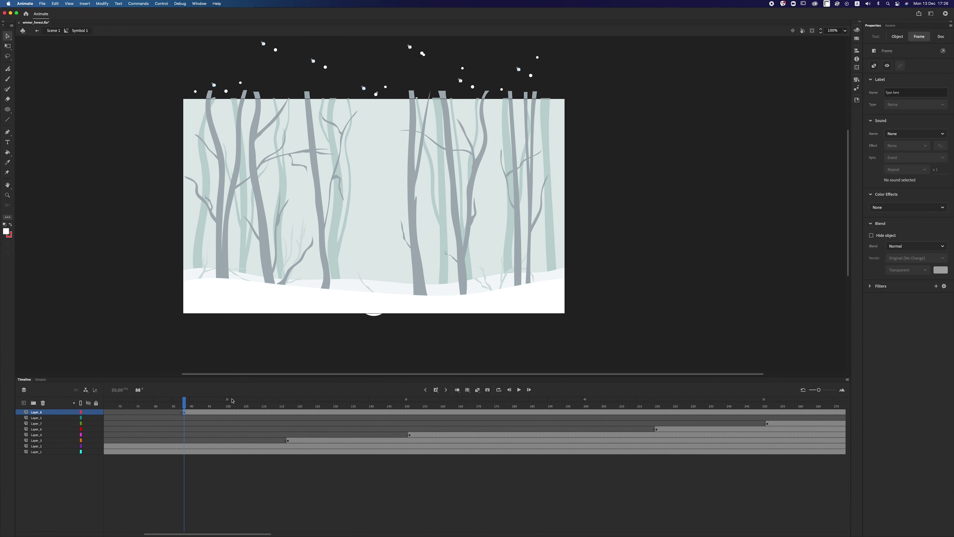
Step: Watch the snowfall with the additional snow layer in a shrunken test movie window, and close it
key("super+Return")
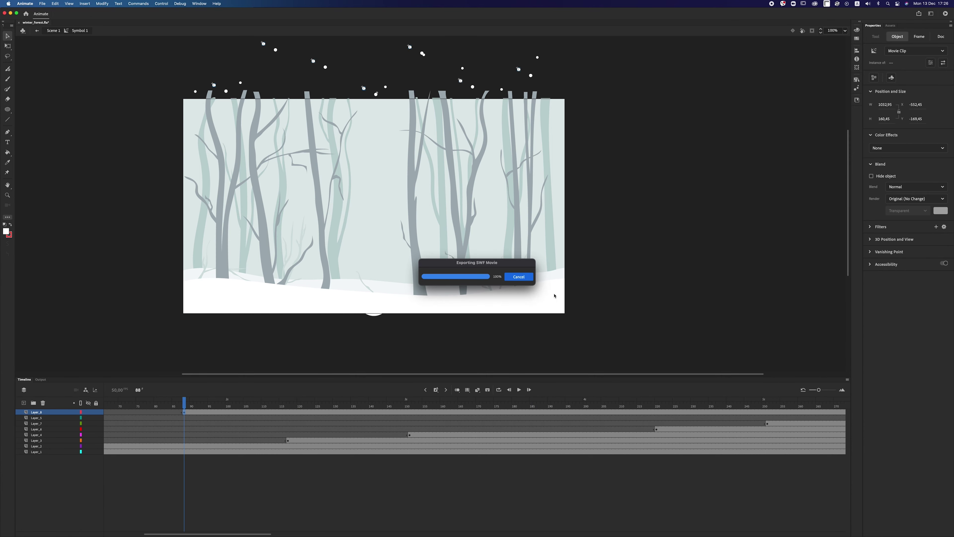
left_click_drag(695, 269, 500, 218)
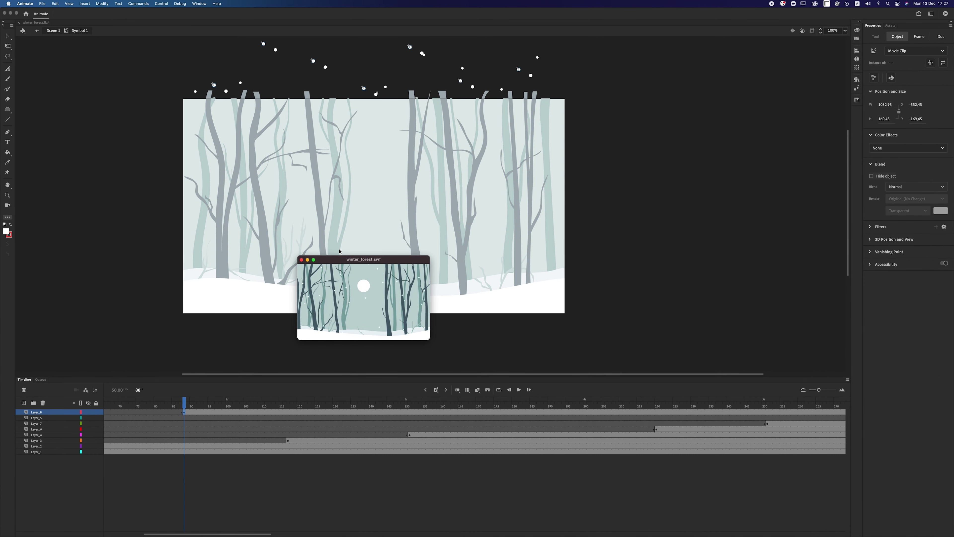
left_click(301, 259)
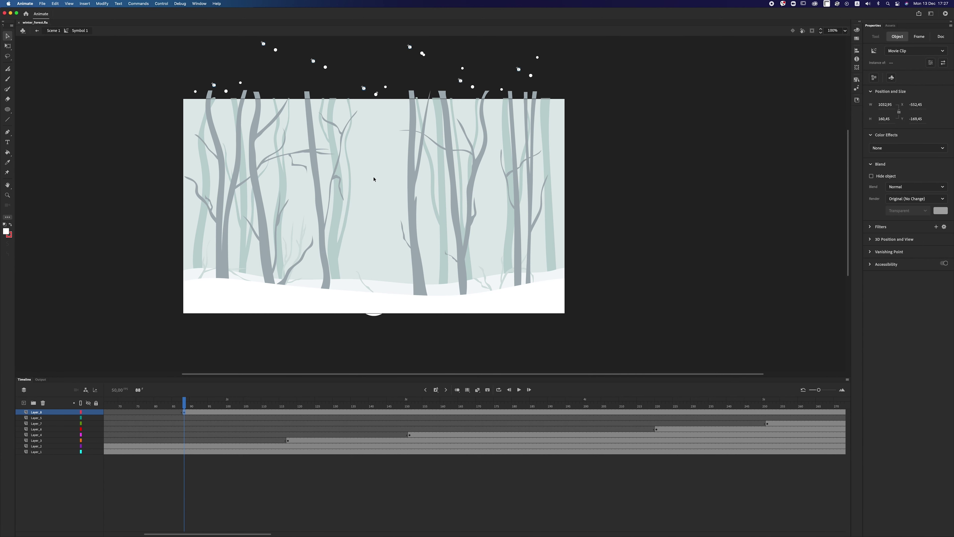
Step: Return to Scene 1 and extend all layers, including the camera, to frame 560
double_click(662, 269)
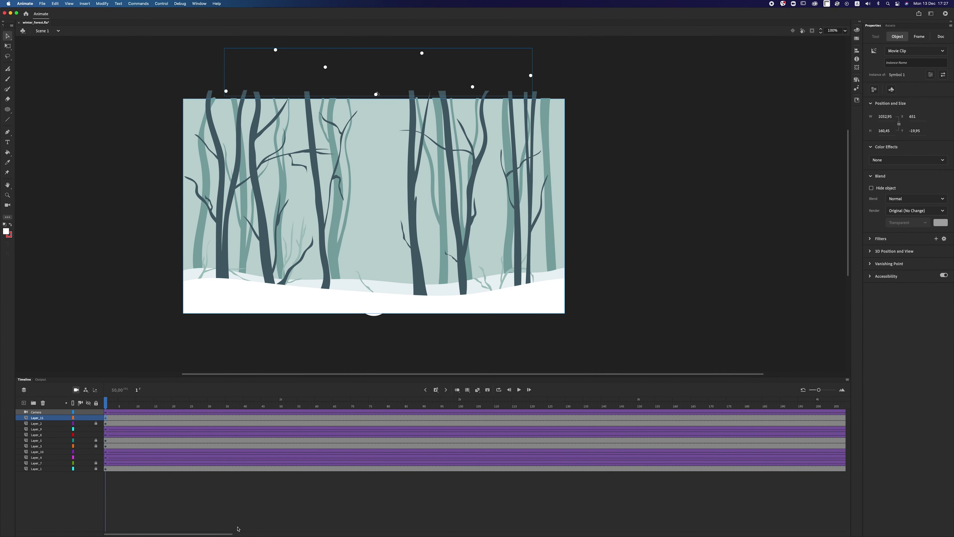
left_click_drag(226, 532, 464, 506)
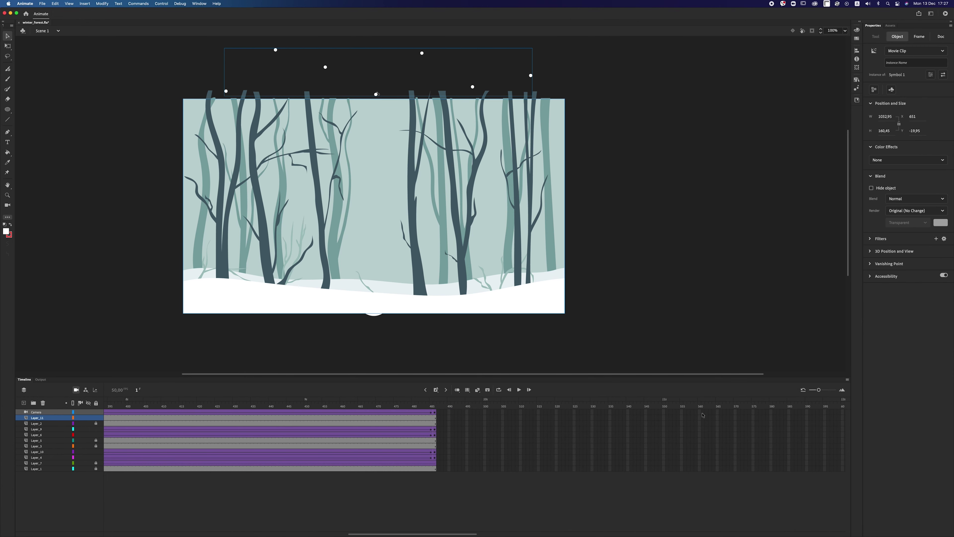
left_click_drag(703, 415, 700, 470)
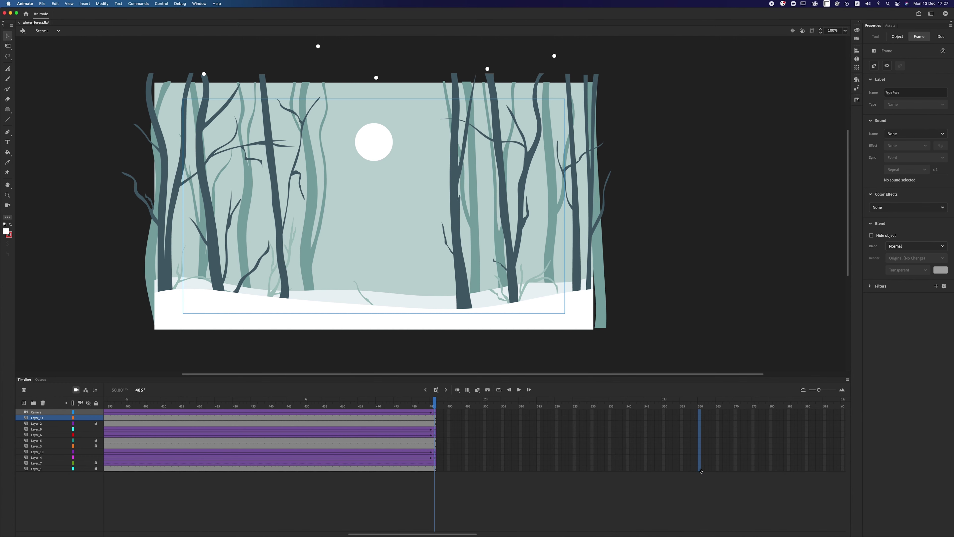
key("F5")
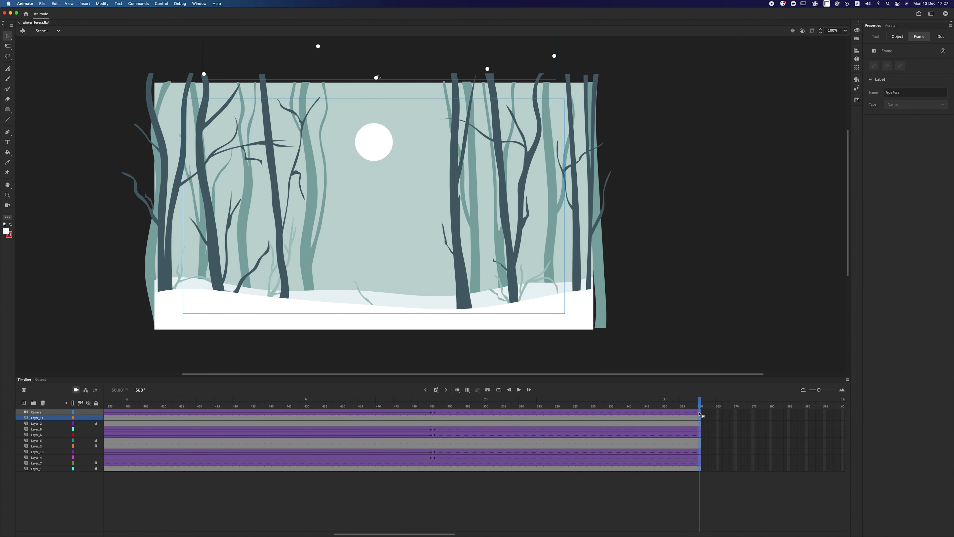
Step: Add a new layer below the Camera layer and attach a stop() action to its keyframe at frame 560
left_click(699, 413)
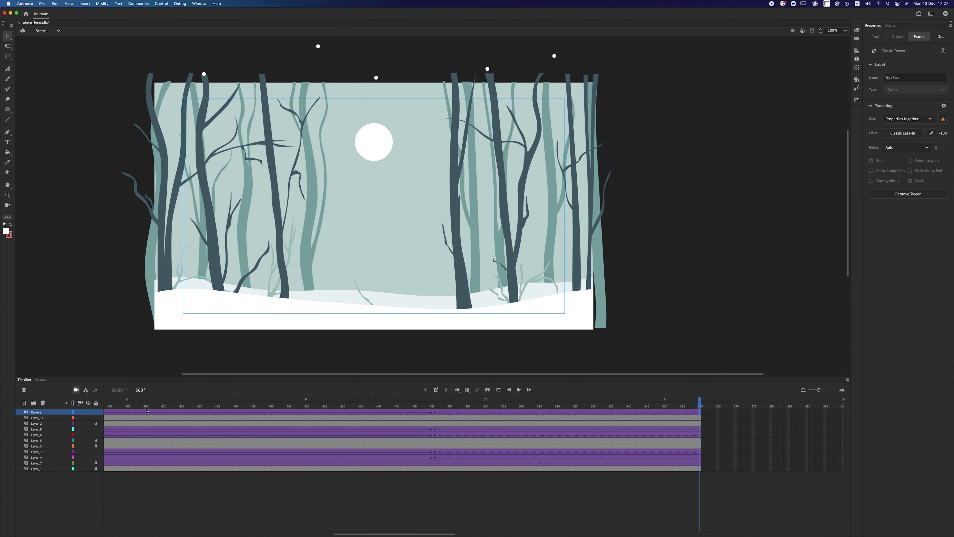
left_click(24, 403)
left_click(700, 418)
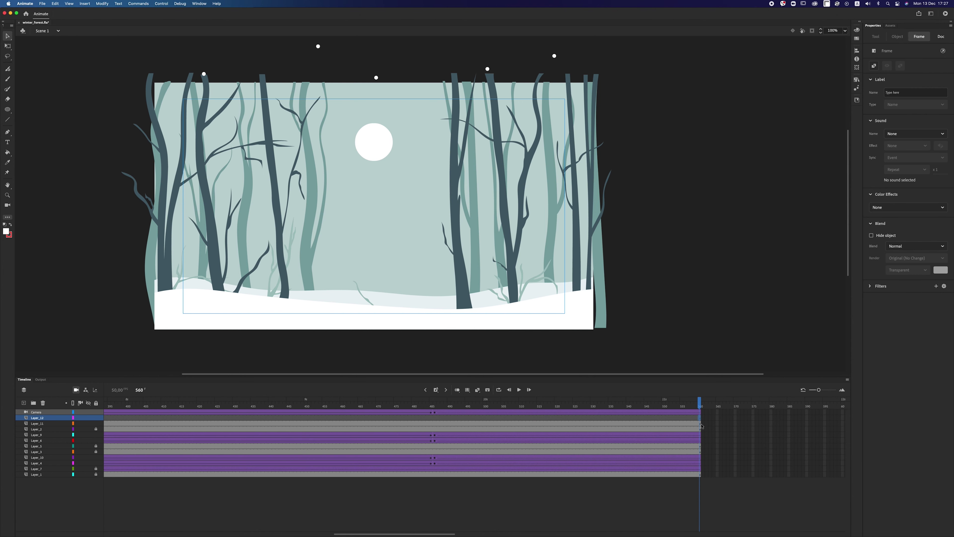
left_click(199, 3)
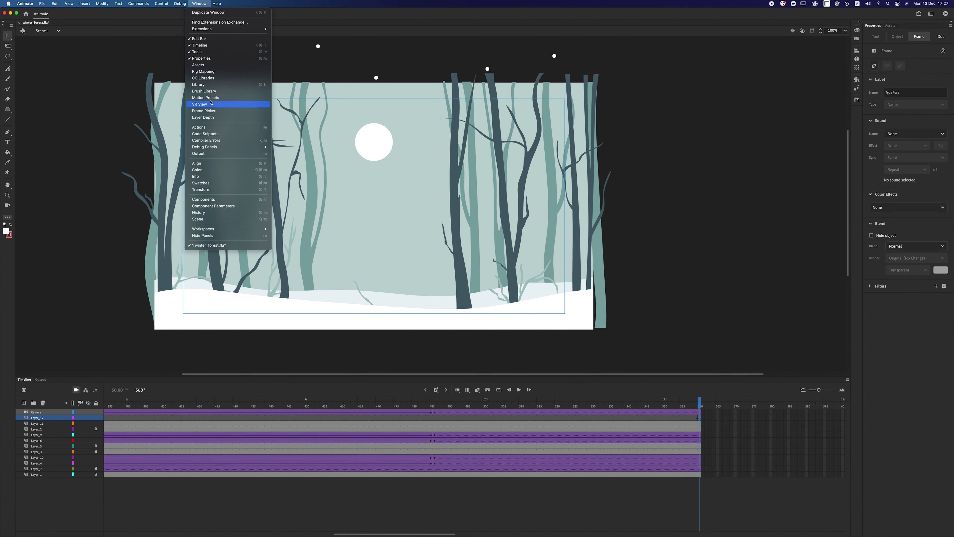
left_click(213, 129)
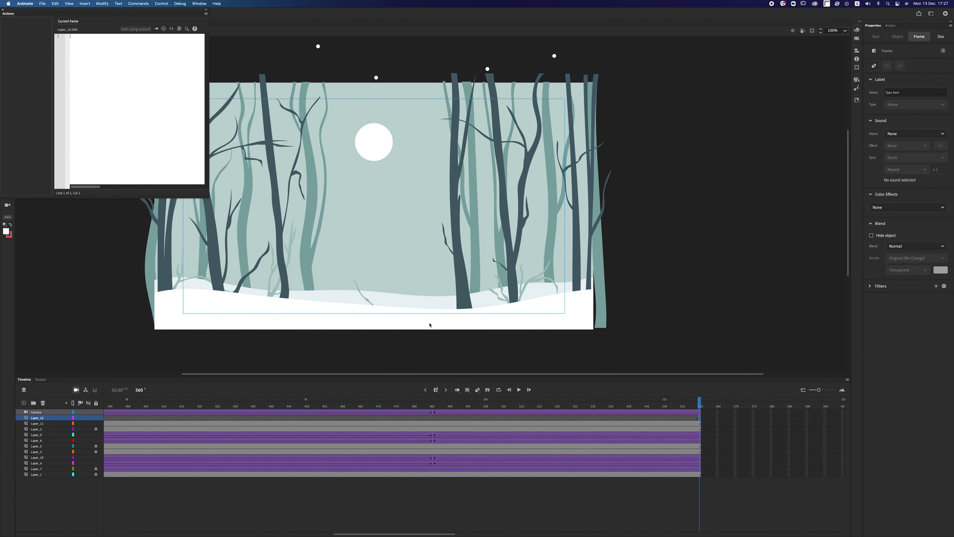
type("stop")
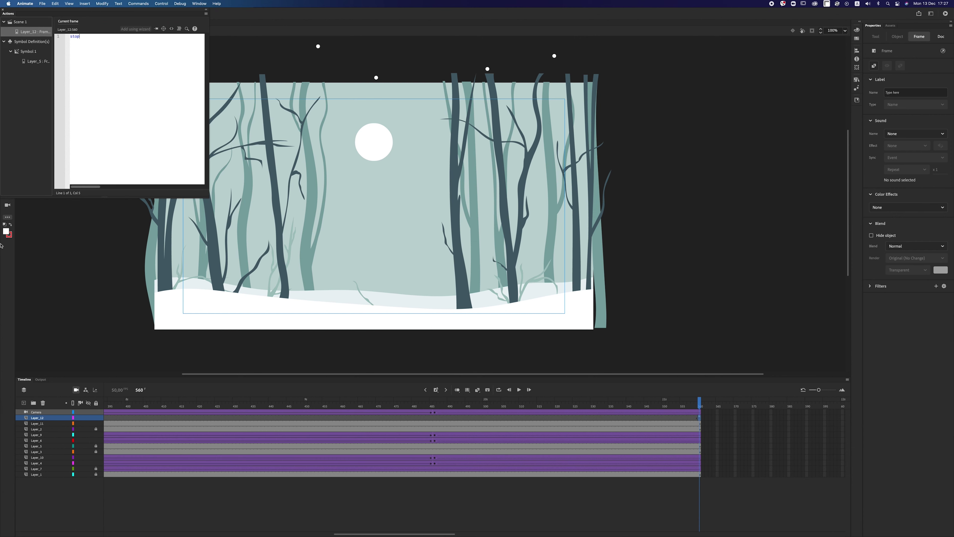
type("()")
left_click(3, 10)
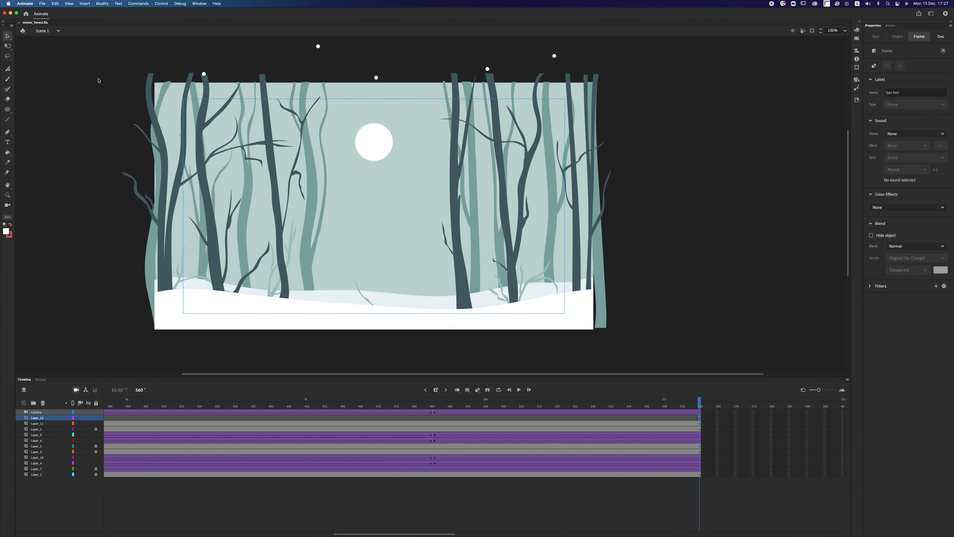
Step: Test the extended movie in a shrunken window to check the ending with the stop action, and close it
key("super+Return")
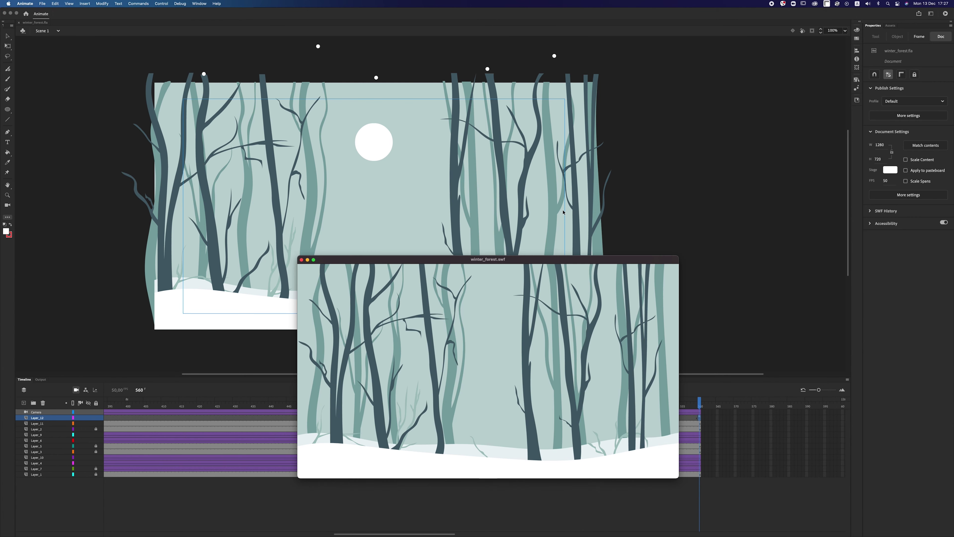
left_click_drag(679, 256, 435, 165)
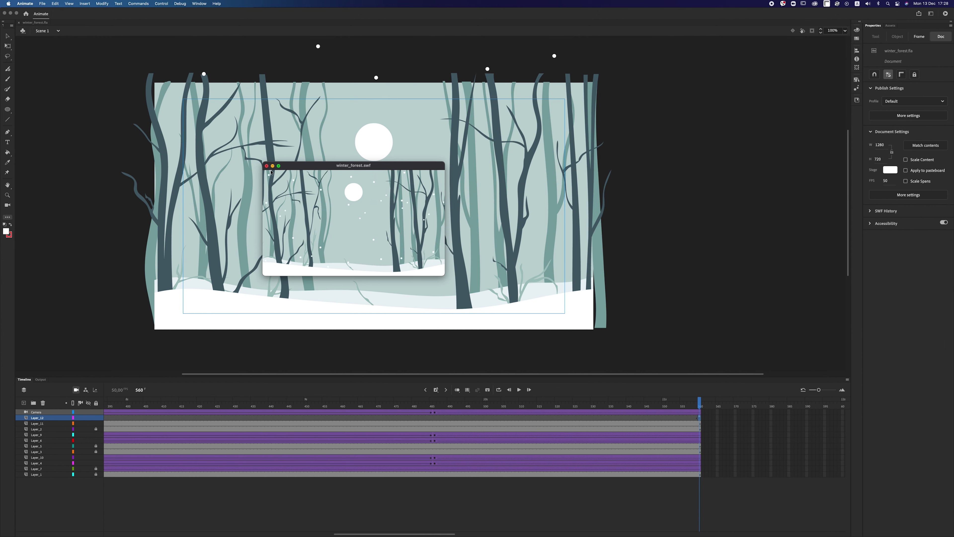
key("super+w")
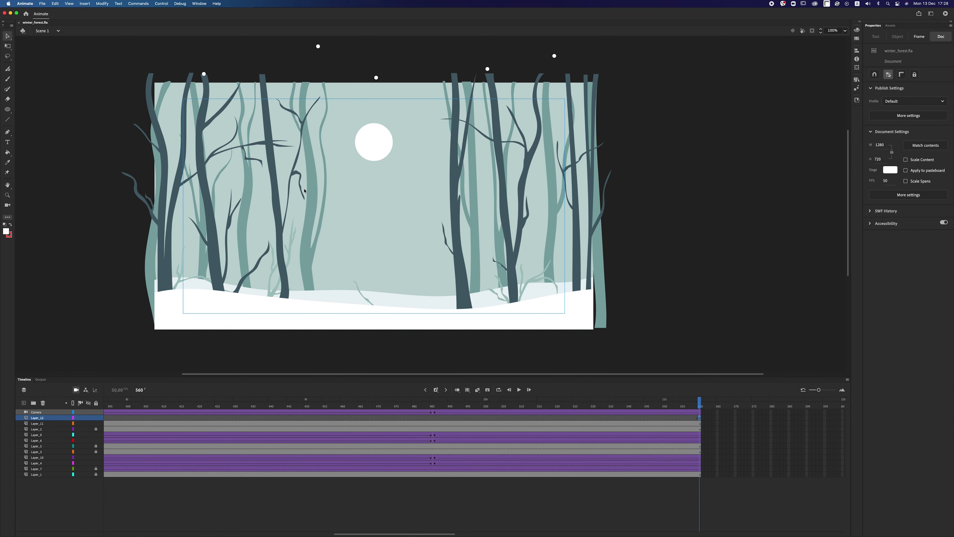